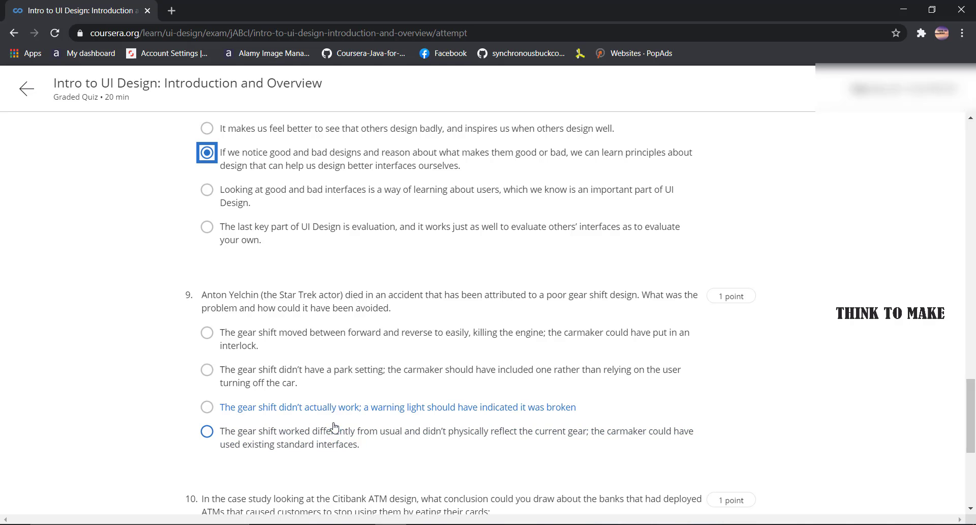
# - Answer questions 9 and 10 with the last option of each, accept the Honor Code statement, and submit the quiz
pyautogui.click(335, 429)
pyautogui.scroll(-5, 307, 310)
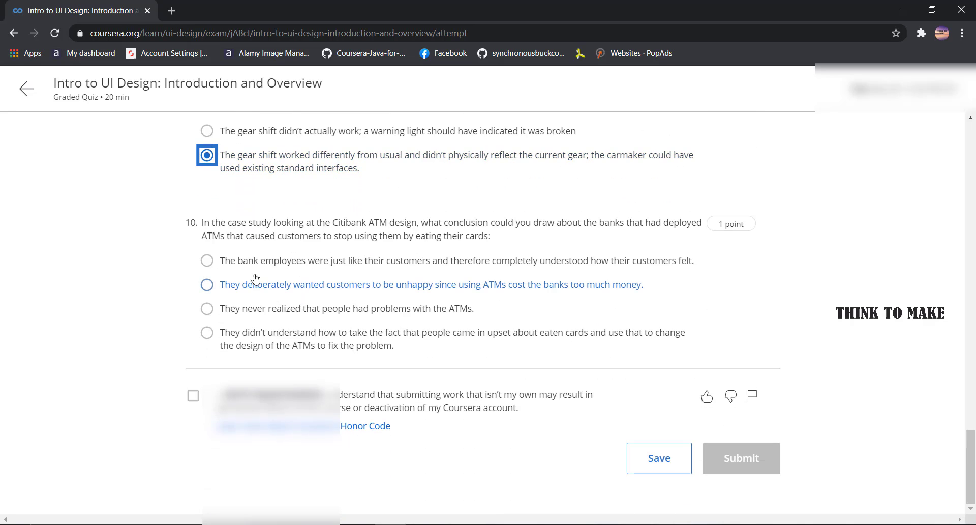
pyautogui.click(264, 332)
pyautogui.click(194, 395)
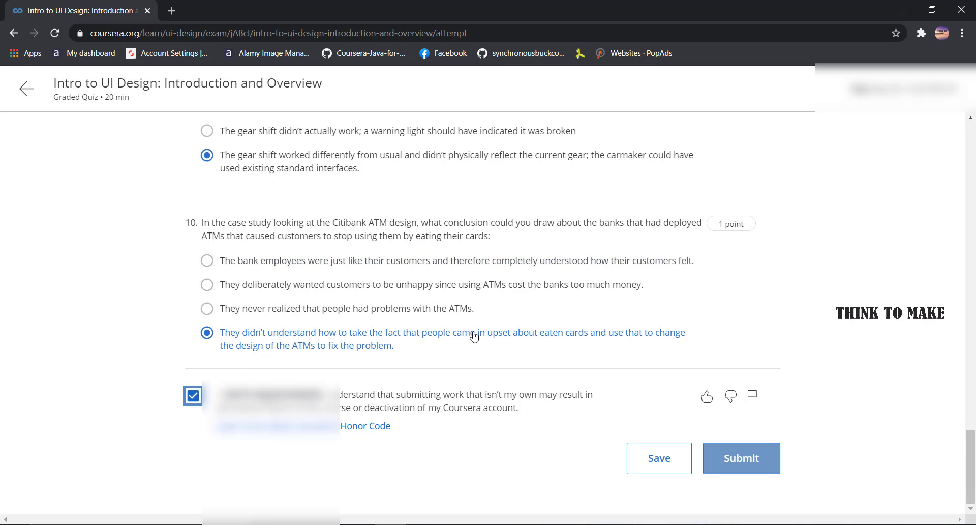
pyautogui.click(743, 457)
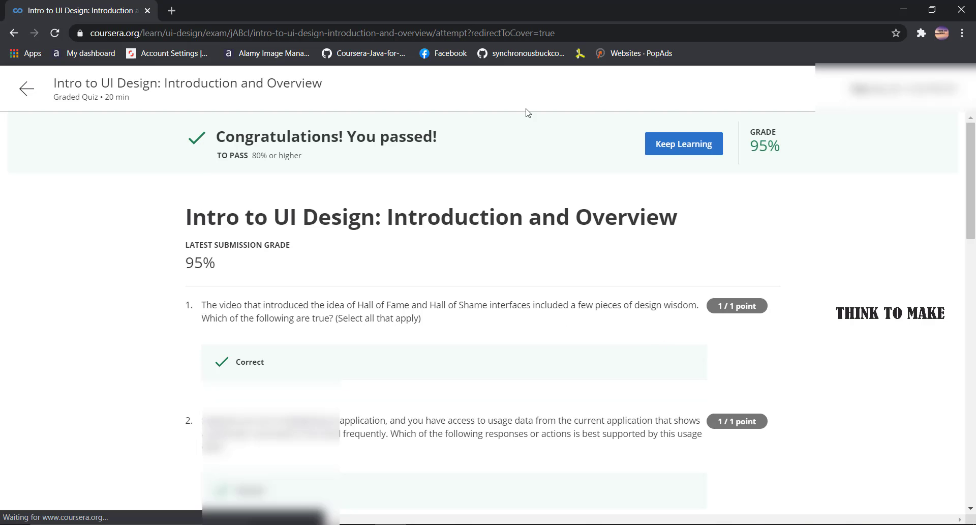
# - Return to the Introduction to UI Design course overview and start the Week 2 quiz Task/Scenario Evaluation #1
pyautogui.click(664, 147)
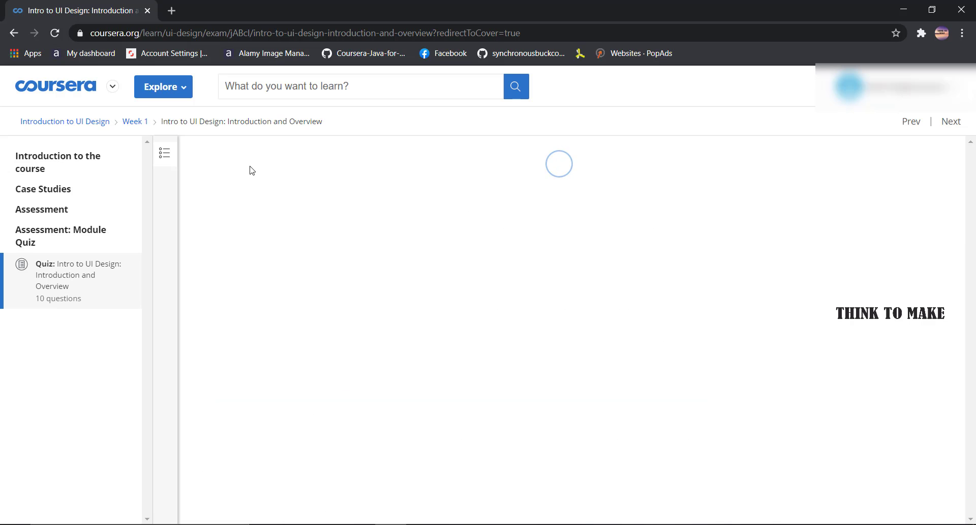
pyautogui.click(102, 124)
pyautogui.scroll(-2, 469, 268)
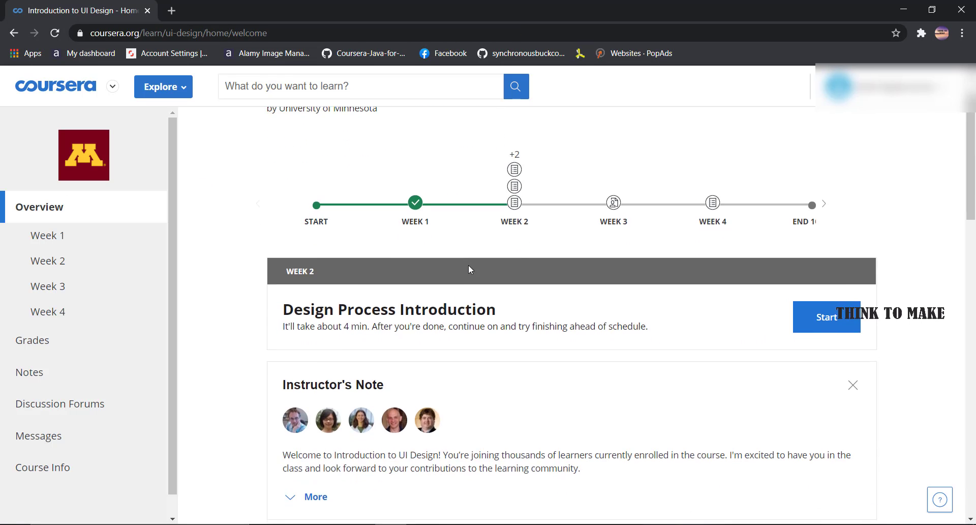
pyautogui.scroll(-10, 468, 268)
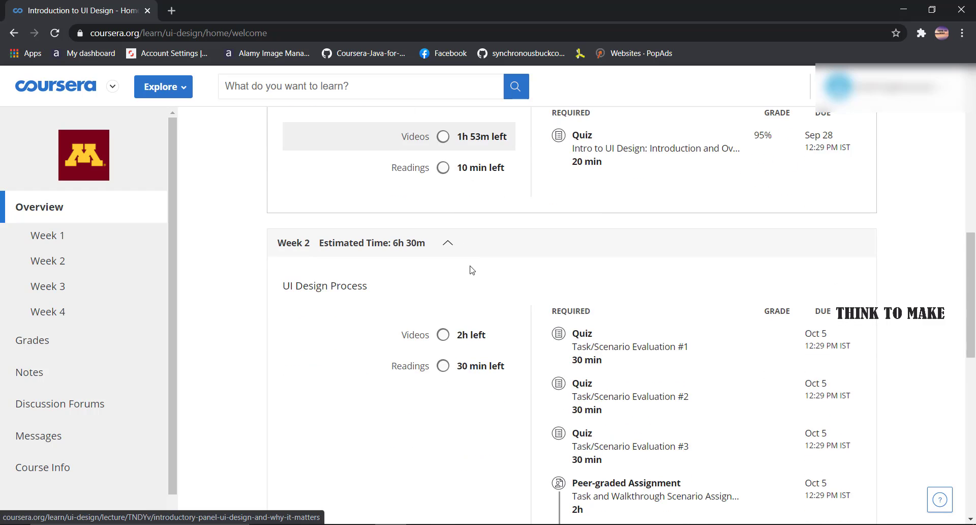
pyautogui.scroll(-3, 472, 270)
pyautogui.click(605, 282)
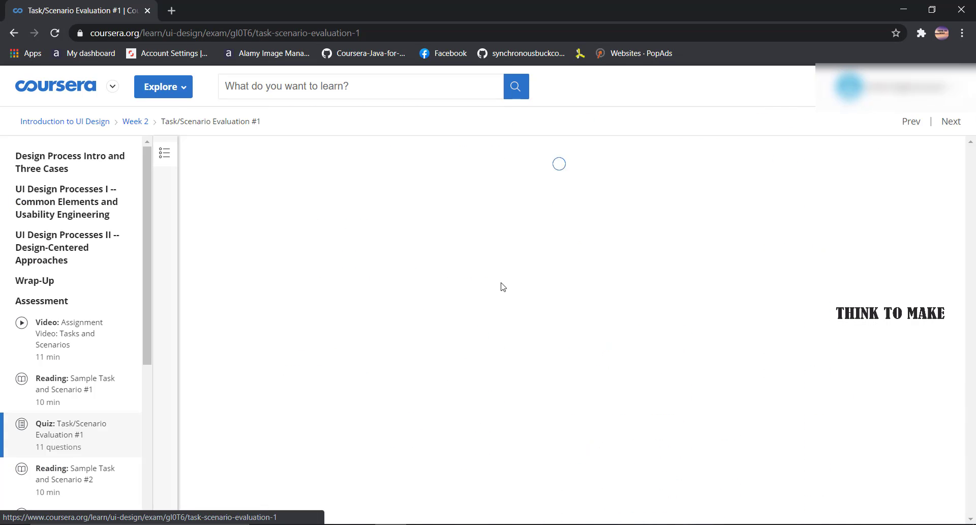
pyautogui.click(873, 320)
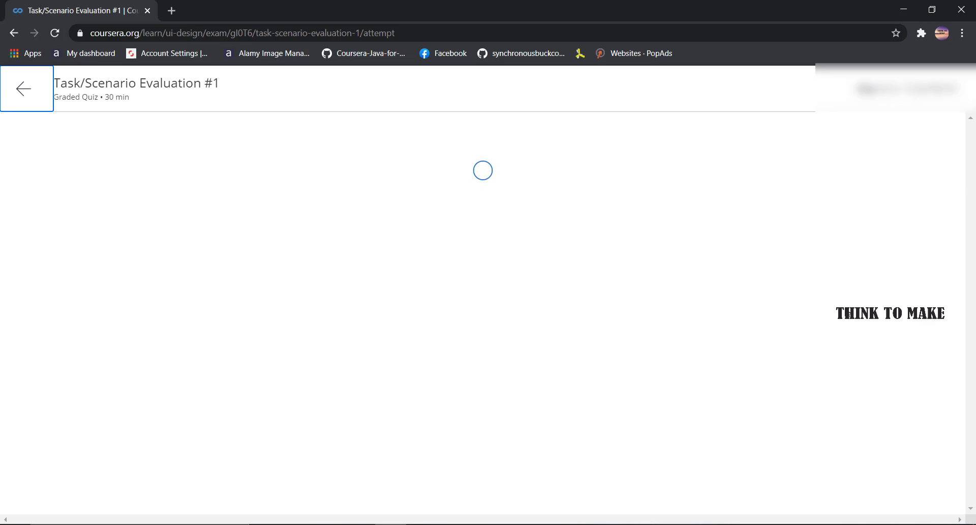
# - Answer question 1 with "Yes", question 2 with "Completely!" and question 3 with "Yes, well done!"
pyautogui.scroll(-1, 427, 219)
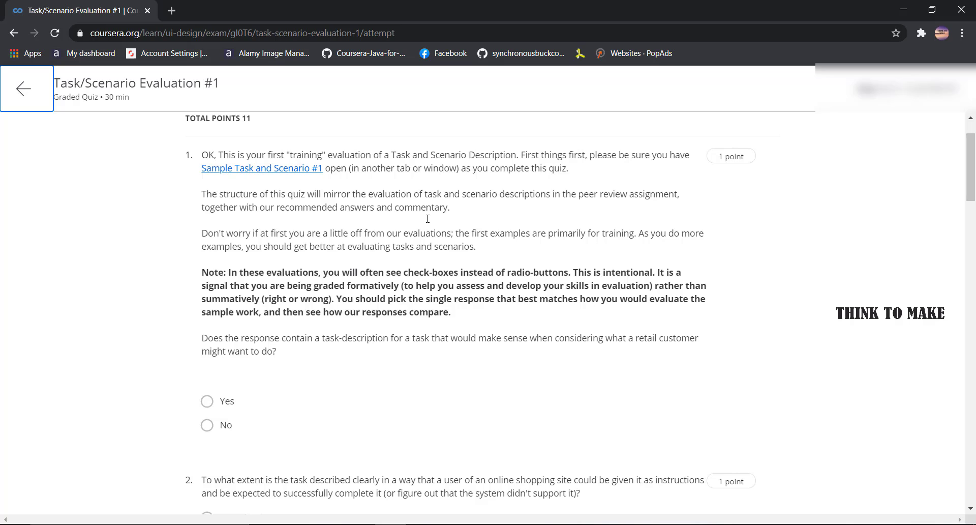
pyautogui.scroll(-1, 428, 219)
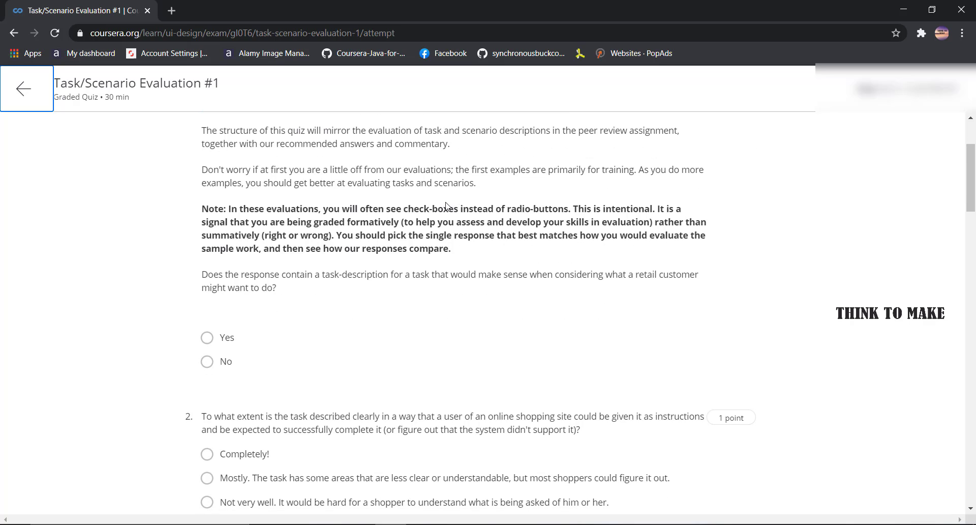
pyautogui.scroll(-1, 377, 199)
pyautogui.click(207, 273)
pyautogui.scroll(-1, 207, 273)
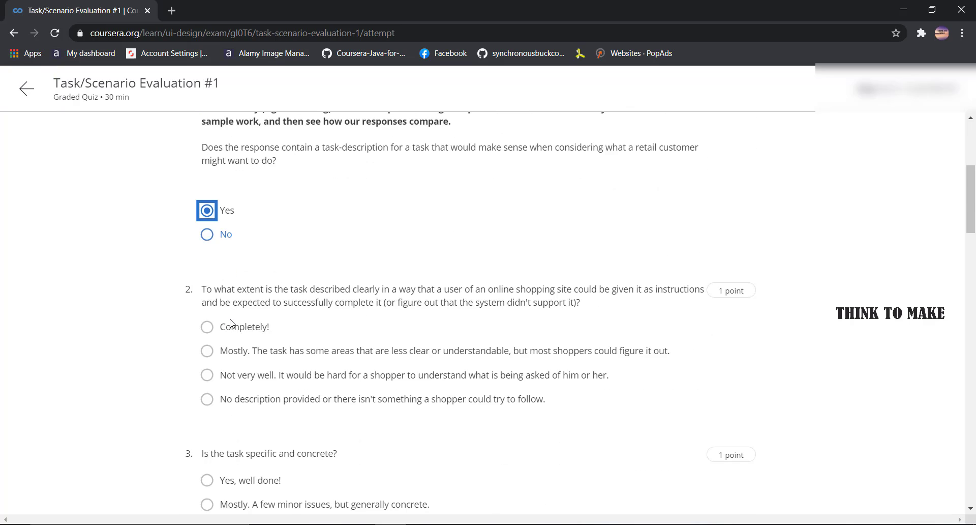
pyautogui.click(233, 315)
pyautogui.scroll(-2, 227, 318)
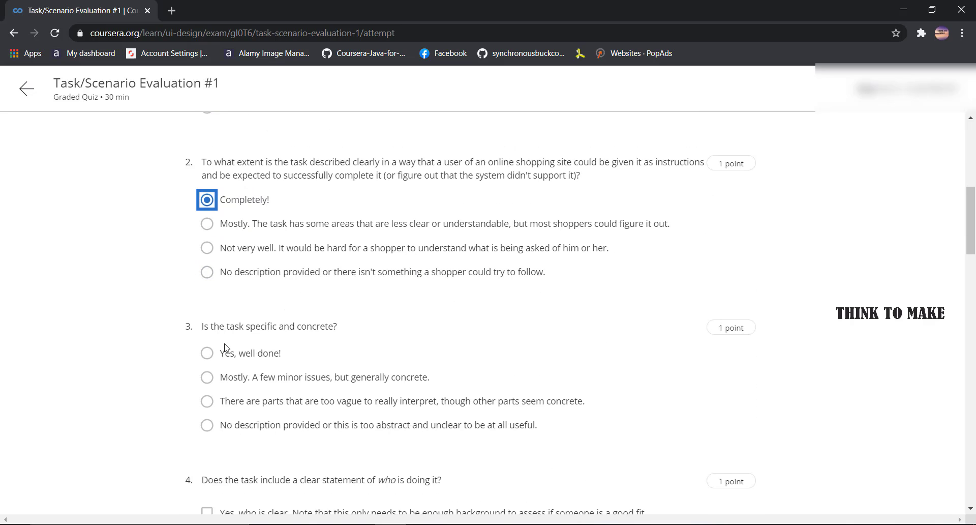
pyautogui.scroll(-3, 257, 309)
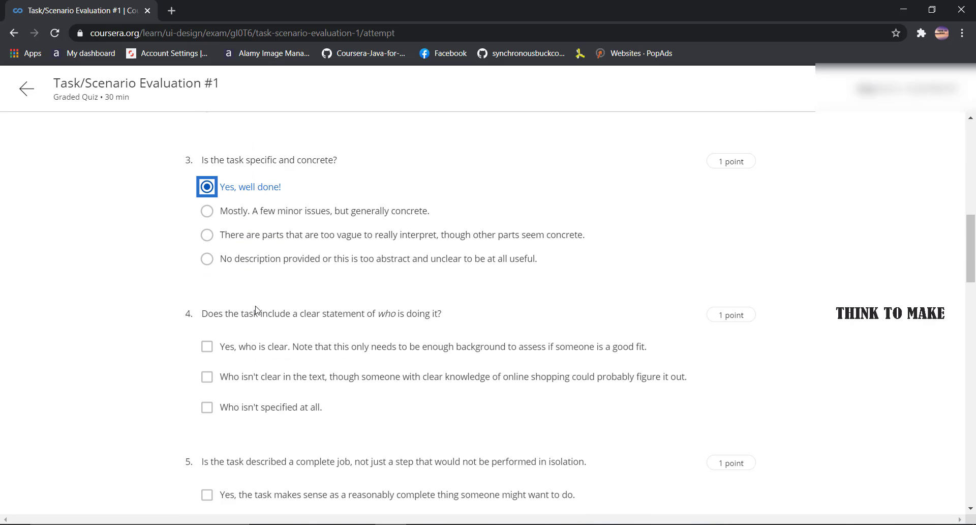
# - Mark that who is clear in question 4, the task is reasonably complete in question 5, and it is a core step in question 6
pyautogui.click(245, 322)
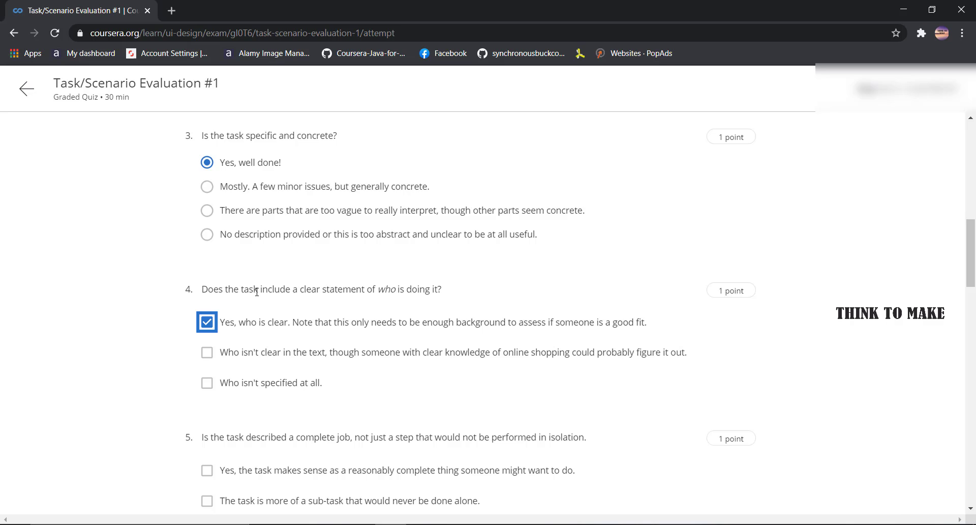
pyautogui.scroll(-3, 257, 291)
pyautogui.click(253, 300)
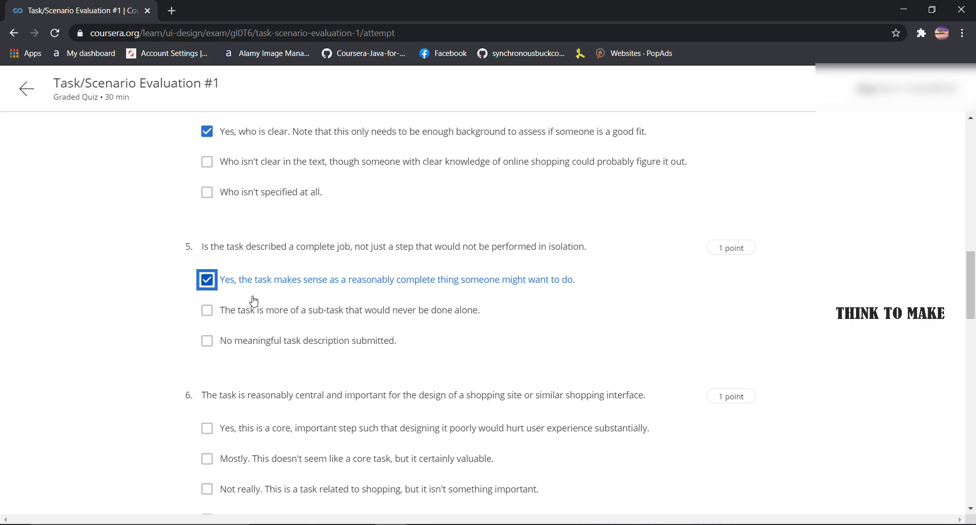
pyautogui.scroll(-2, 253, 301)
pyautogui.click(253, 302)
# - Mark question 7 as nothing interface-dependent, a pure task, and answer questions 8 and 9 with "Yes."
pyautogui.scroll(-2, 252, 306)
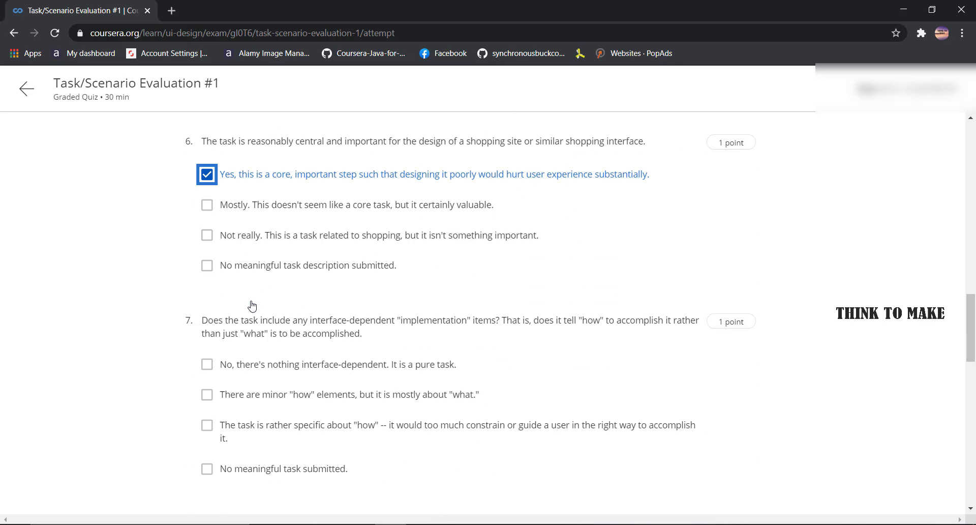
pyautogui.scroll(-1, 252, 305)
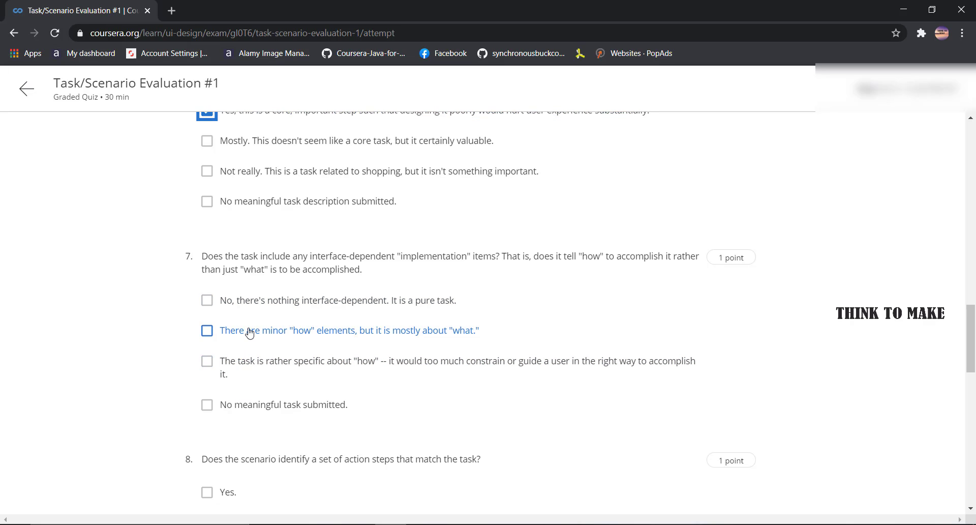
pyautogui.click(250, 301)
pyautogui.scroll(-2, 251, 303)
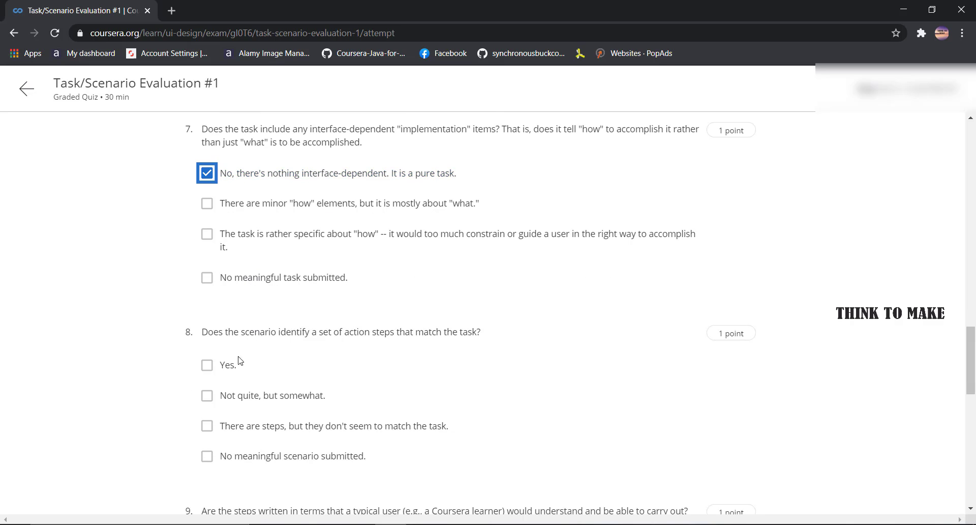
pyautogui.click(236, 364)
pyautogui.scroll(-3, 226, 356)
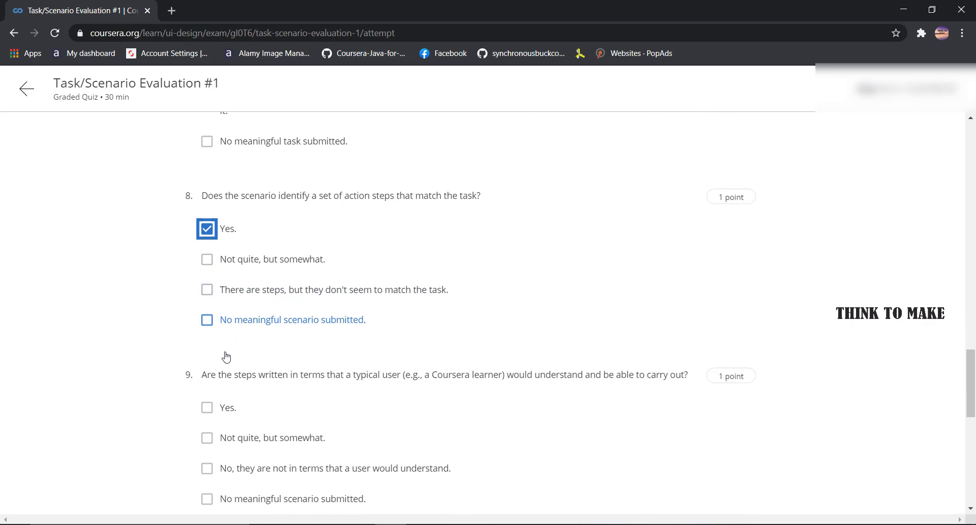
pyautogui.click(222, 355)
# - Answer question 10 with "Just 'how' steps." and question 11 with "Yes."
pyautogui.scroll(-4, 225, 354)
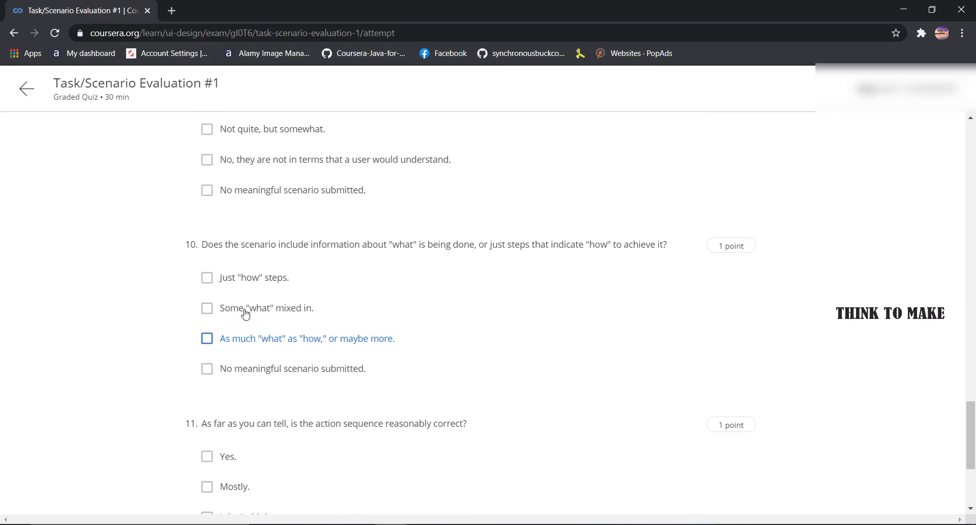
pyautogui.click(246, 289)
pyautogui.scroll(-1, 247, 262)
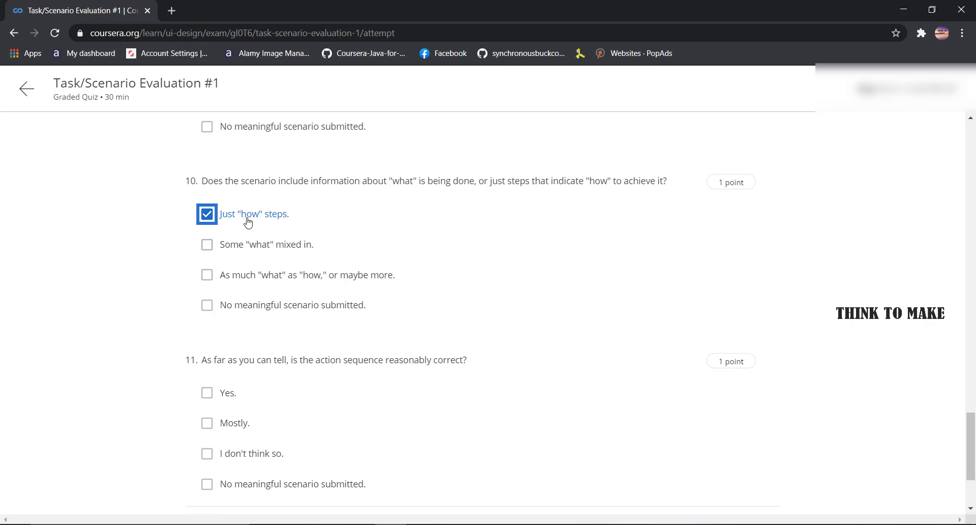
pyautogui.click(207, 393)
# - Accept the Honor Code statement and submit the Task/Scenario Evaluation #1 quiz
pyautogui.scroll(-2, 207, 386)
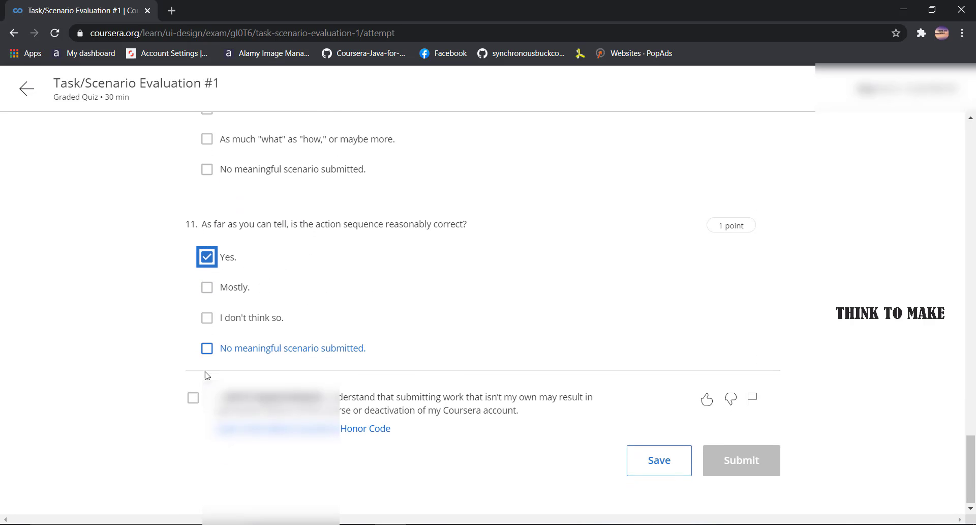
pyautogui.click(193, 394)
pyautogui.click(708, 457)
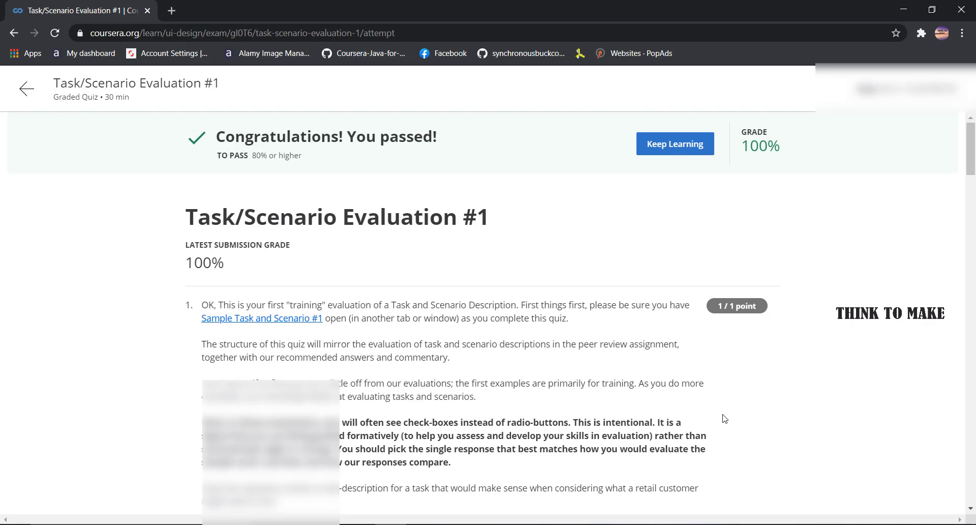
# - Return to the course overview and start the Week 2 quiz Task/Scenario Evaluation #2
pyautogui.click(679, 147)
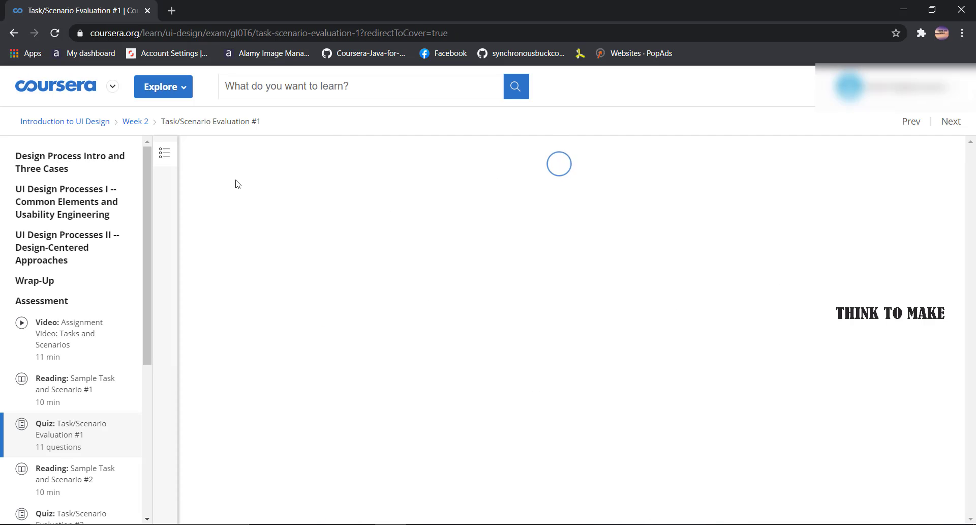
pyautogui.click(57, 124)
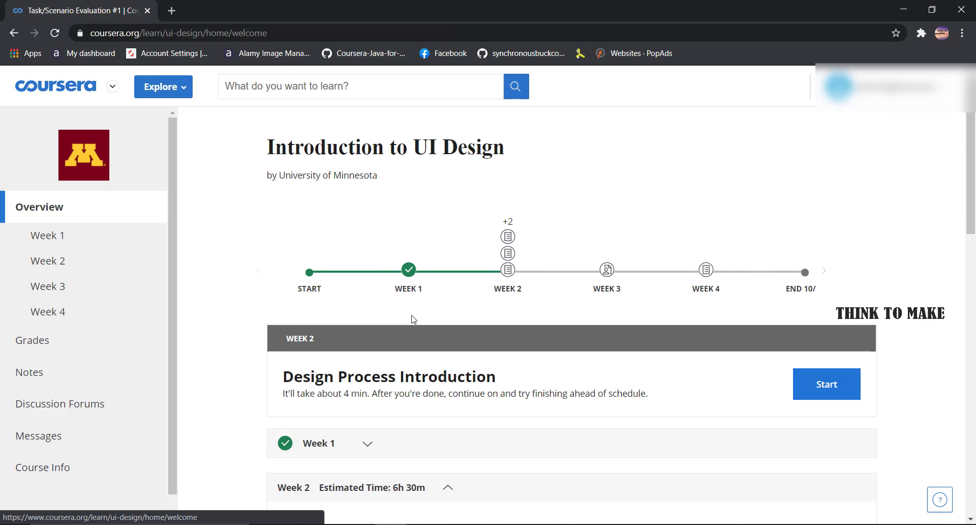
pyautogui.scroll(-2, 417, 308)
pyautogui.scroll(-6, 420, 309)
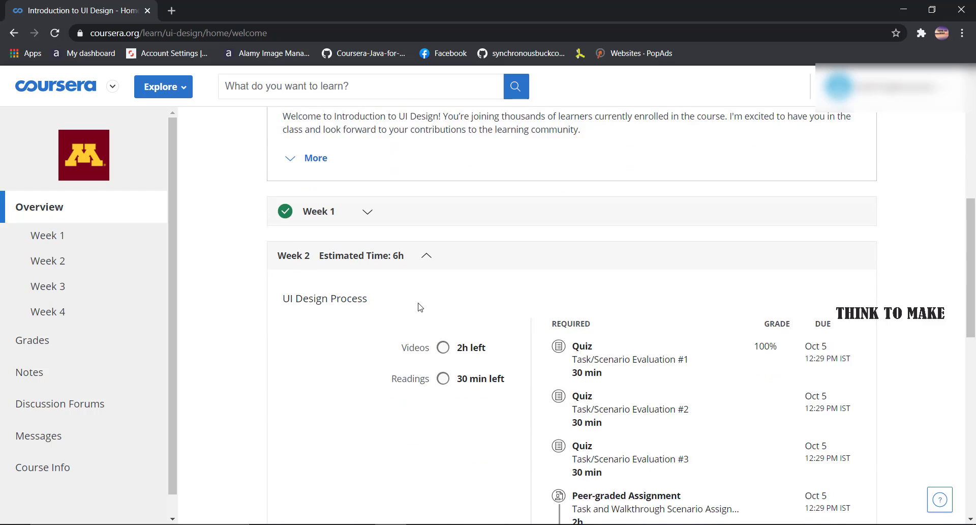
pyautogui.click(593, 370)
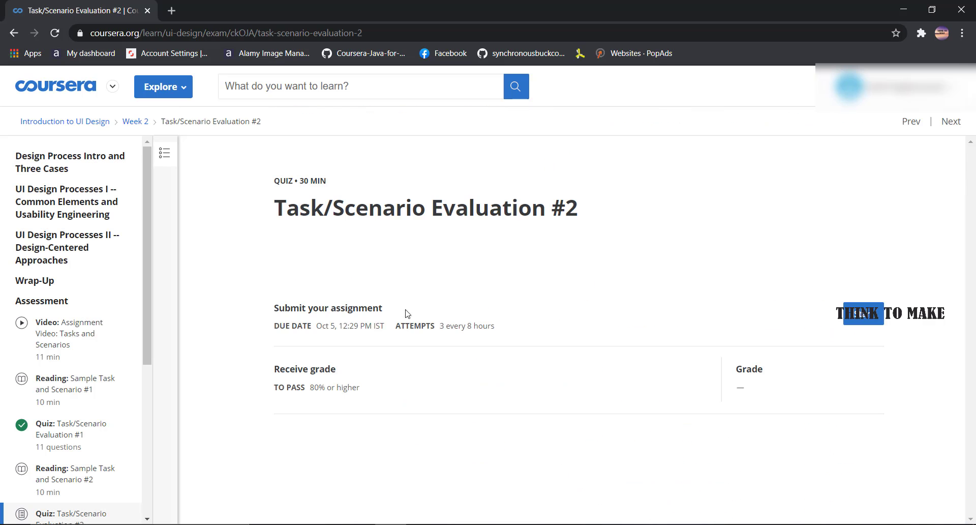
pyautogui.click(839, 314)
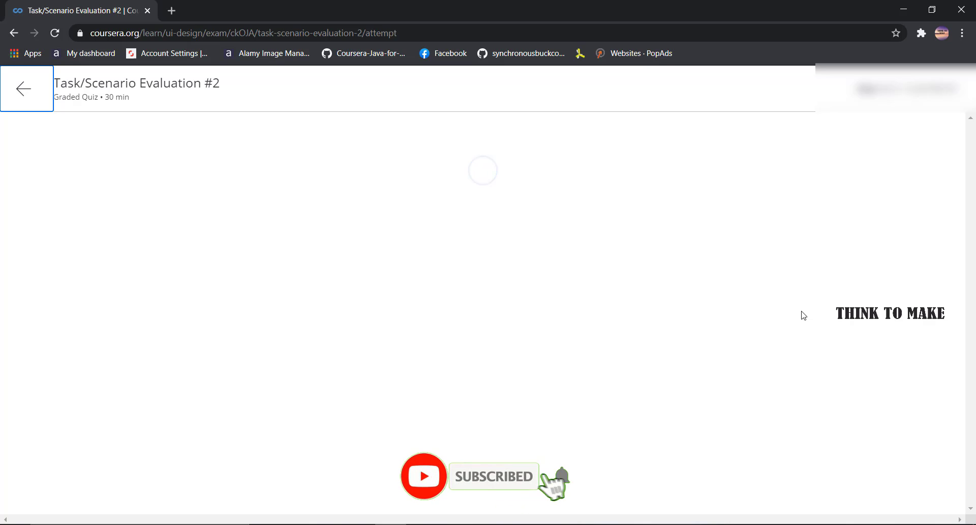
# - In Evaluation #2, answer question 1 with "Yes", question 2 with "Completely!" and question 3 with "Yes, well done!"
pyautogui.click(220, 365)
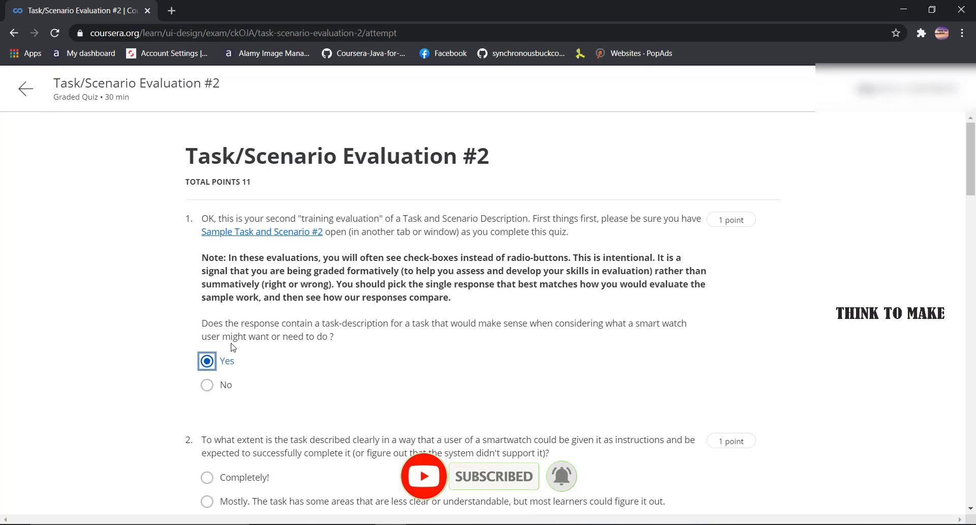
pyautogui.scroll(-3, 233, 345)
pyautogui.scroll(-1, 233, 346)
pyautogui.click(207, 285)
pyautogui.scroll(-1, 208, 290)
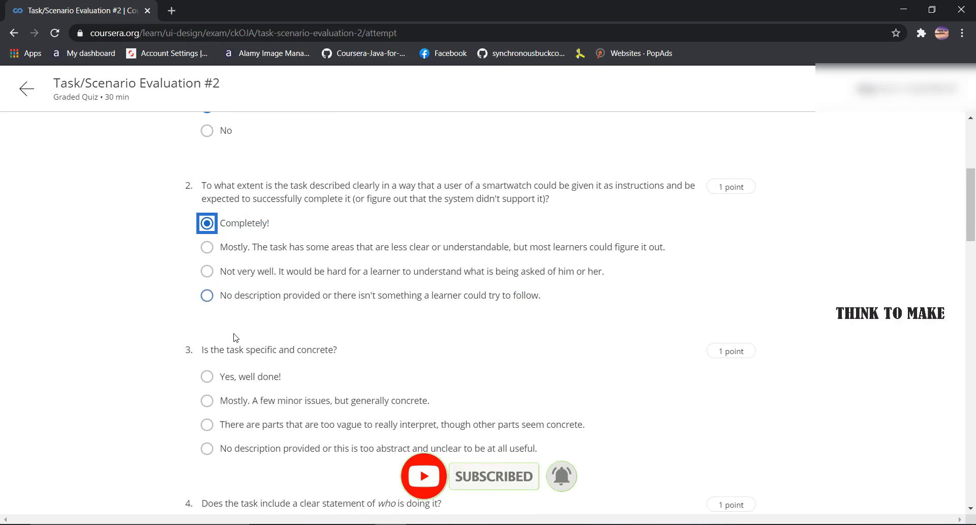
pyautogui.click(225, 367)
# - Choose the "Yes" options for questions 4, 5 and 6: who is clear, reasonably complete task, and core, important step
pyautogui.scroll(-4, 226, 367)
pyautogui.click(236, 352)
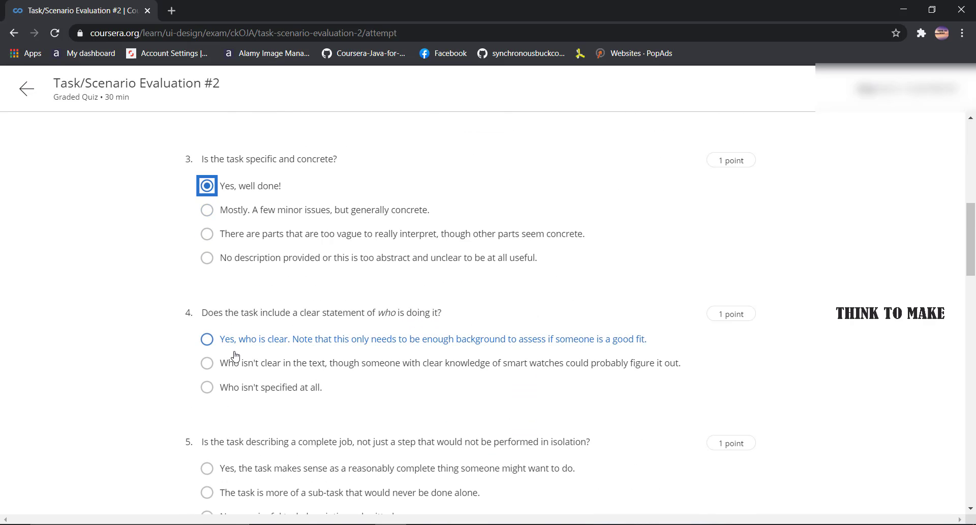
pyautogui.scroll(-2, 237, 354)
pyautogui.click(238, 348)
pyautogui.scroll(-2, 237, 348)
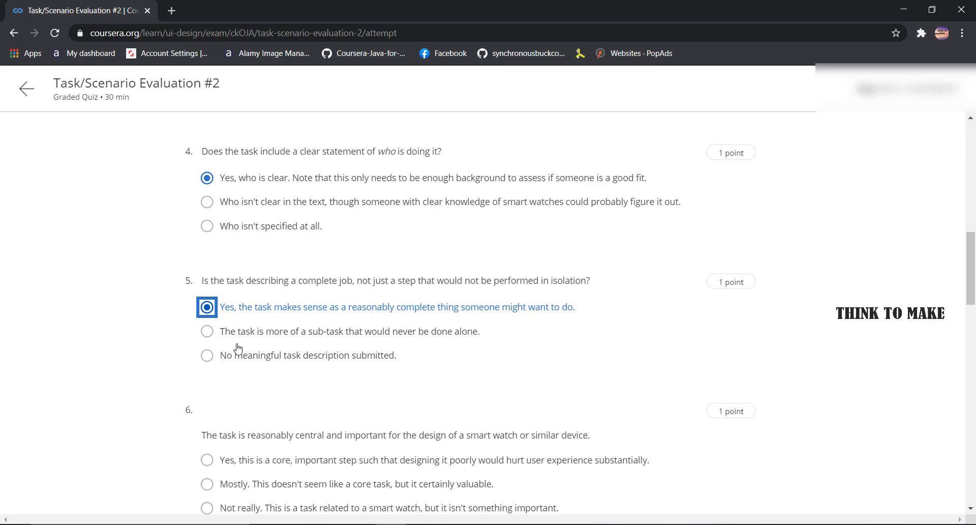
pyautogui.click(230, 366)
# - Answer question 7 with minor "how" elements but mostly "what", and question 8 with "Yes."
pyautogui.scroll(-1, 232, 362)
pyautogui.scroll(-5, 234, 356)
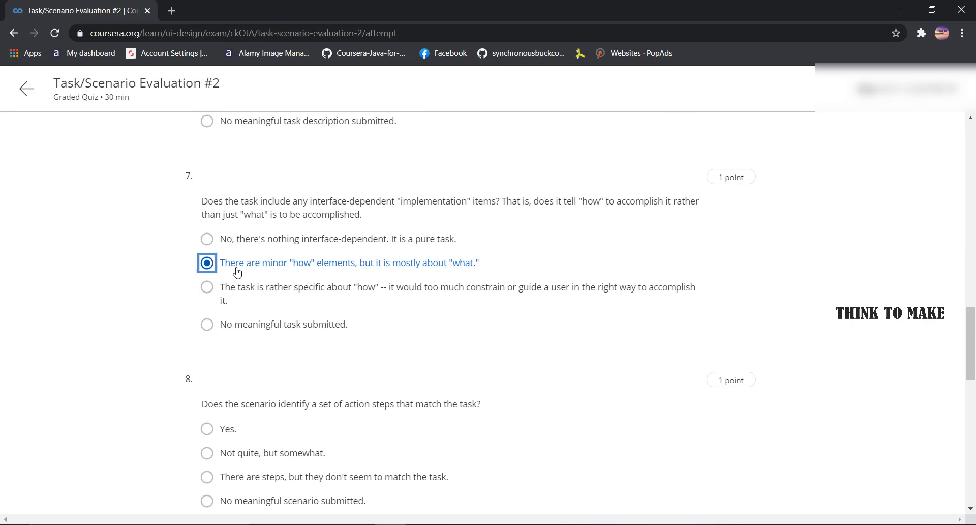
pyautogui.scroll(-1, 237, 272)
pyautogui.scroll(-1, 236, 274)
pyautogui.click(227, 303)
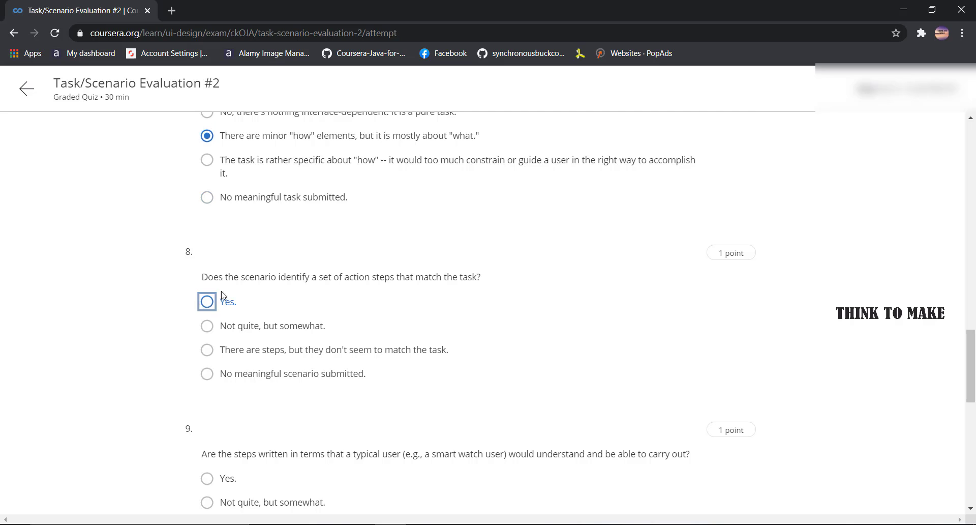
# - Answer question 9 with "Yes." and question 10 with "Just 'how' steps."
pyautogui.scroll(-2, 227, 305)
pyautogui.click(225, 352)
pyautogui.scroll(-3, 238, 320)
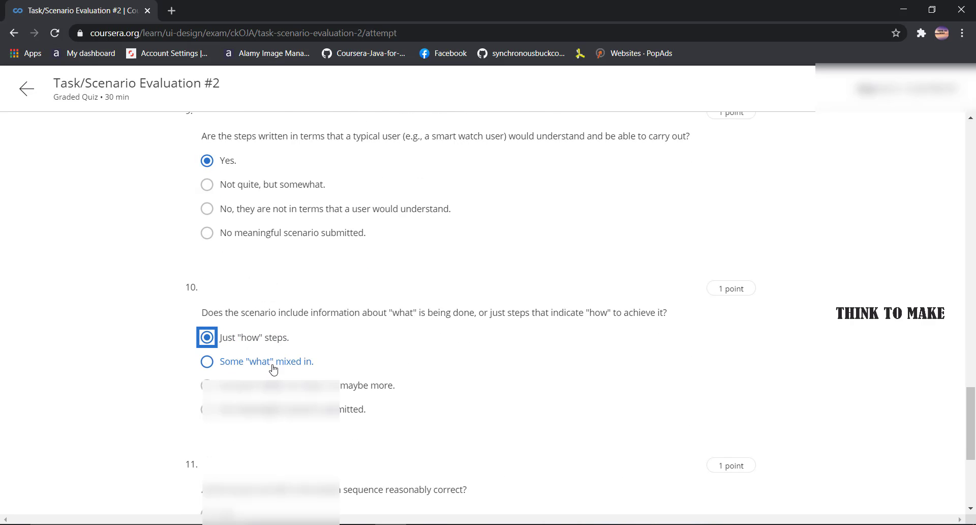
# - Answer question 11 with "Yes.", accept the Honor Code statement and submit Task/Scenario Evaluation #2
pyautogui.scroll(-4, 275, 356)
pyautogui.click(230, 285)
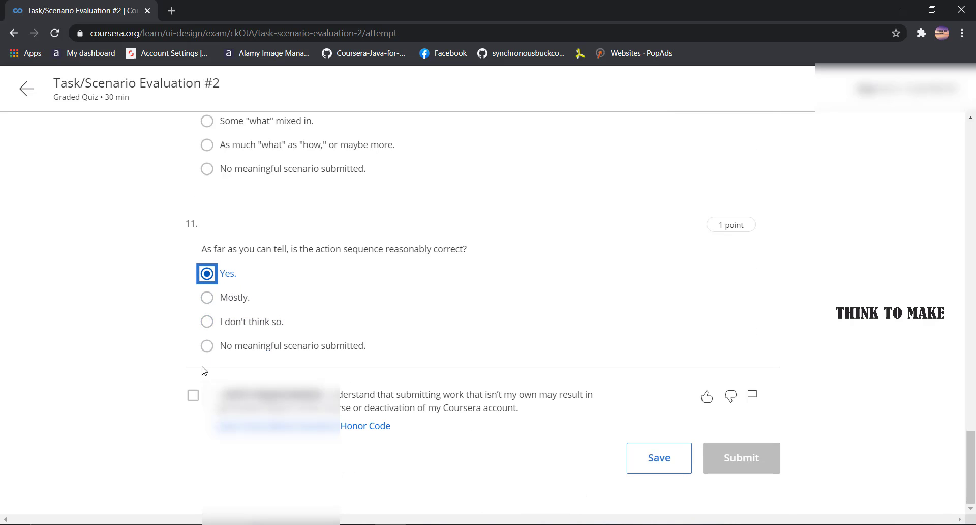
pyautogui.press('Tab')
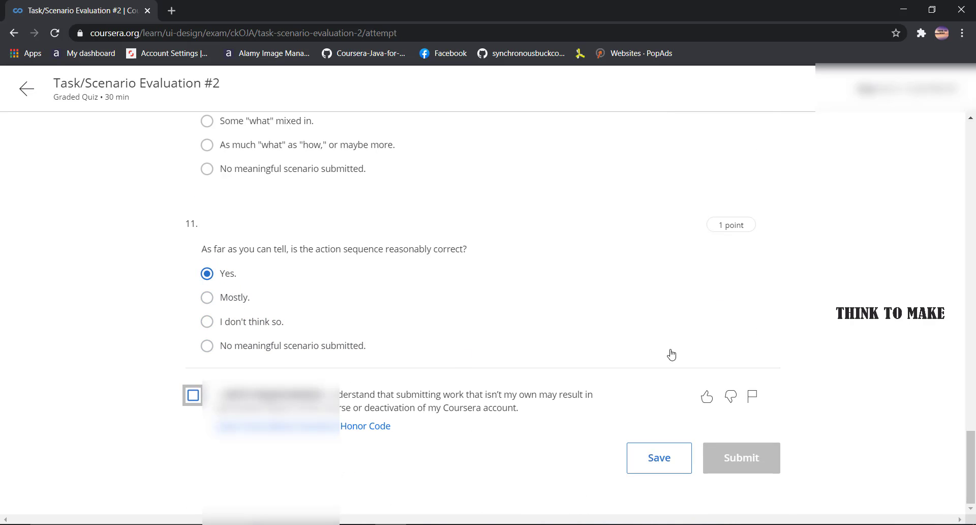
pyautogui.press('space')
pyautogui.click(731, 457)
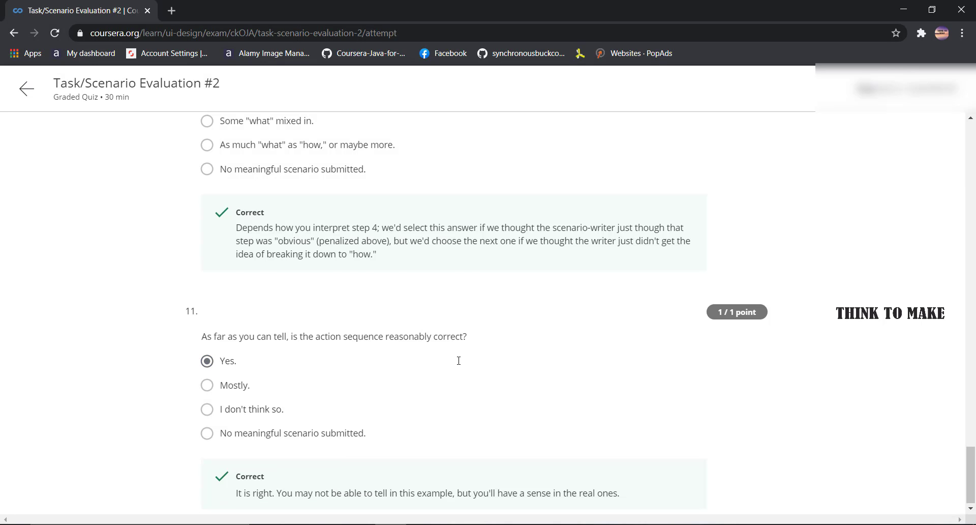
# - Return to the Introduction to UI Design course overview and start the Week 2 quiz Task/Scenario Evaluation #3
pyautogui.click(672, 145)
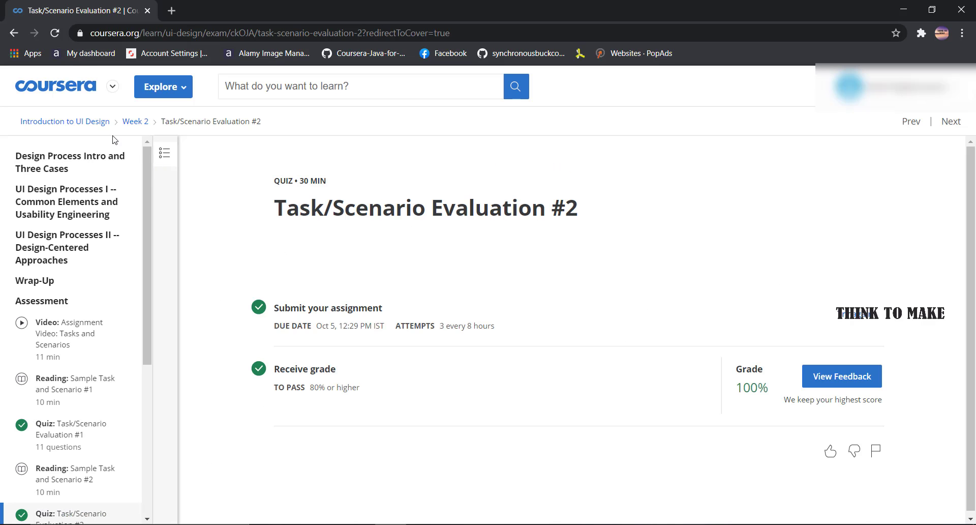
pyautogui.click(102, 125)
pyautogui.scroll(-2, 482, 305)
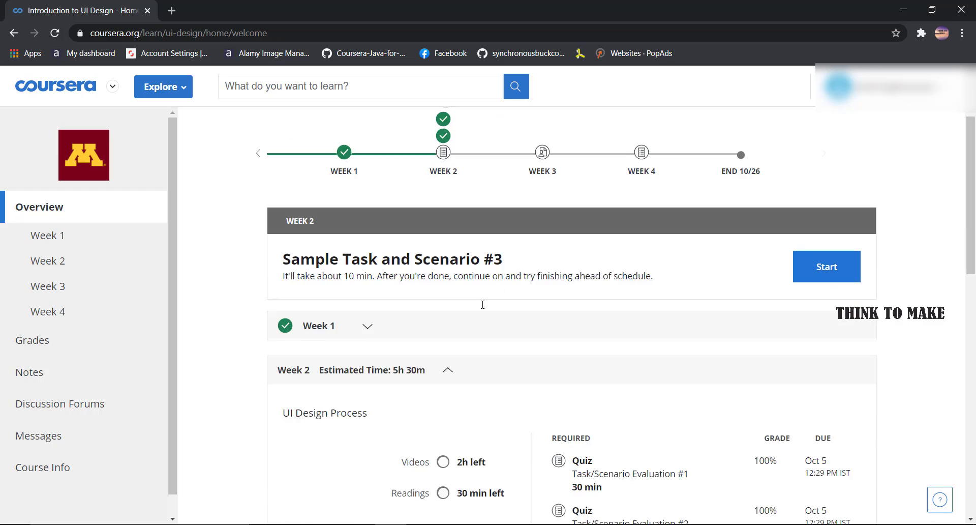
pyautogui.scroll(-8, 482, 305)
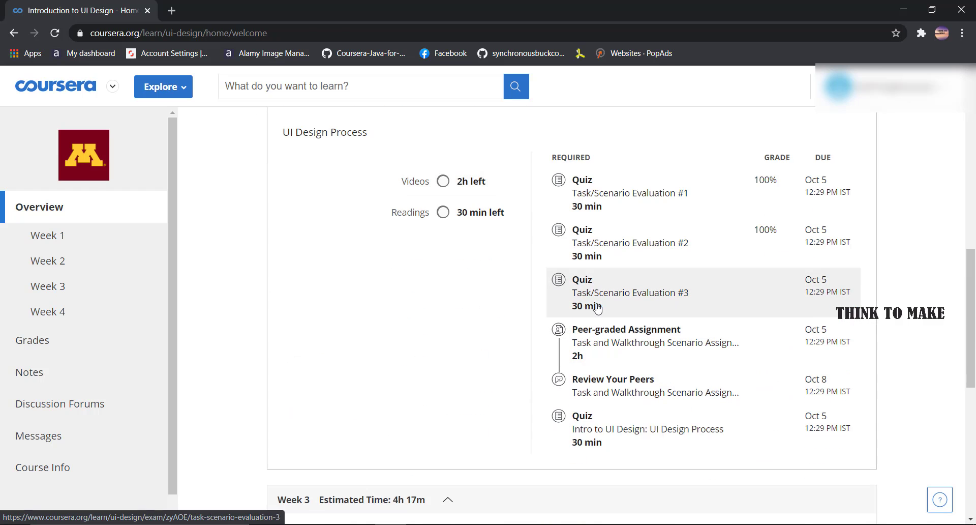
pyautogui.click(598, 307)
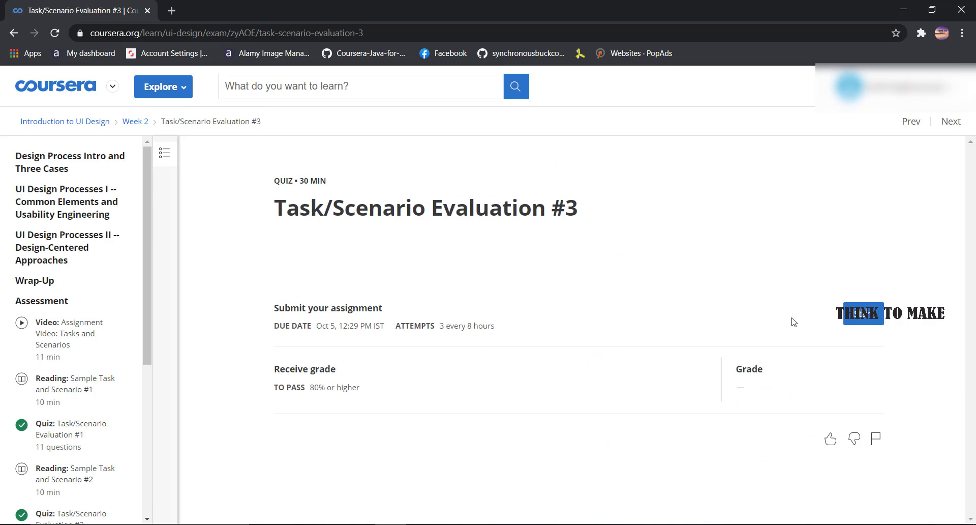
pyautogui.click(863, 319)
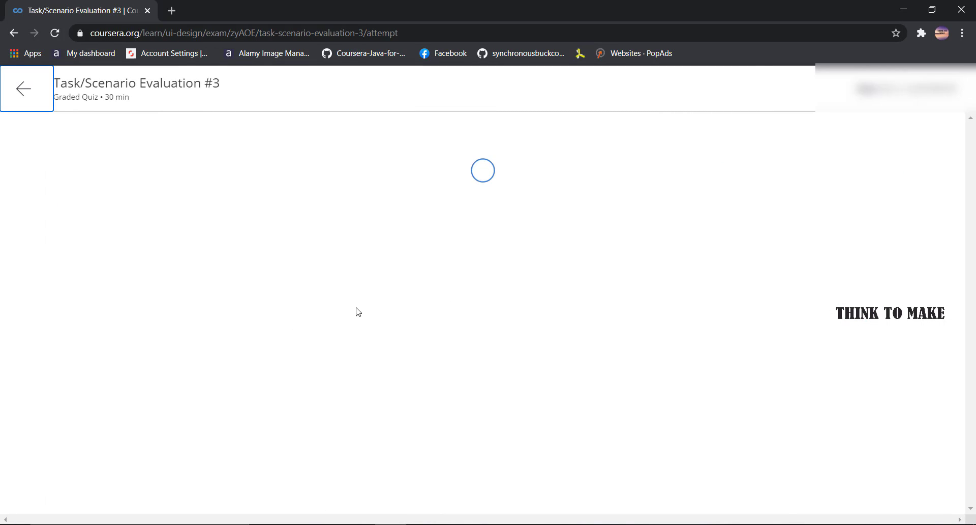
# - In Evaluation #3, answer question 1 with "Yes", question 2 with "Completely!" and question 3 with "Yes, well done!"
pyautogui.scroll(-1, 284, 315)
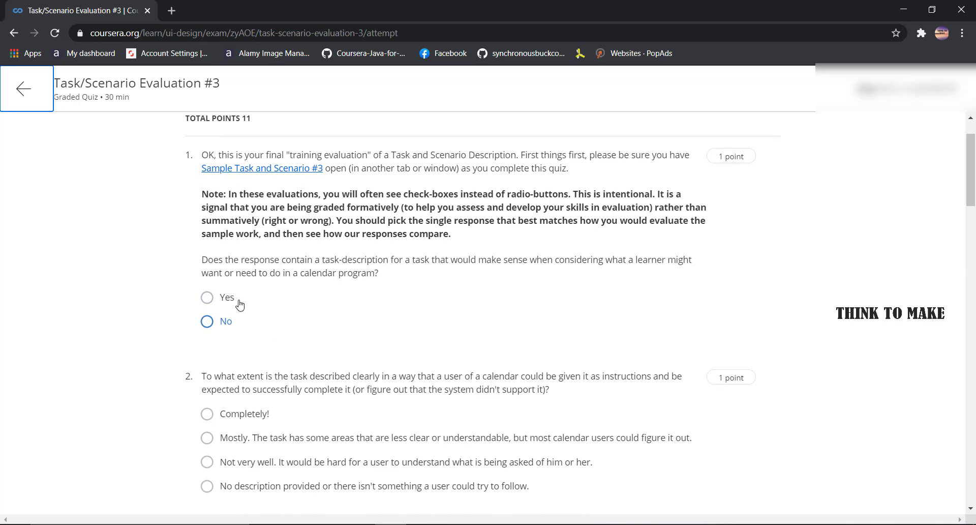
pyautogui.click(208, 300)
pyautogui.scroll(-3, 223, 302)
pyautogui.click(232, 288)
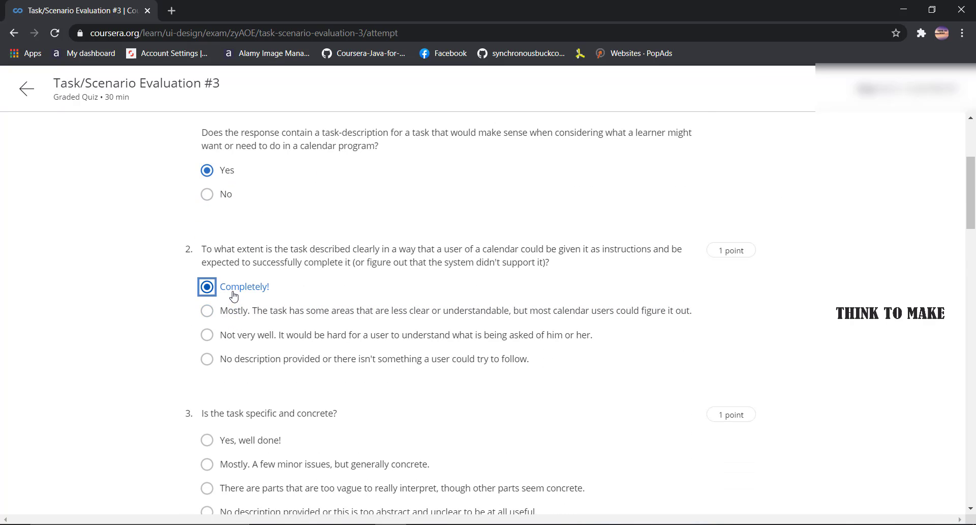
pyautogui.scroll(-3, 213, 300)
pyautogui.click(237, 321)
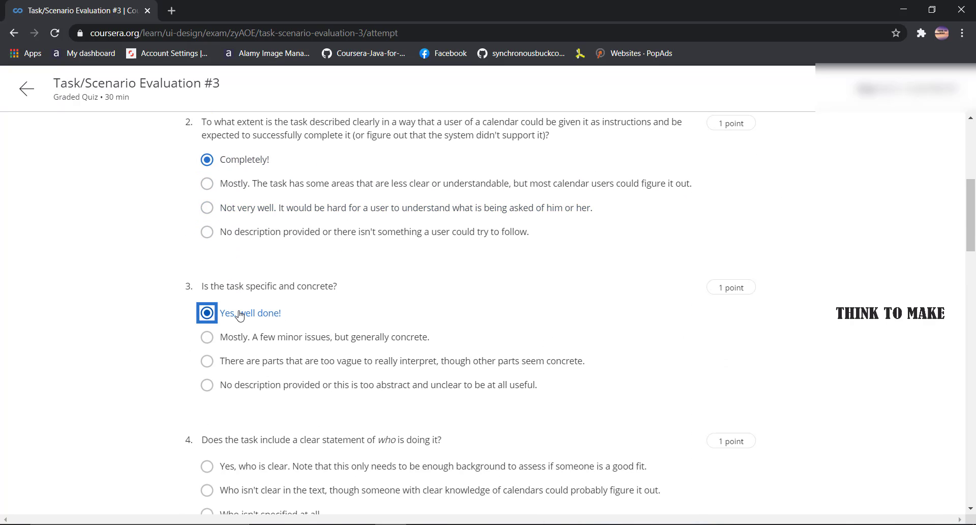
# - Choose the "Yes" options for questions 4 and 5: who is clear, and the task is reasonably complete
pyautogui.scroll(-5, 238, 316)
pyautogui.click(241, 285)
pyautogui.scroll(-2, 242, 295)
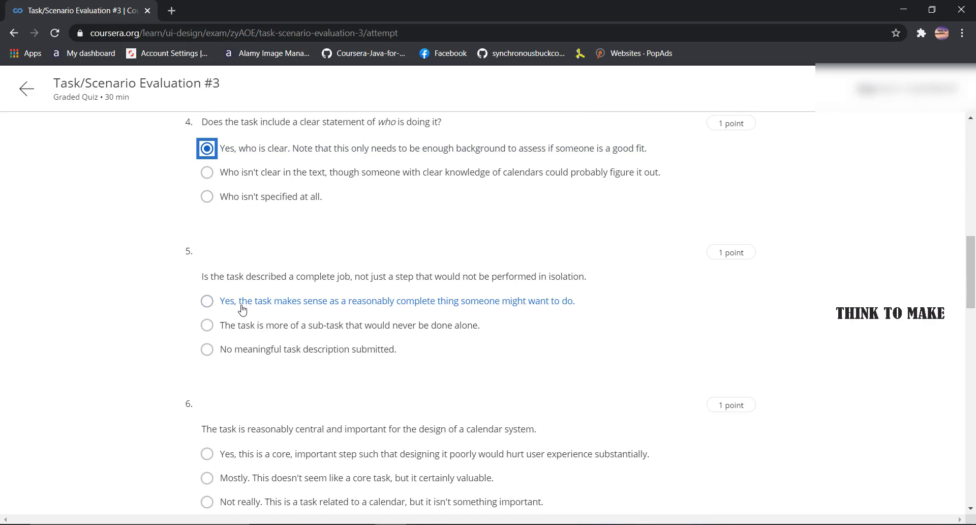
pyautogui.scroll(-4, 242, 307)
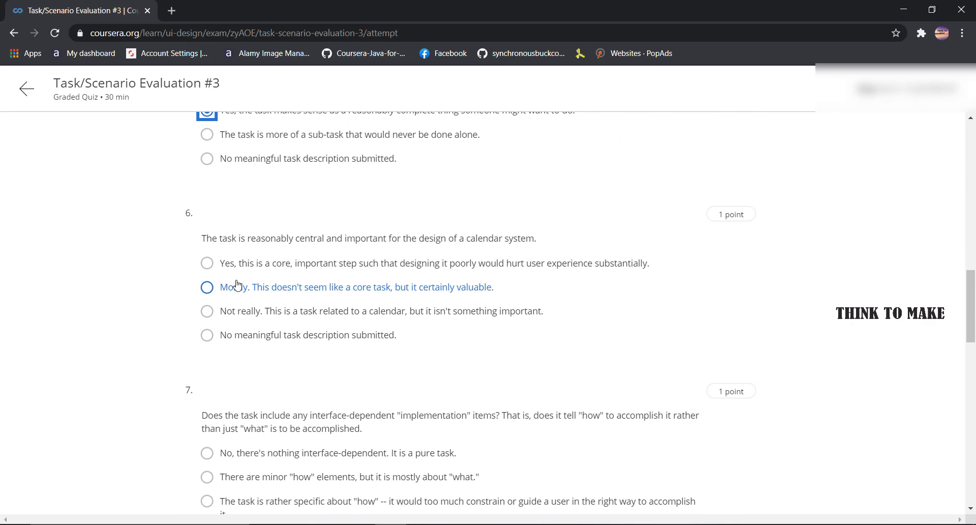
# - Answer question 7 with "No, there's nothing interface-dependent. It is a pure task." and question 8 with "Yes."
pyautogui.scroll(-4, 238, 273)
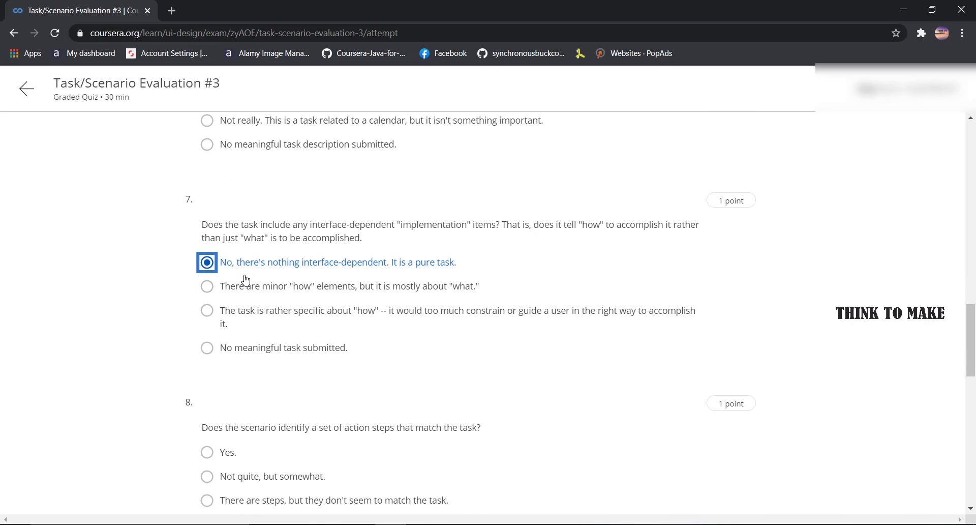
pyautogui.scroll(-3, 246, 279)
pyautogui.click(230, 326)
# - In Evaluation #3, answer question 9 with "Yes." and question 10 with "Just 'how' steps."
pyautogui.scroll(-5, 226, 315)
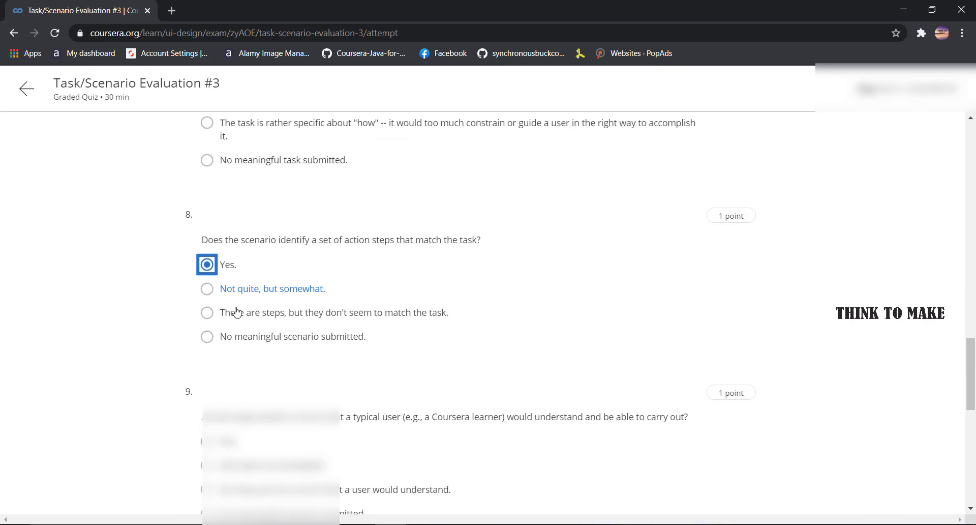
pyautogui.scroll(-4, 224, 258)
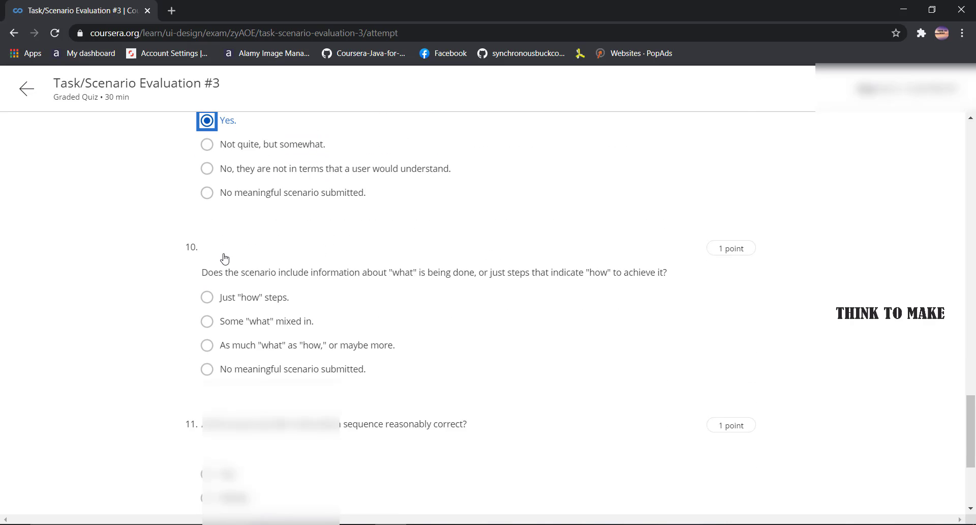
pyautogui.click(234, 243)
pyautogui.scroll(-3, 229, 264)
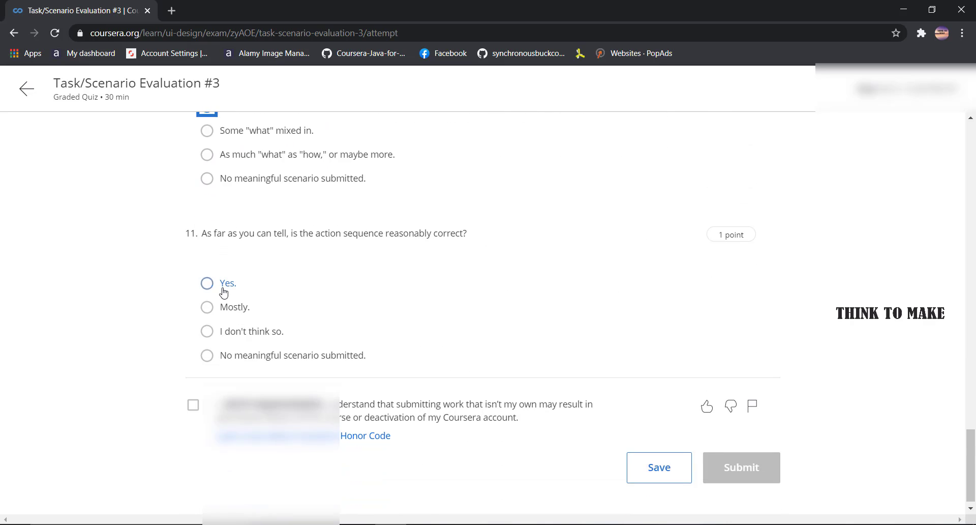
# - Answer question 11 with "Yes.", accept the Honor Code statement and submit Task/Scenario Evaluation #3
pyautogui.click(225, 286)
pyautogui.click(194, 394)
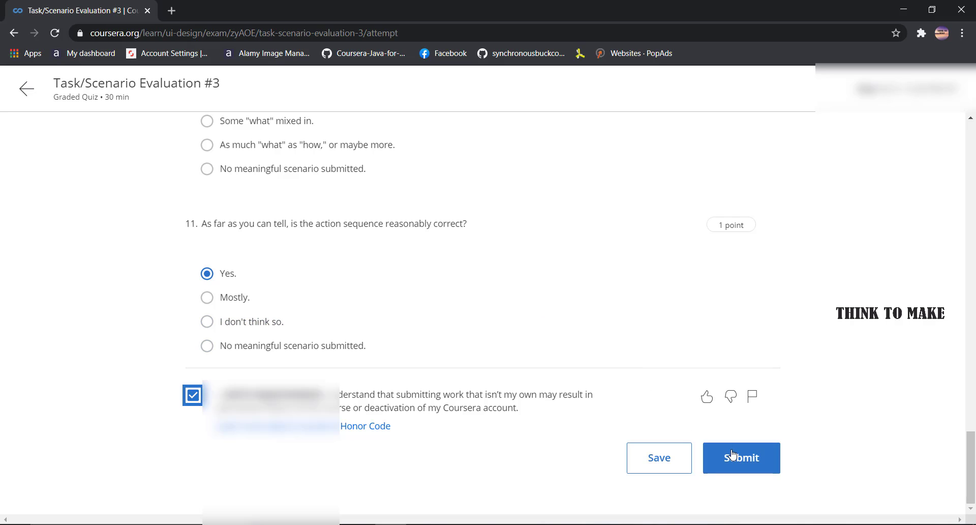
pyautogui.click(750, 457)
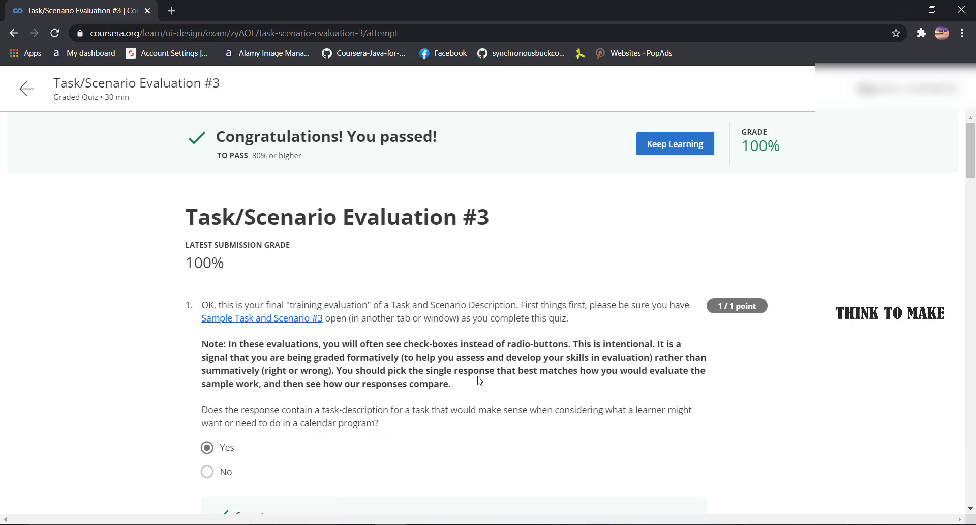
# - Go back to the course overview and open the submission form of Week 2's peer-graded Task and Walkthrough Scenario Assignment
pyautogui.click(656, 145)
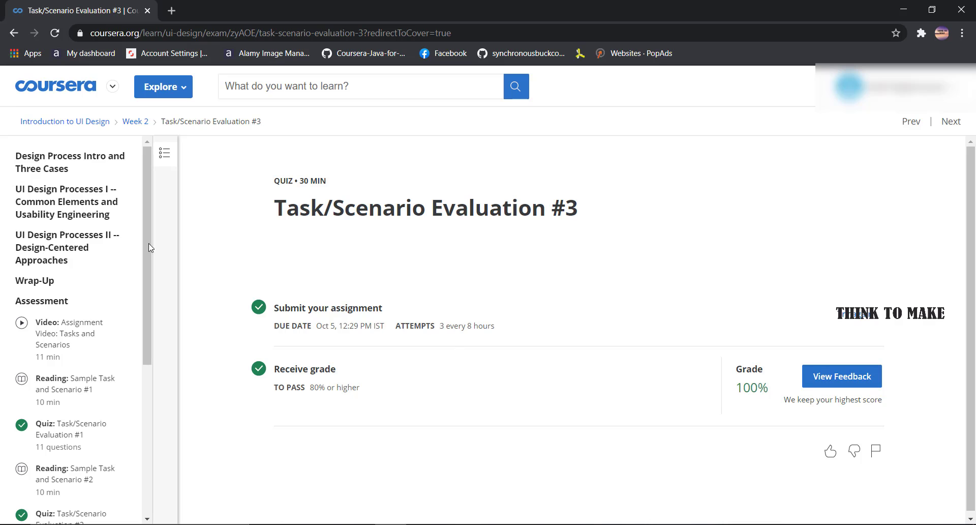
pyautogui.click(92, 122)
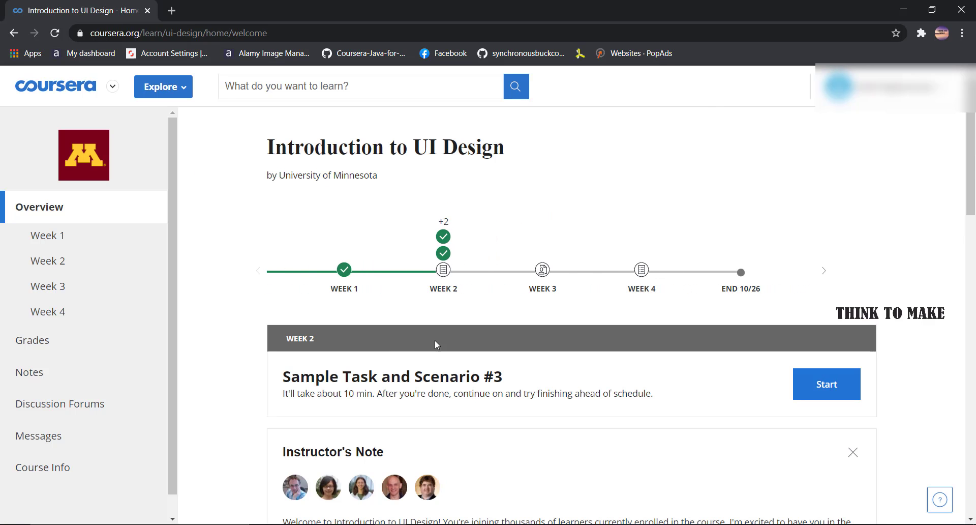
pyautogui.scroll(-10, 474, 341)
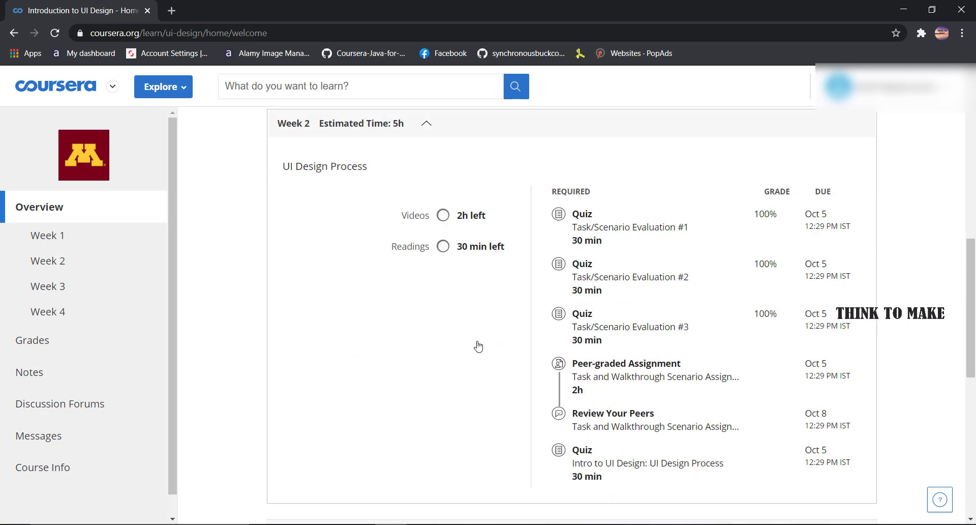
pyautogui.scroll(-3, 478, 346)
pyautogui.click(590, 224)
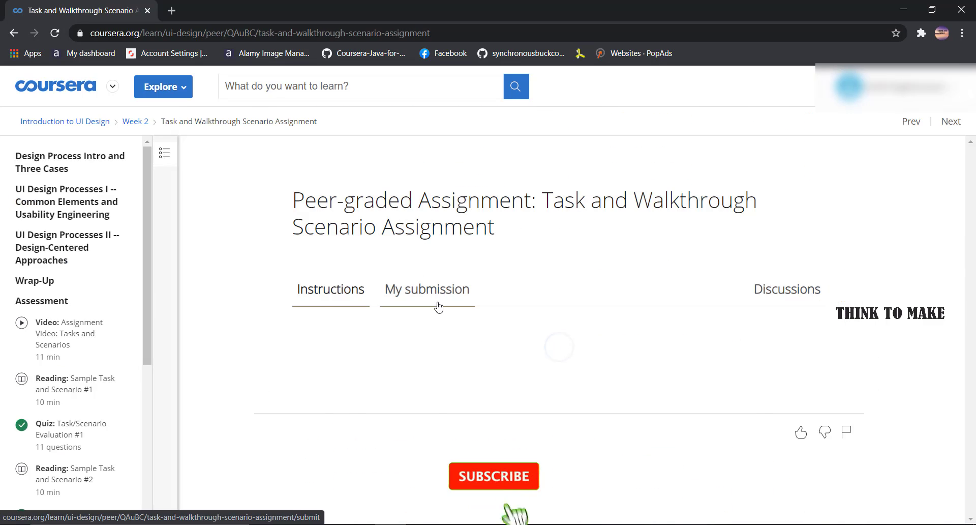
pyautogui.click(438, 307)
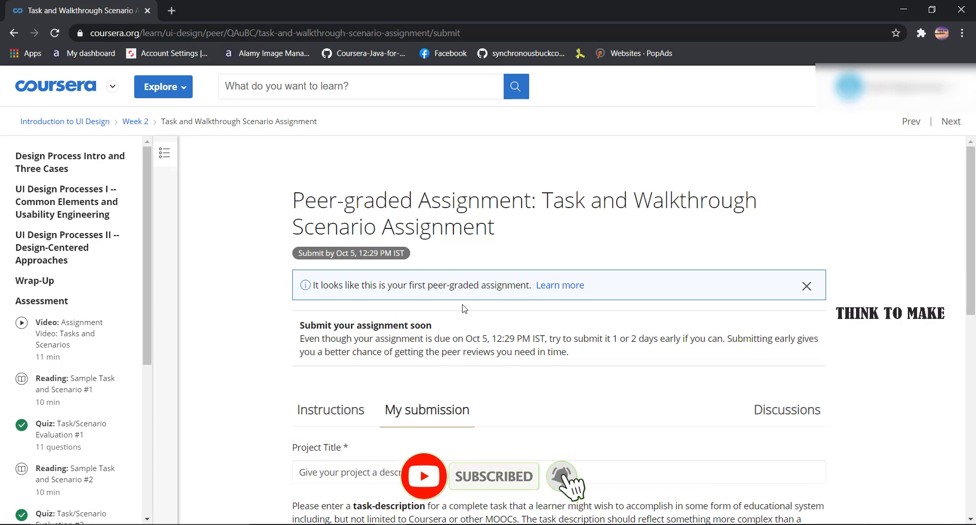
# - Copy "Task and Walkthrough Scenario Assignment" from the page heading into the Project Title field
pyautogui.moveTo(542, 199); pyautogui.dragTo(549, 214)
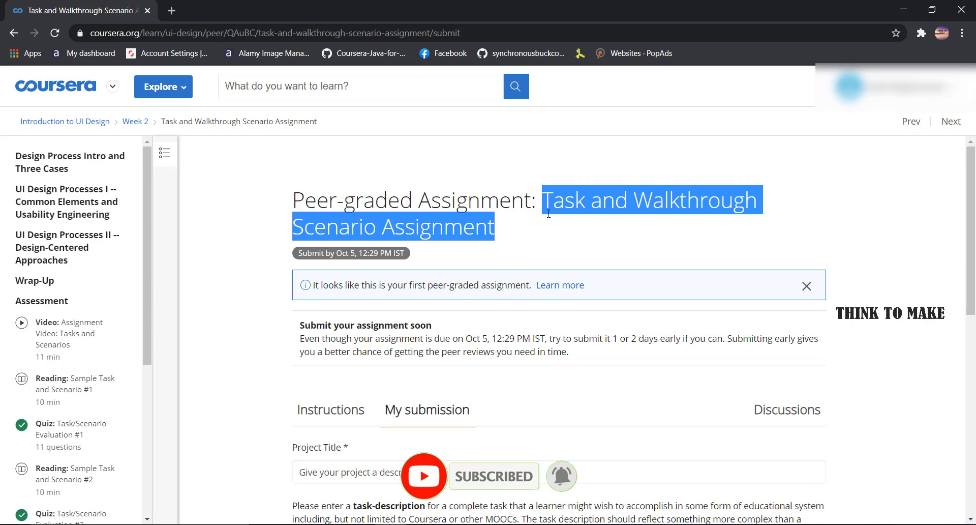
pyautogui.rightClick(553, 198)
pyautogui.click(560, 207)
pyautogui.scroll(-1, 458, 356)
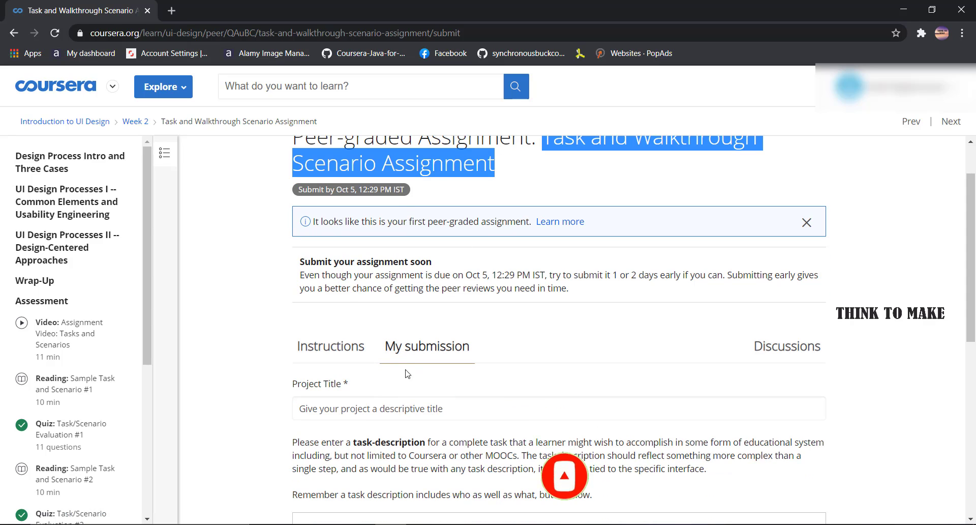
pyautogui.click(388, 403)
pyautogui.rightClick(387, 404)
pyautogui.click(409, 302)
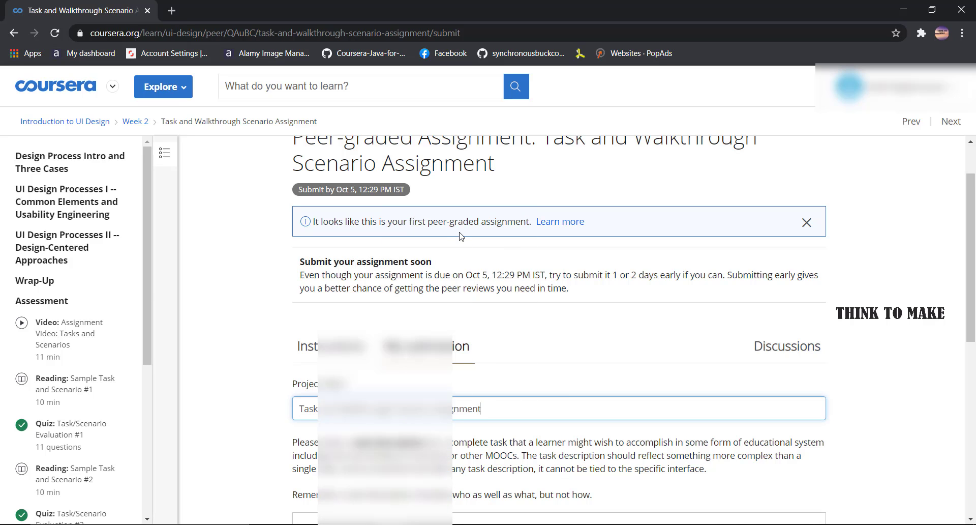
# - Switch to Notepad and copy the first TASK DESCRIPTION section, heading included, from Introduction to UI Design.txt
pyautogui.scroll(-2, 461, 236)
pyautogui.scroll(-2, 458, 235)
pyautogui.click(356, 265)
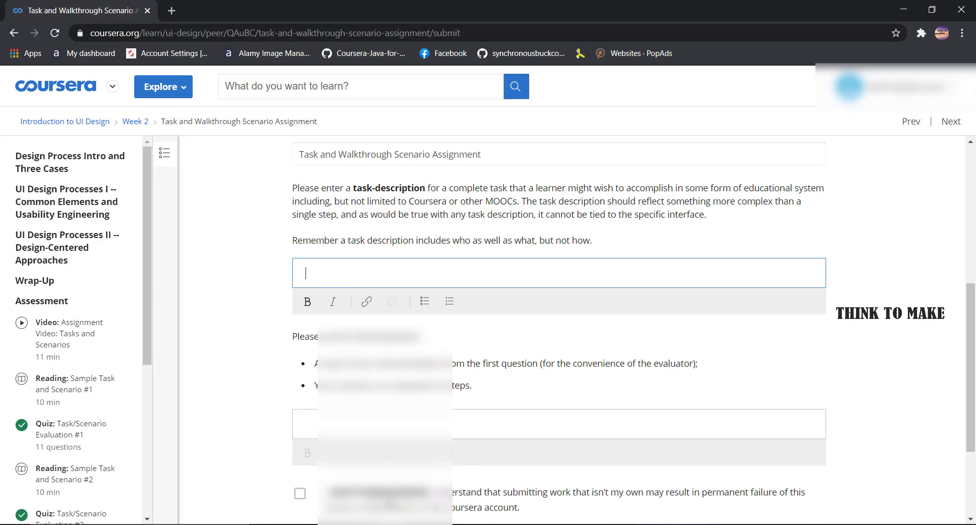
pyautogui.hotkey('alt', 'Tab')
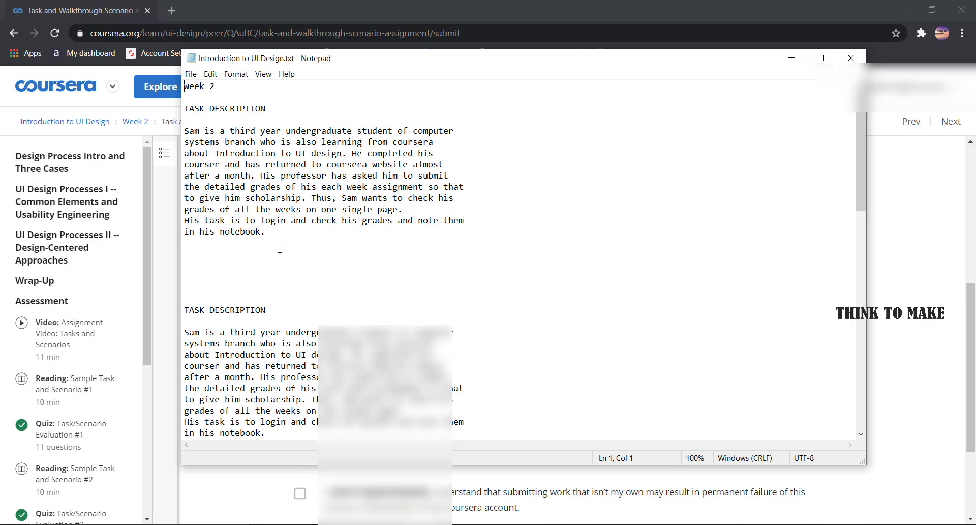
pyautogui.moveTo(280, 248); pyautogui.dragTo(185, 112)
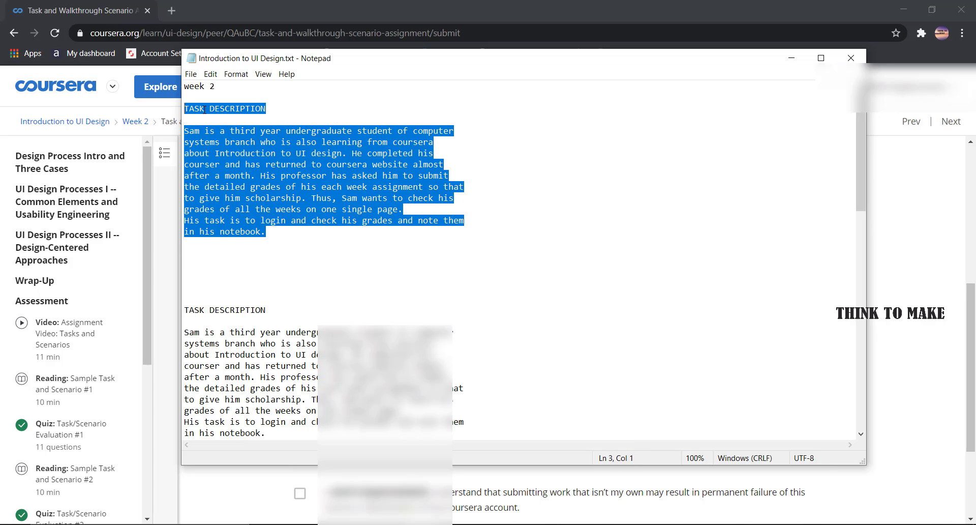
pyautogui.rightClick(204, 110)
pyautogui.click(230, 147)
# - Switch back to the Coursera submission form and paste the copied text into the task-description answer box
pyautogui.hotkey('alt', 'Tab')
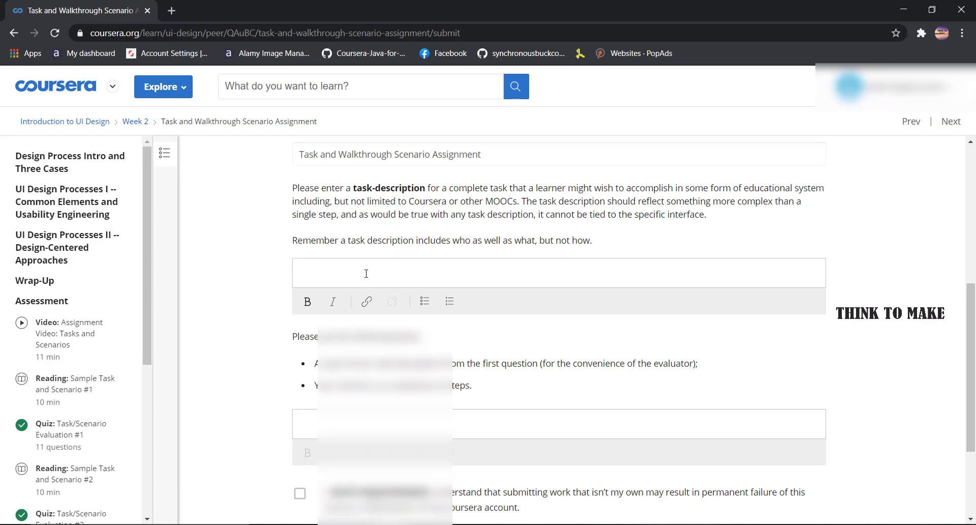
pyautogui.click(362, 270)
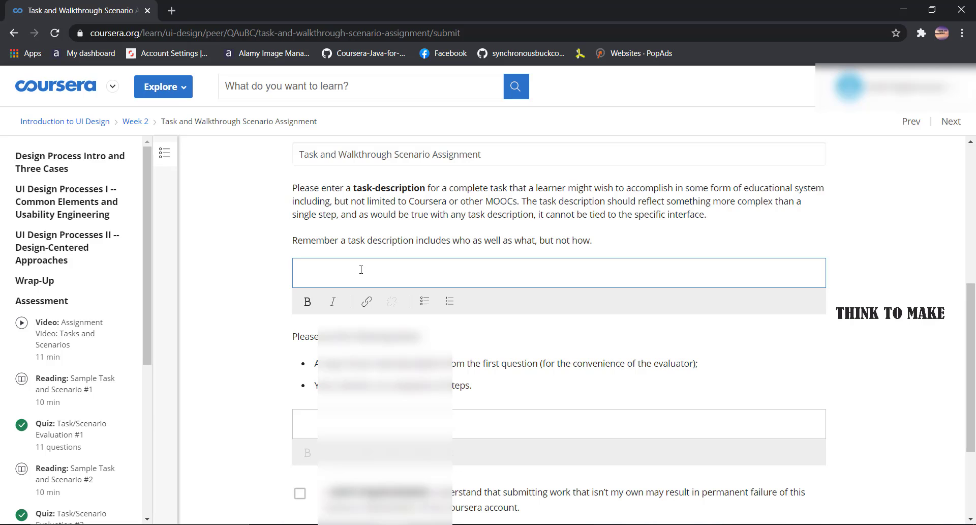
pyautogui.hotkey('ctrl', 'v')
pyautogui.scroll(-5, 376, 267)
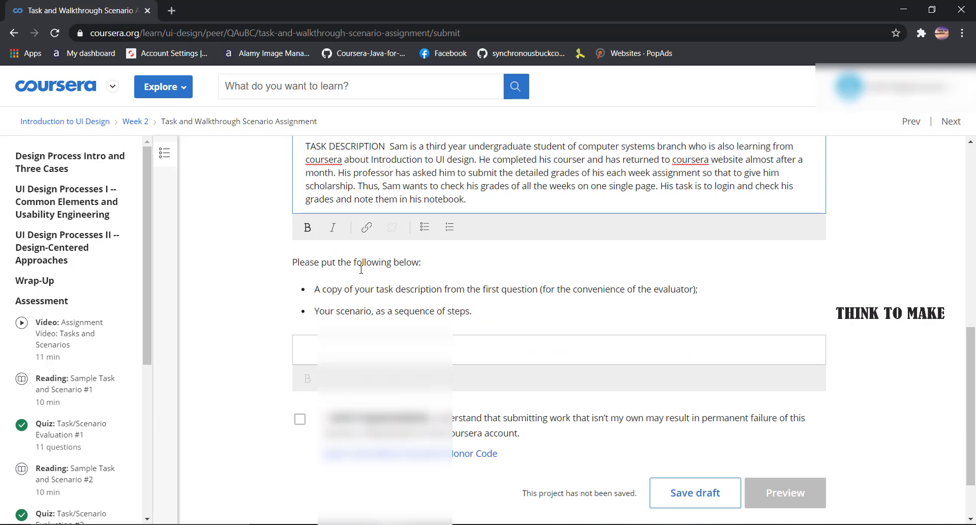
# - Separate the "TASK DESCRIPTION" heading from the paragraph with a blank line in the task-description answer
pyautogui.scroll(5, 392, 264)
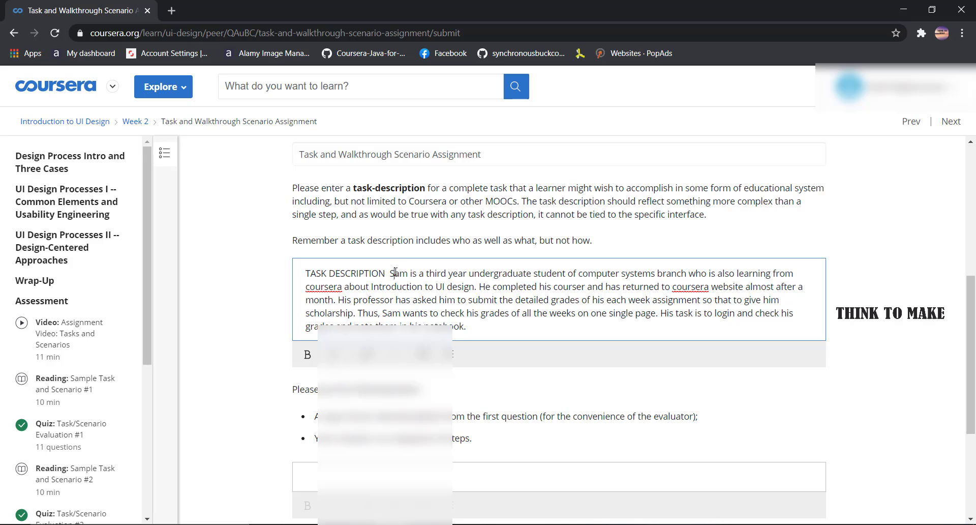
pyautogui.press('Return')
pyautogui.press('Return')
pyautogui.scroll(-3, 391, 269)
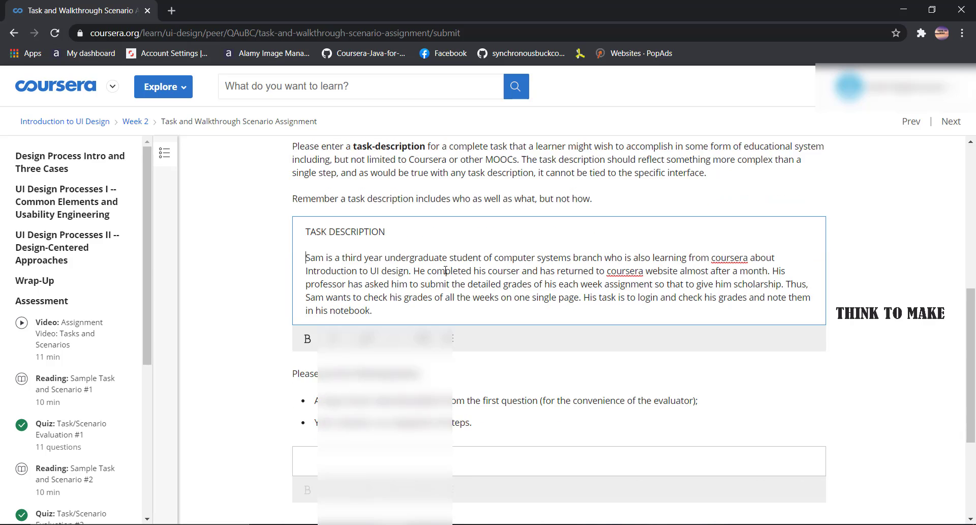
# - Switch to Notepad and copy the task description together with the full SCENARIO section from Introduction to UI Design.txt
pyautogui.click(366, 374)
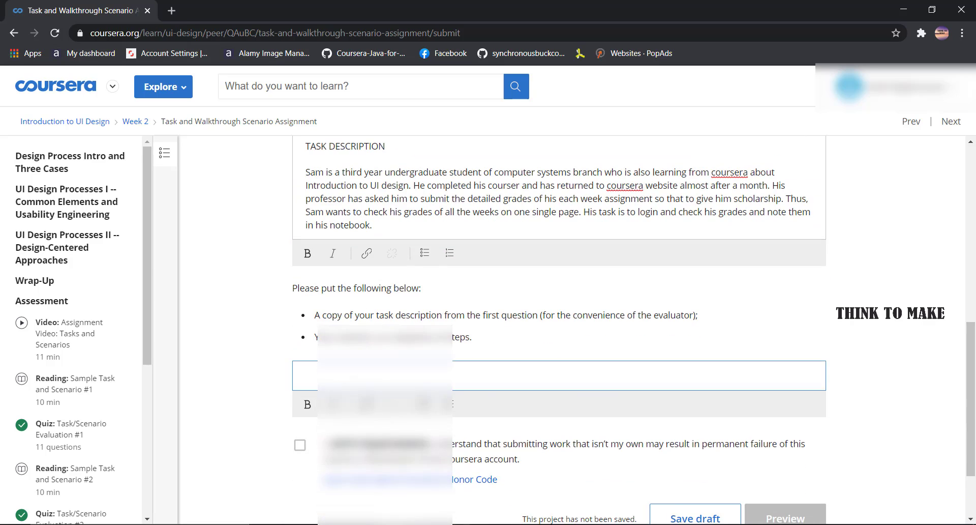
pyautogui.click(429, 521)
pyautogui.scroll(-3, 508, 254)
pyautogui.rightClick(429, 521)
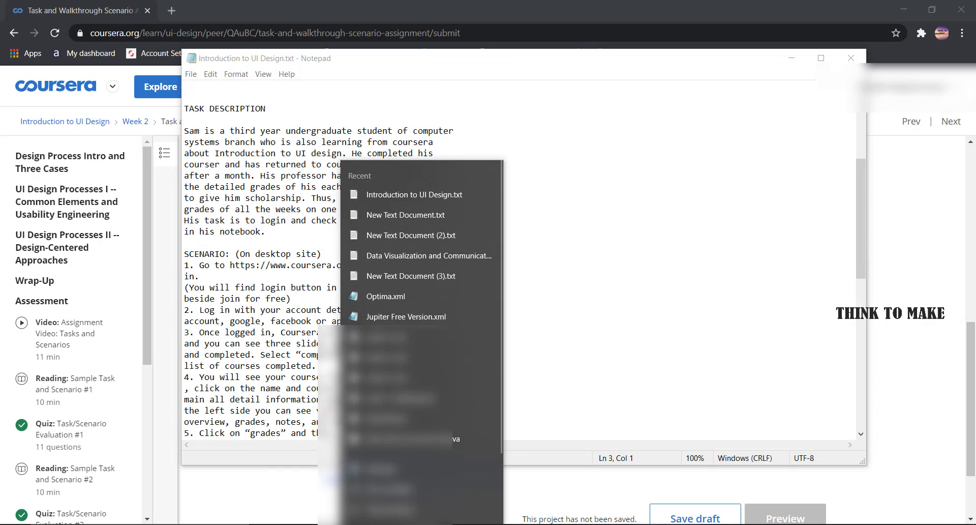
pyautogui.click(534, 293)
pyautogui.scroll(-3, 463, 324)
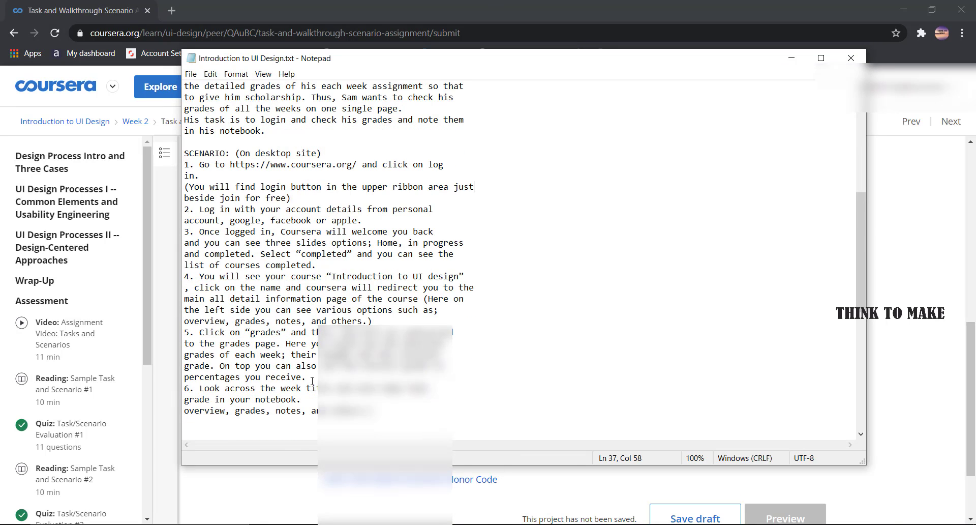
pyautogui.moveTo(386, 412); pyautogui.dragTo(185, 123)
pyautogui.scroll(1, 190, 131)
pyautogui.scroll(1, 190, 132)
pyautogui.scroll(2, 190, 133)
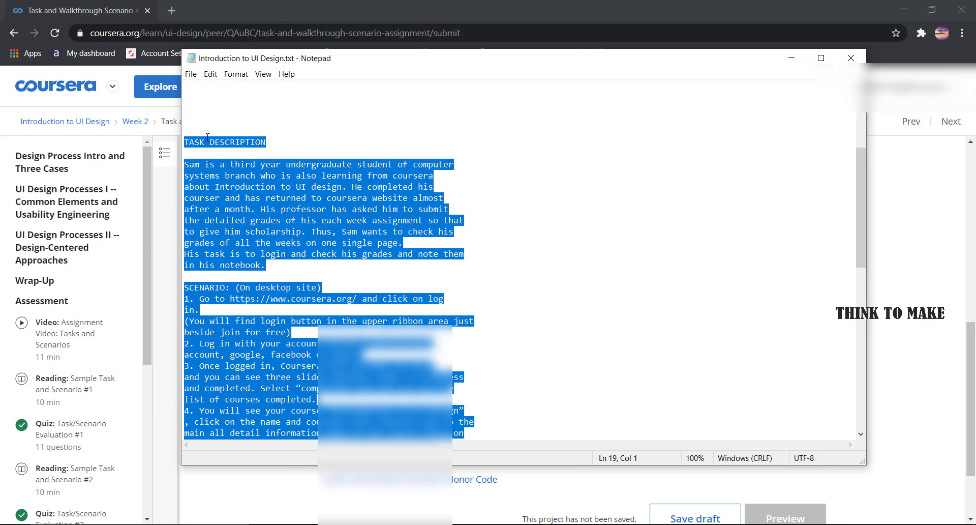
pyautogui.rightClick(208, 137)
pyautogui.click(231, 178)
# - Switch back to Coursera, paste the copied text into the scenario answer box and separate the "TASK DESCRIPTION" heading with a blank line
pyautogui.hotkey('alt', 'Tab')
pyautogui.click(311, 363)
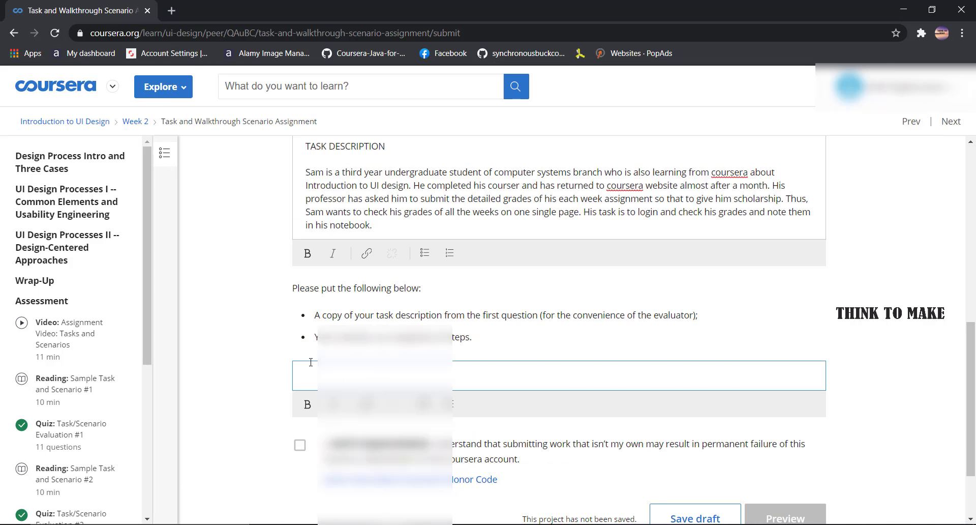
pyautogui.hotkey('ctrl', 'v')
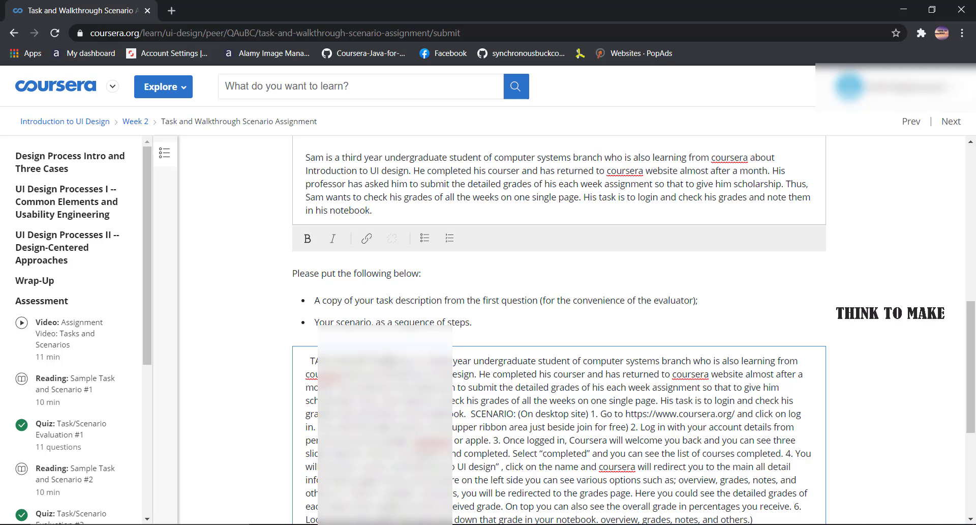
pyautogui.scroll(-5, 324, 322)
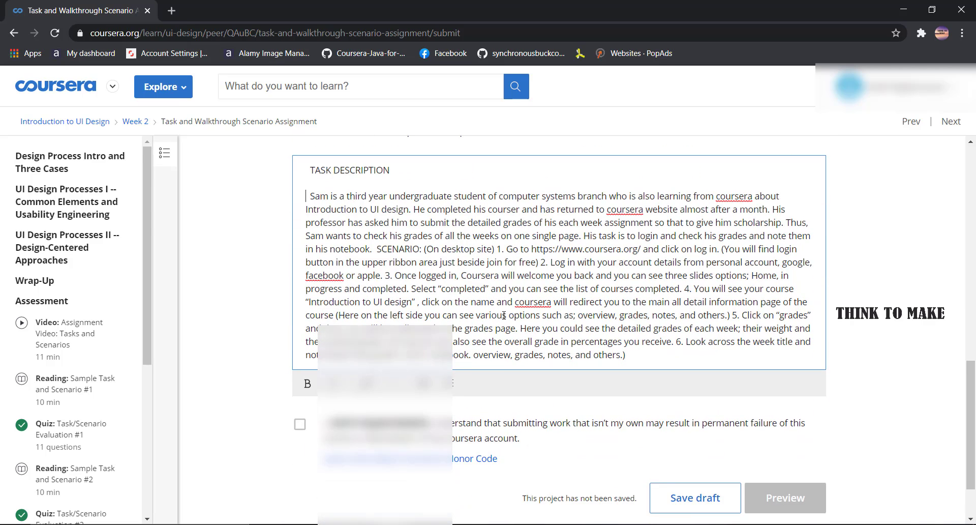
# - Accept the Honor Code statement, preview the assignment and submit it for peer grading
pyautogui.click(300, 348)
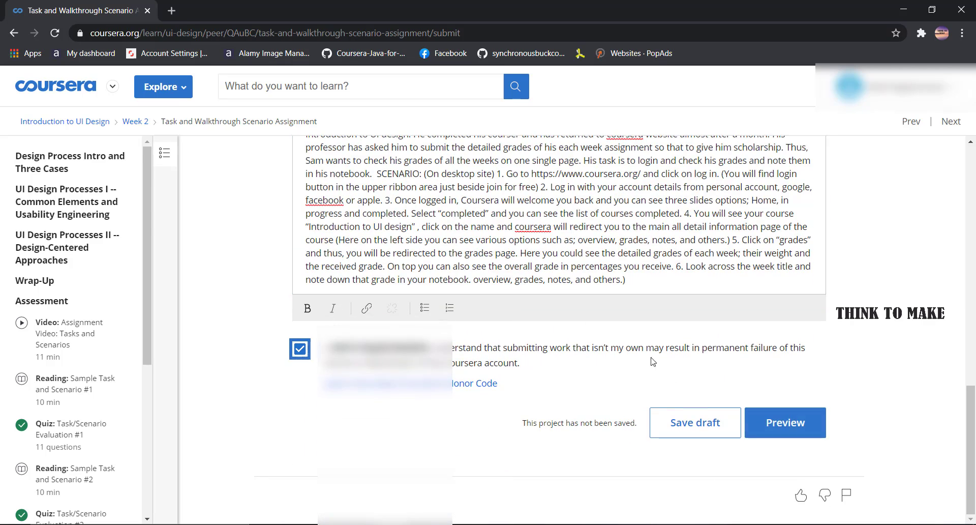
pyautogui.click(775, 426)
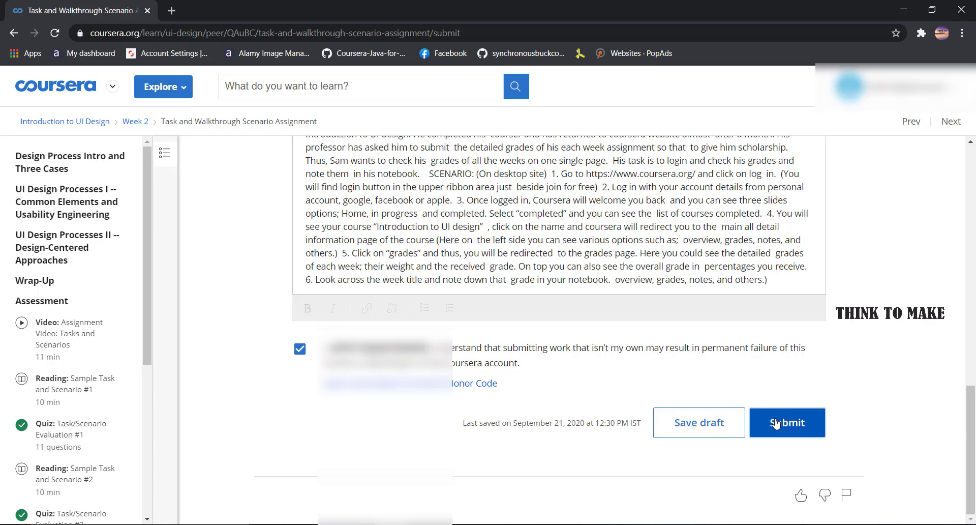
pyautogui.click(774, 424)
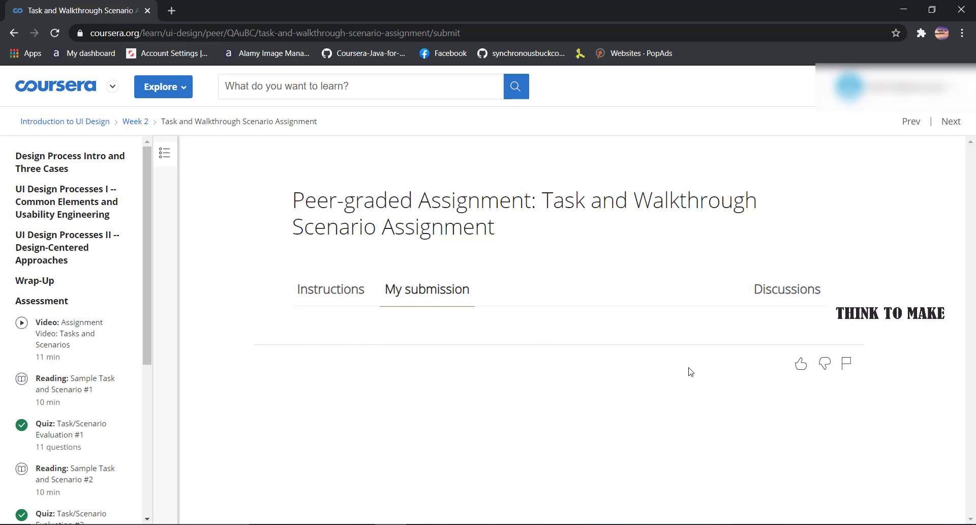
# - Start reviewing classmates' work and give the first submission 100 pts for a specific and concrete task
pyautogui.click(765, 327)
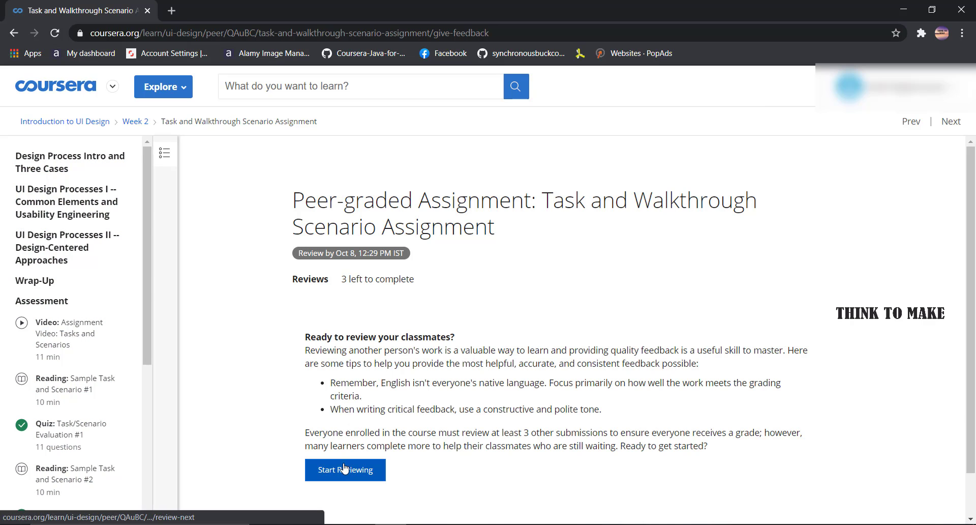
pyautogui.click(344, 466)
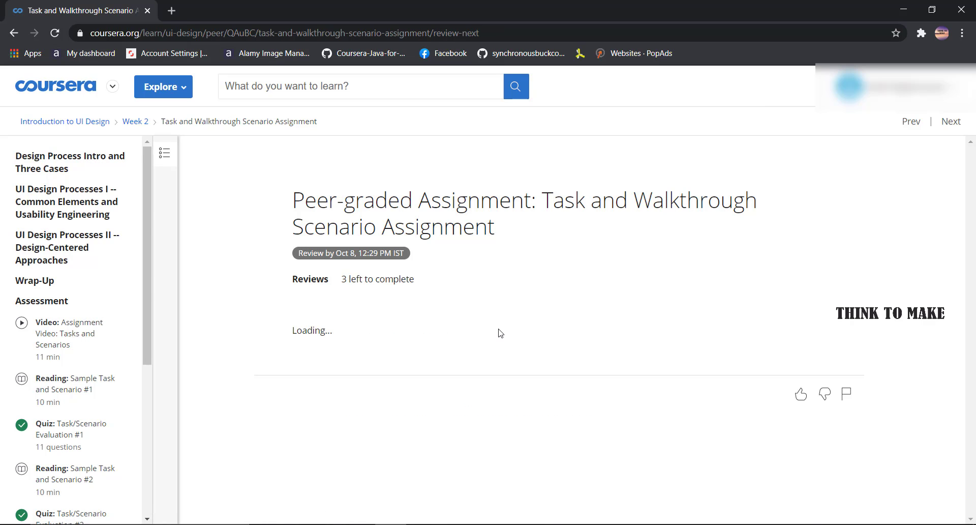
pyautogui.scroll(-5, 560, 259)
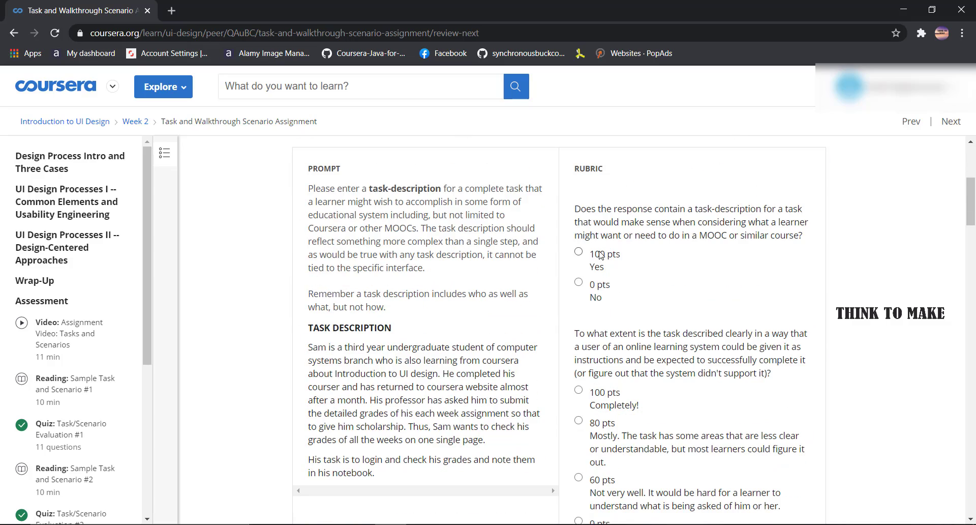
pyautogui.scroll(-7, 601, 255)
pyautogui.click(603, 243)
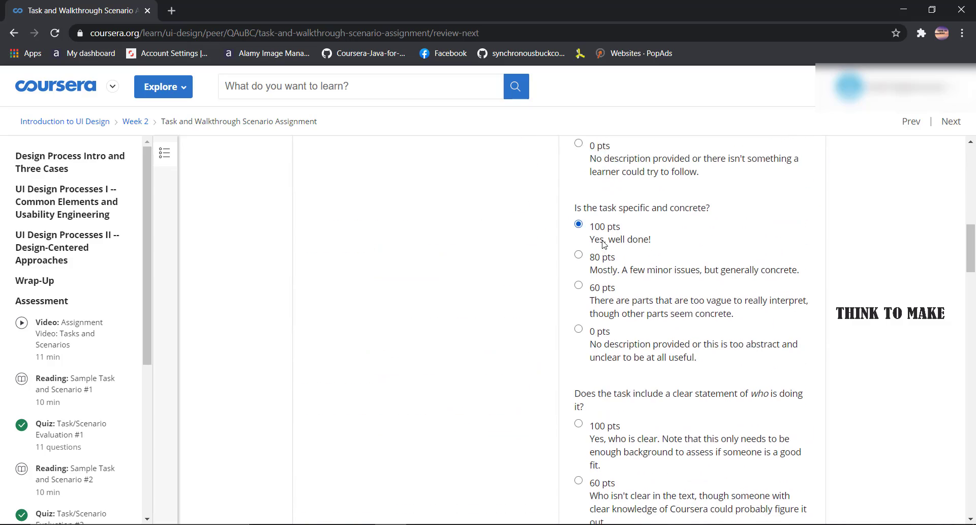
pyautogui.scroll(4, 604, 239)
pyautogui.scroll(-5, 606, 226)
pyautogui.scroll(9, 606, 224)
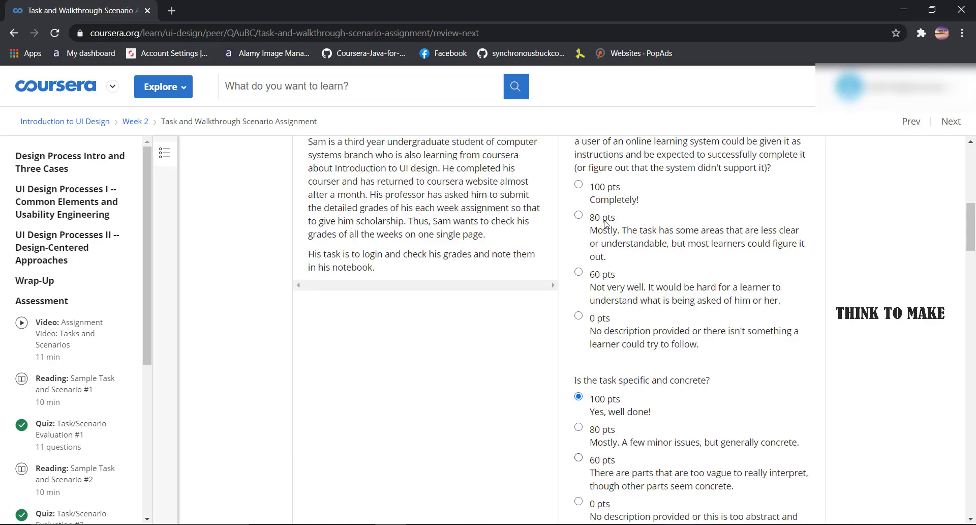
# - Rate the first submission's remaining task-description criteria: who is doing it, complete job, importance to a MOOC and interface-dependent items
pyautogui.scroll(-10, 599, 328)
pyautogui.scroll(-2, 599, 328)
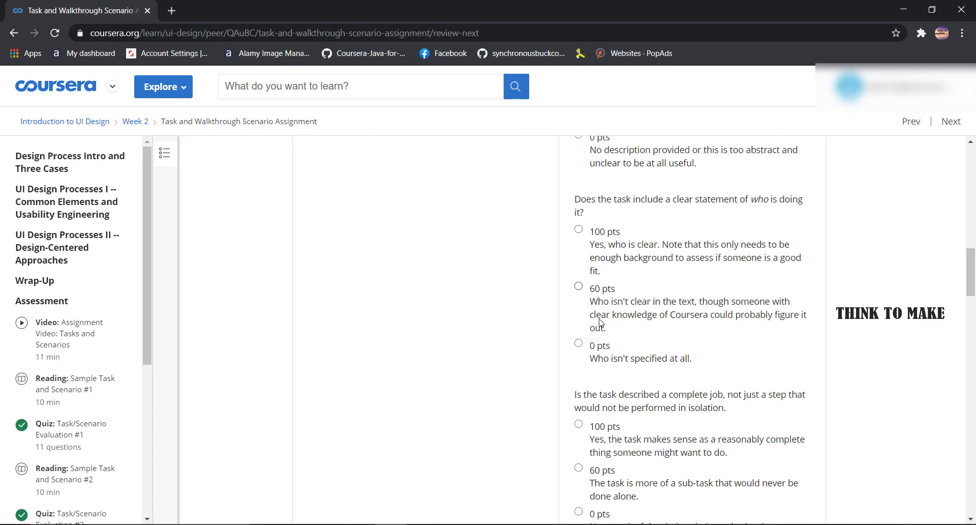
pyautogui.scroll(-3, 602, 268)
pyautogui.scroll(-4, 602, 310)
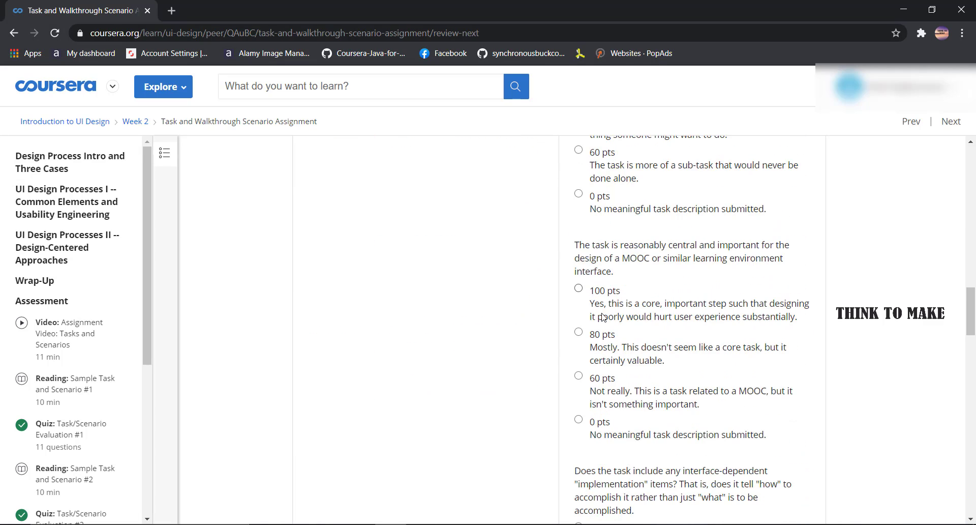
pyautogui.scroll(-4, 603, 316)
pyautogui.scroll(-3, 602, 345)
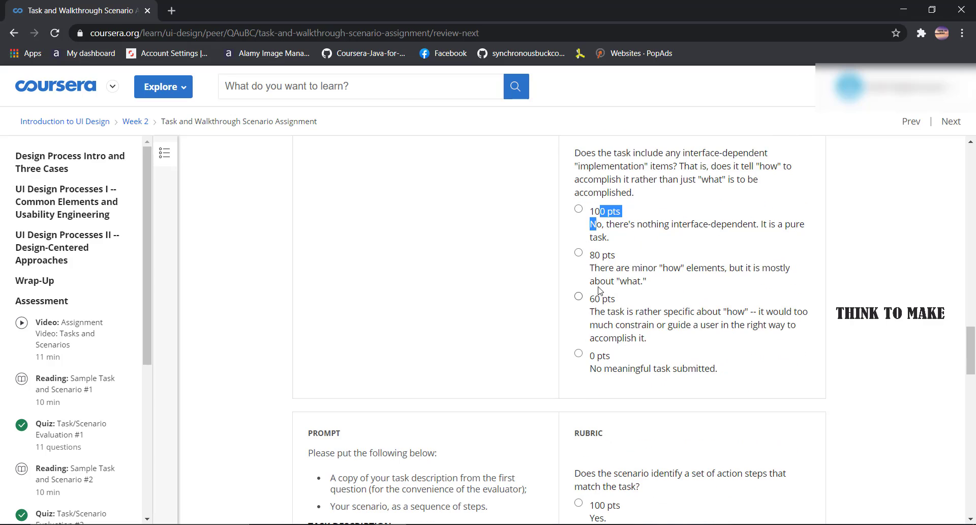
# - Give the first submission 100 pts on all four scenario criteria: matching steps, user-friendly terms, just "how" steps and correct sequence
pyautogui.scroll(-3, 600, 239)
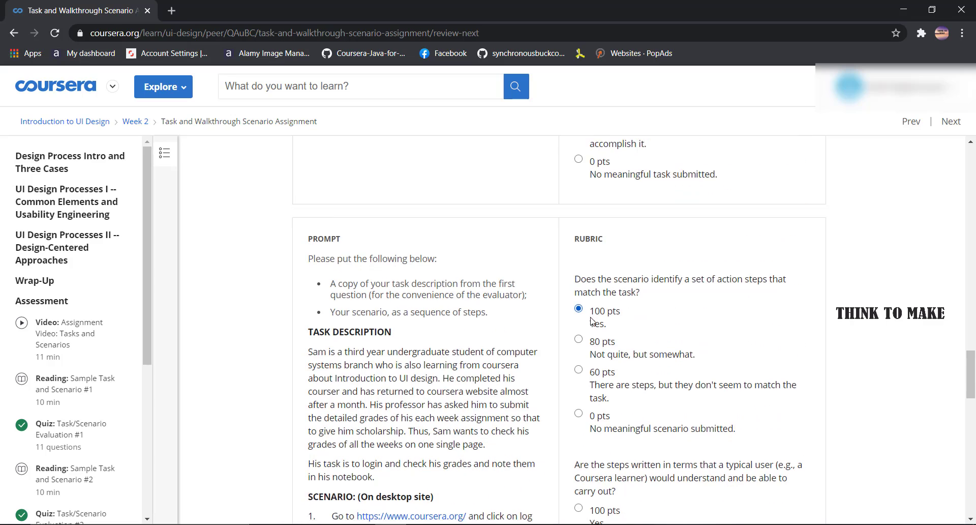
pyautogui.scroll(-4, 592, 317)
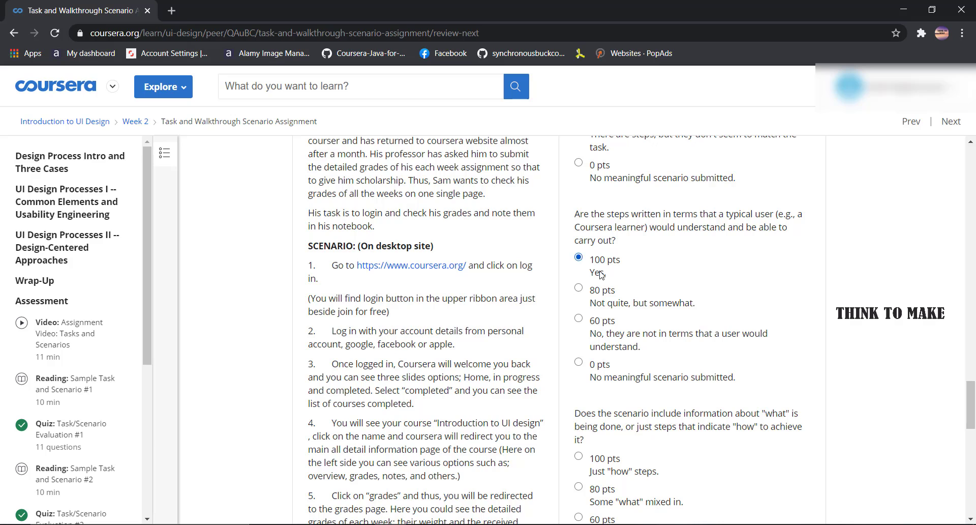
pyautogui.scroll(-3, 601, 275)
pyautogui.click(596, 330)
pyautogui.scroll(-3, 596, 330)
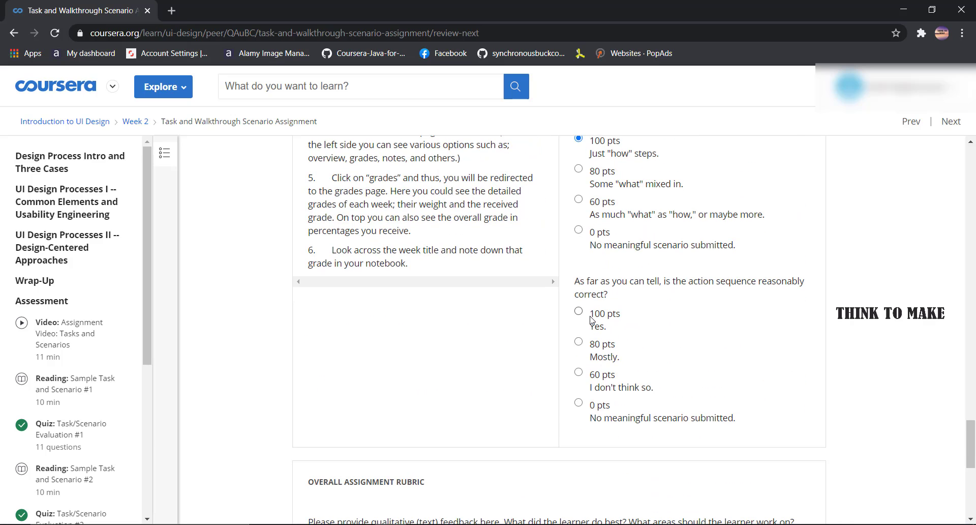
pyautogui.click(592, 316)
# - Write brief positive feedback in the overall assignment rubric and submit the first review
pyautogui.scroll(-4, 593, 316)
pyautogui.click(407, 280)
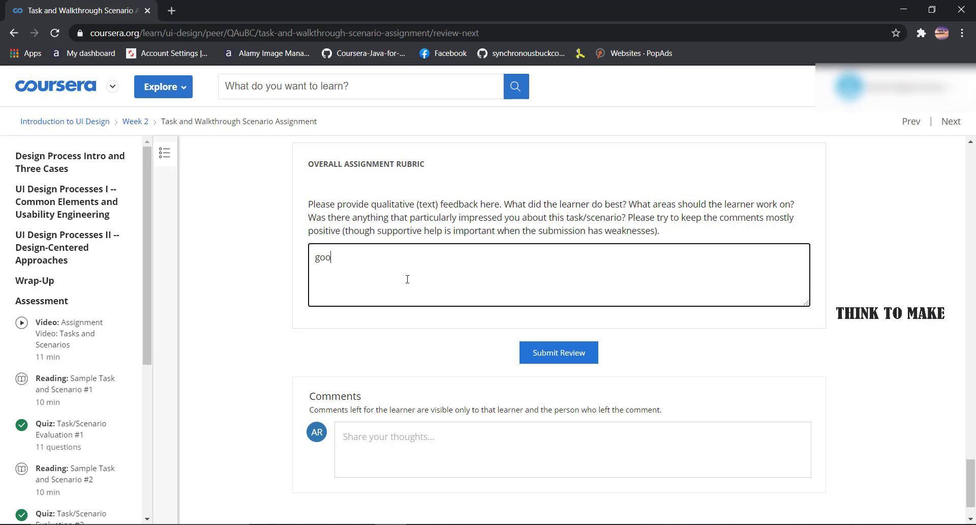
pyautogui.click(525, 359)
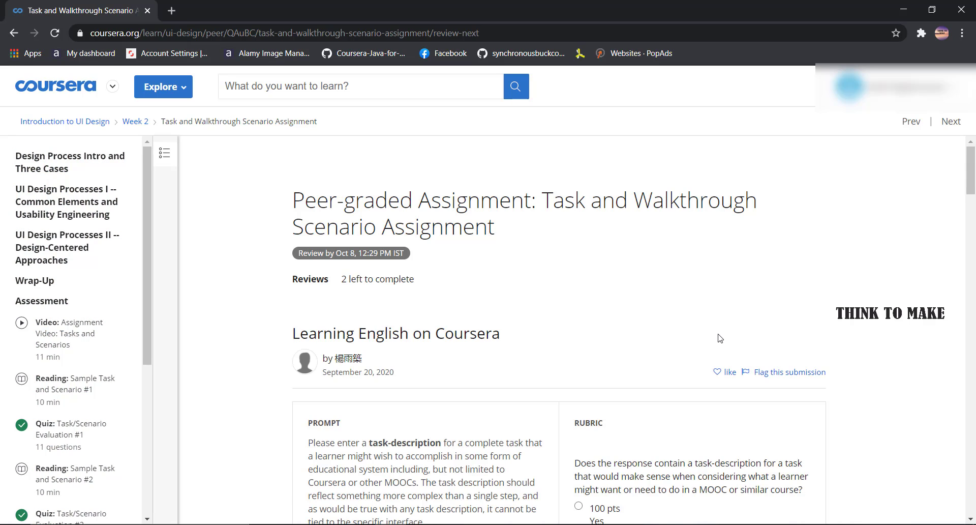
# - Give the "Learning English on Coursera" submission 100 pts for a sensible task, a clear description and a clear statement of who
pyautogui.scroll(-7, 720, 338)
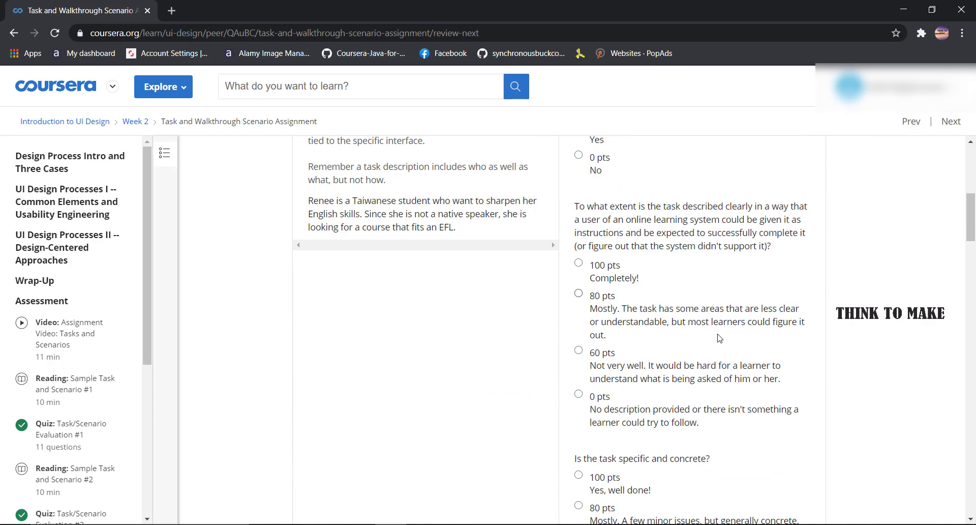
pyautogui.scroll(2, 594, 254)
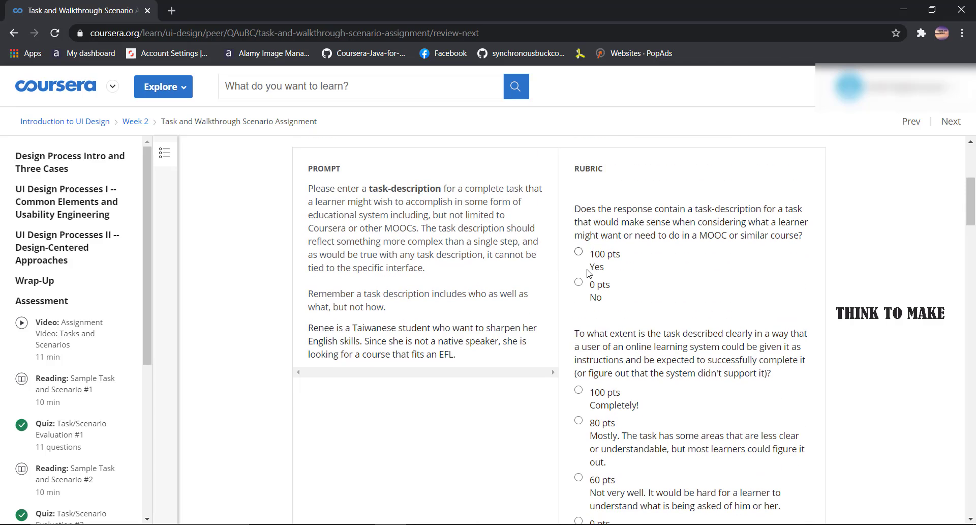
pyautogui.click(594, 255)
pyautogui.scroll(-2, 596, 257)
pyautogui.click(596, 277)
pyautogui.scroll(-5, 598, 264)
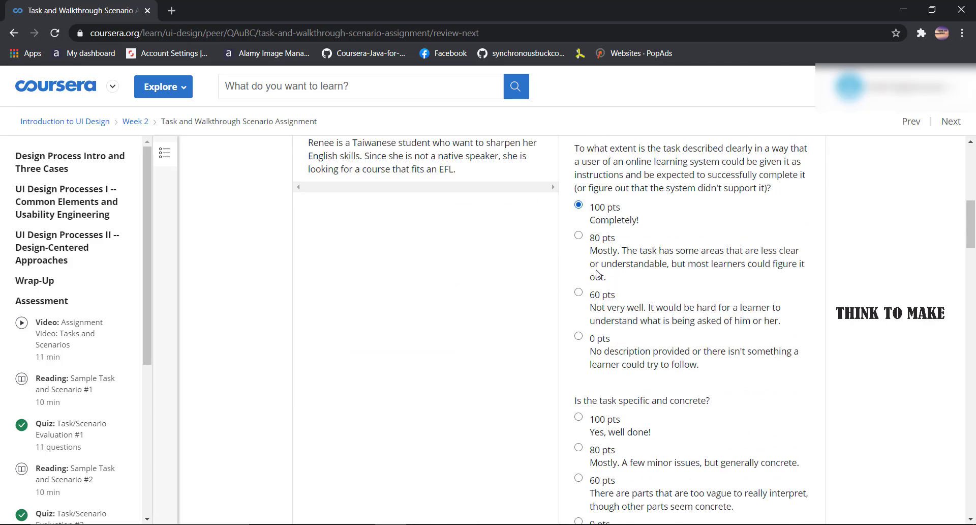
pyautogui.scroll(-4, 601, 226)
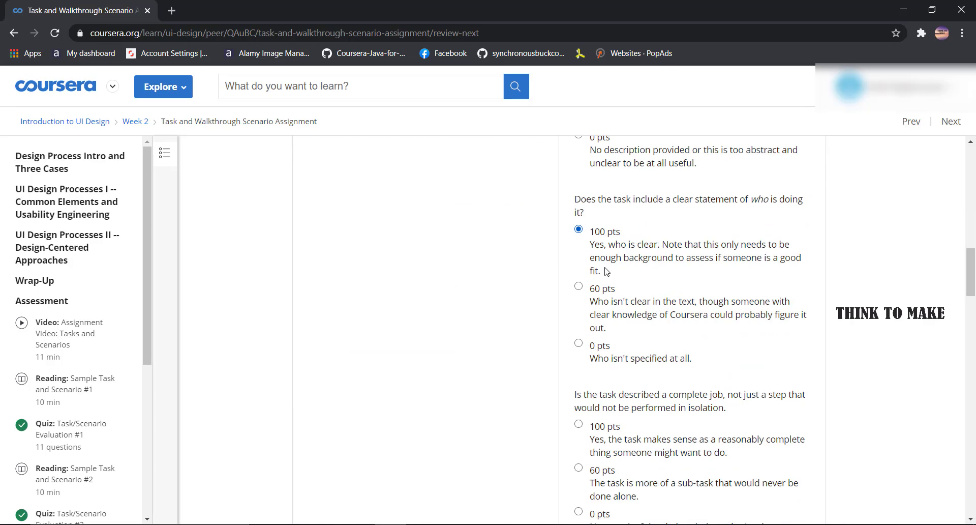
# - Award 100 pts for the task being a complete job, central to a MOOC and free of interface-dependent items
pyautogui.scroll(-3, 606, 271)
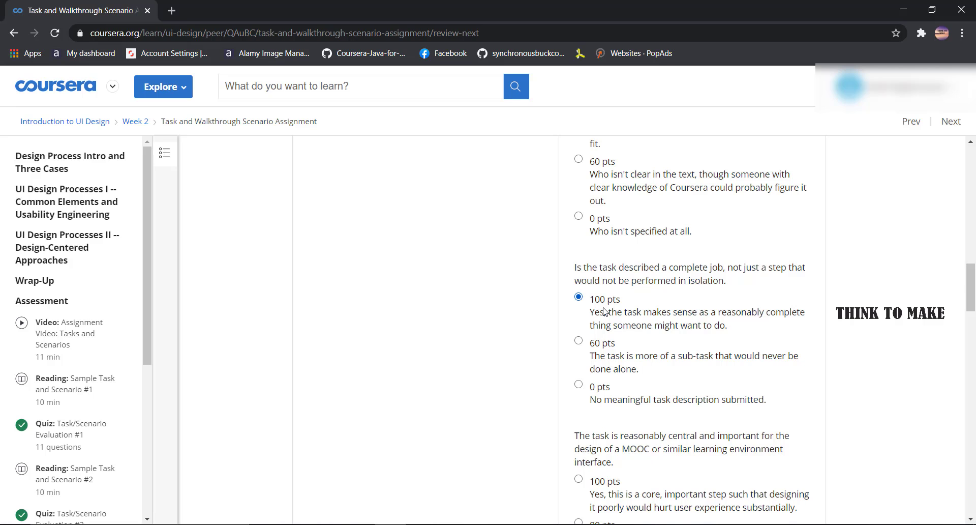
pyautogui.scroll(-4, 604, 311)
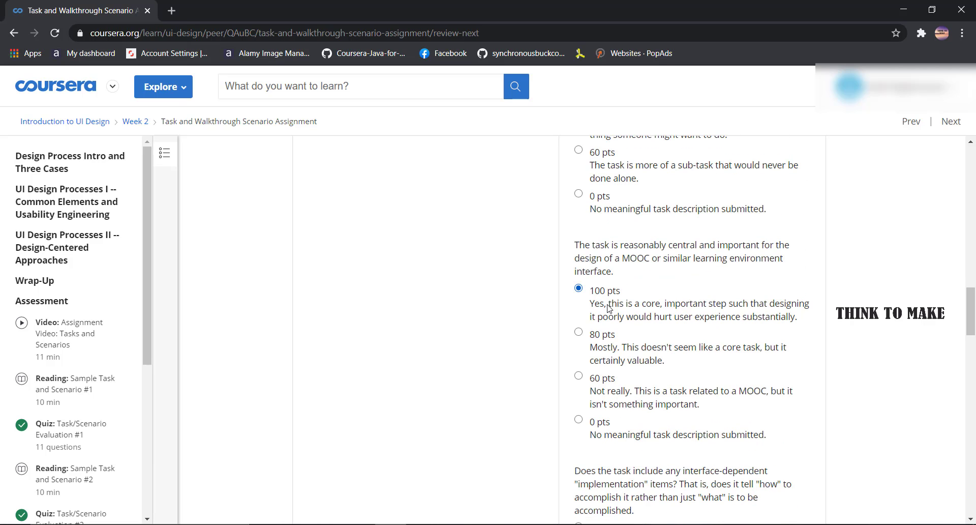
pyautogui.scroll(-4, 608, 307)
pyautogui.click(601, 330)
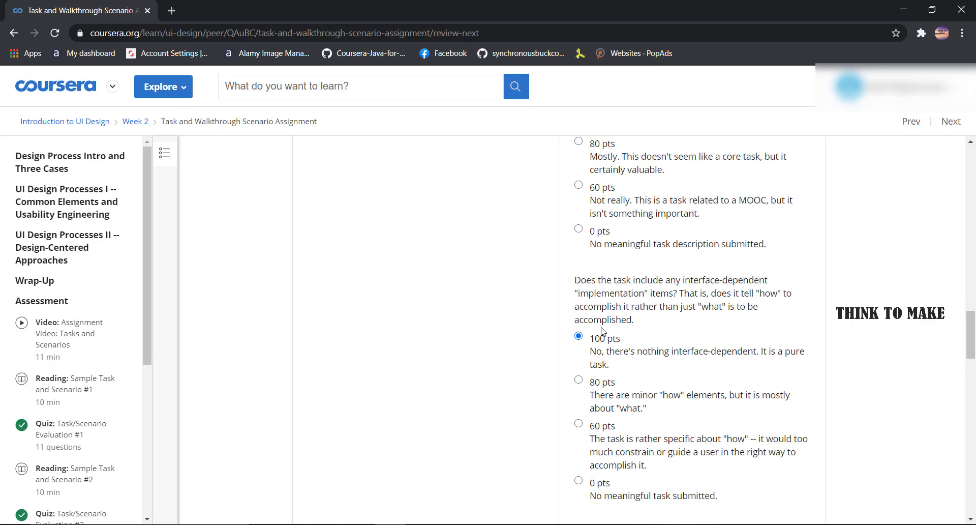
# - Award 100 pts on all four scenario criteria of the "Learning English on Coursera" submission
pyautogui.scroll(-6, 603, 331)
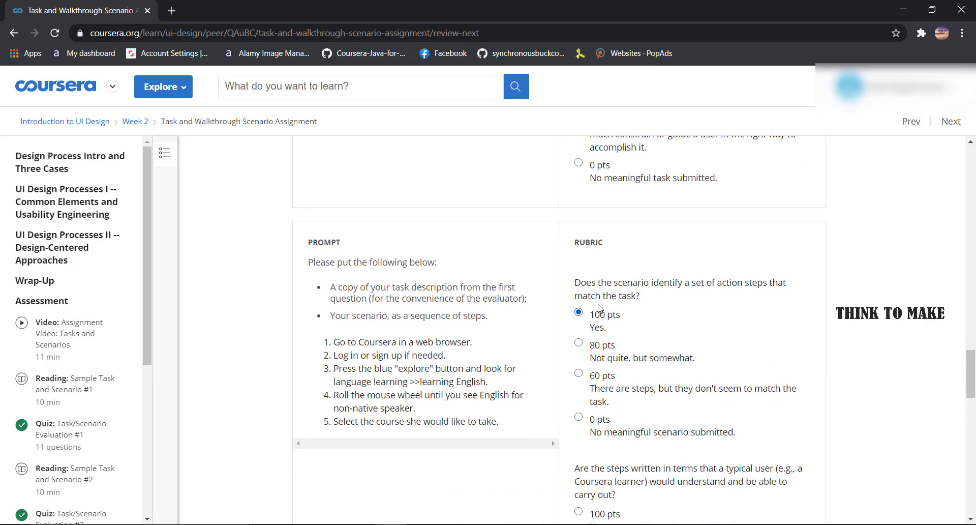
pyautogui.scroll(-4, 599, 308)
pyautogui.scroll(-5, 604, 318)
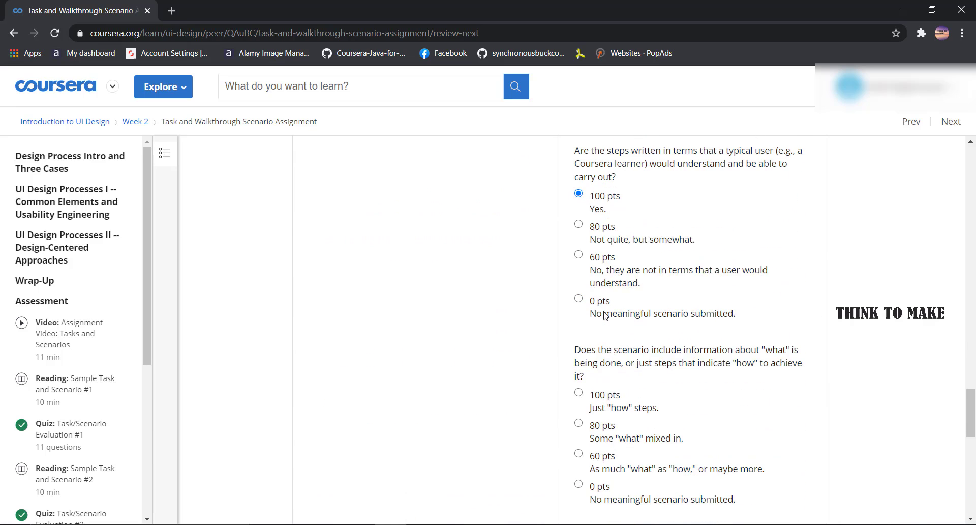
pyautogui.scroll(-3, 603, 280)
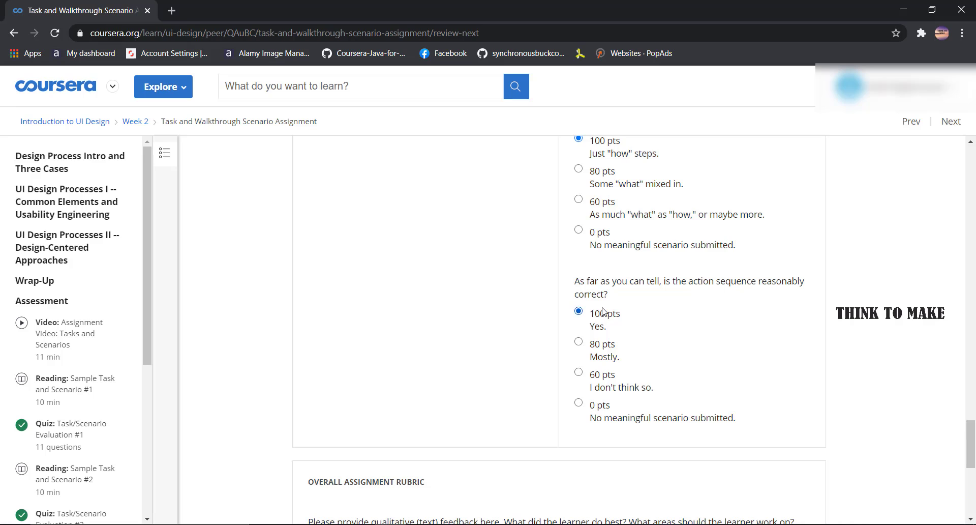
# - Fill in the qualitative feedback for "Learning English on Coursera" and submit the review
pyautogui.scroll(-5, 603, 311)
pyautogui.click(526, 338)
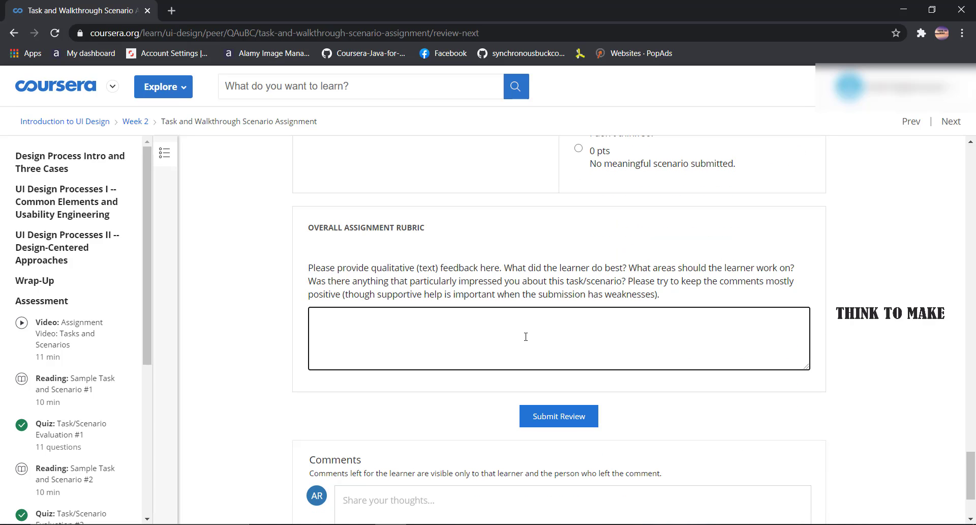
pyautogui.click(545, 410)
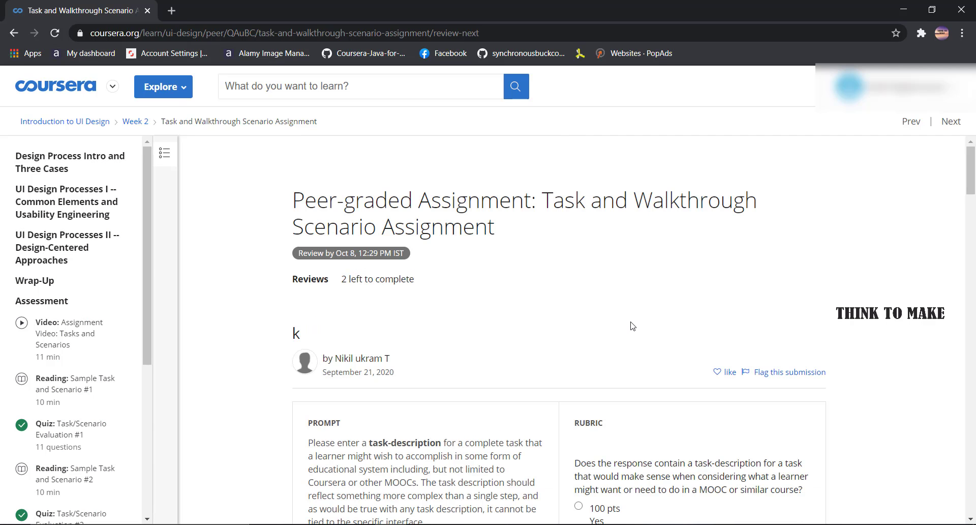
# - Give submission "k" 100 pts for a sensible task, a clear description, a specific and concrete task, and a clear statement of who
pyautogui.scroll(-5, 632, 325)
pyautogui.click(605, 260)
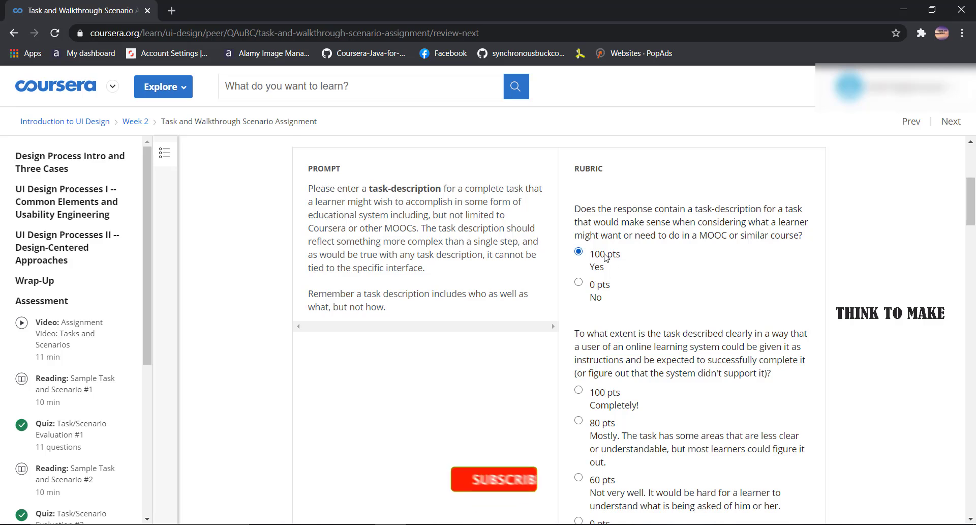
pyautogui.scroll(-4, 605, 261)
pyautogui.click(603, 202)
pyautogui.scroll(-4, 603, 214)
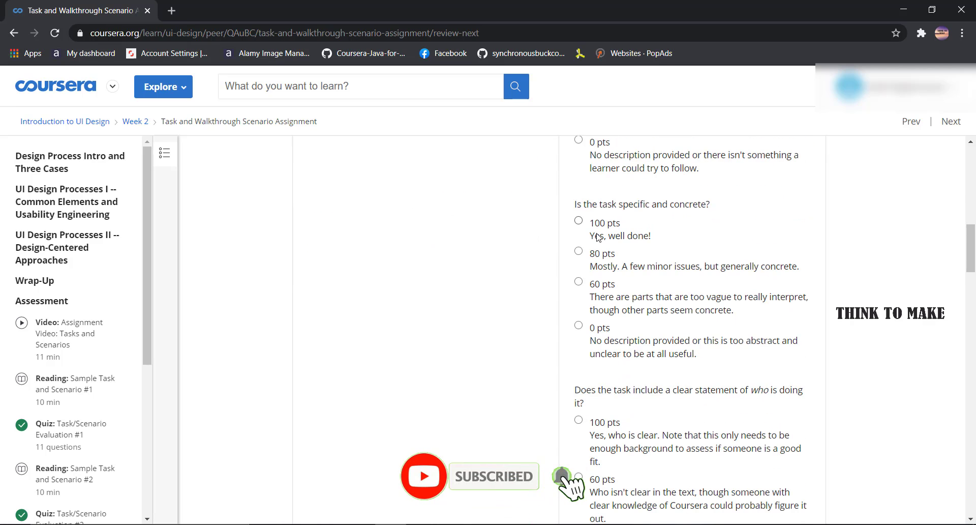
pyautogui.click(597, 222)
pyautogui.scroll(-3, 596, 254)
pyautogui.click(594, 291)
# - Award submission "k" 100 pts for the task being a complete job, central to a MOOC and free of interface-dependent items
pyautogui.scroll(-5, 594, 291)
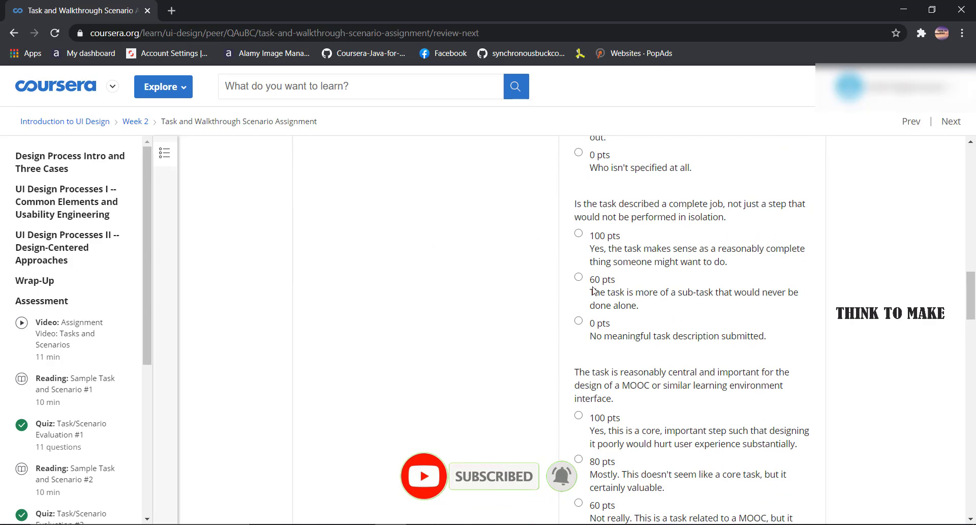
pyautogui.click(594, 234)
pyautogui.scroll(-3, 594, 234)
pyautogui.click(596, 290)
pyautogui.scroll(-4, 595, 306)
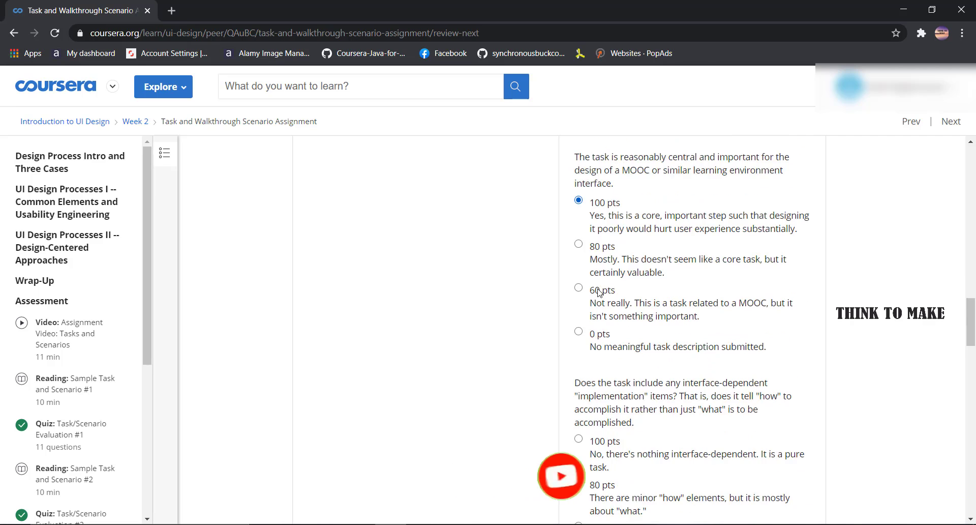
pyautogui.scroll(-3, 596, 321)
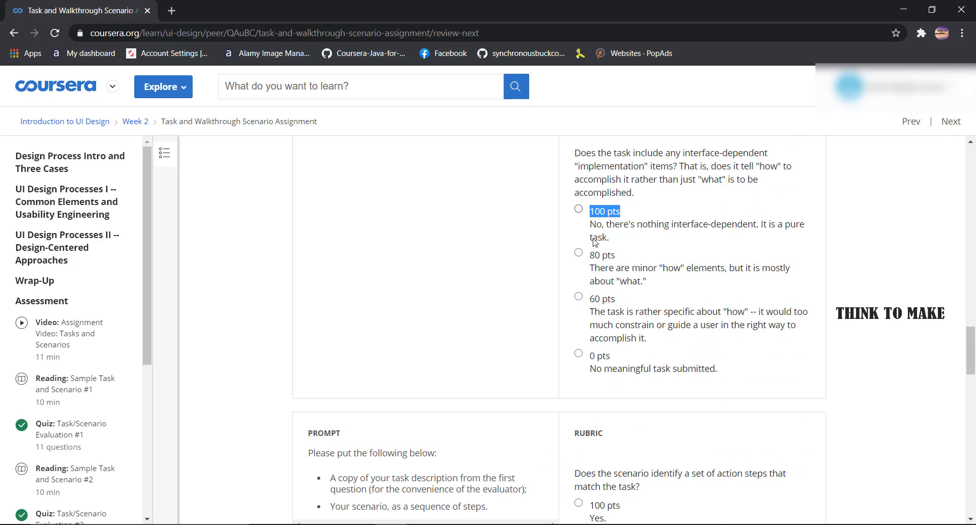
pyautogui.click(598, 232)
# - Award 100 pts on all four scenario criteria of submission "k"
pyautogui.scroll(-4, 597, 233)
pyautogui.click(609, 307)
pyautogui.scroll(-2, 609, 308)
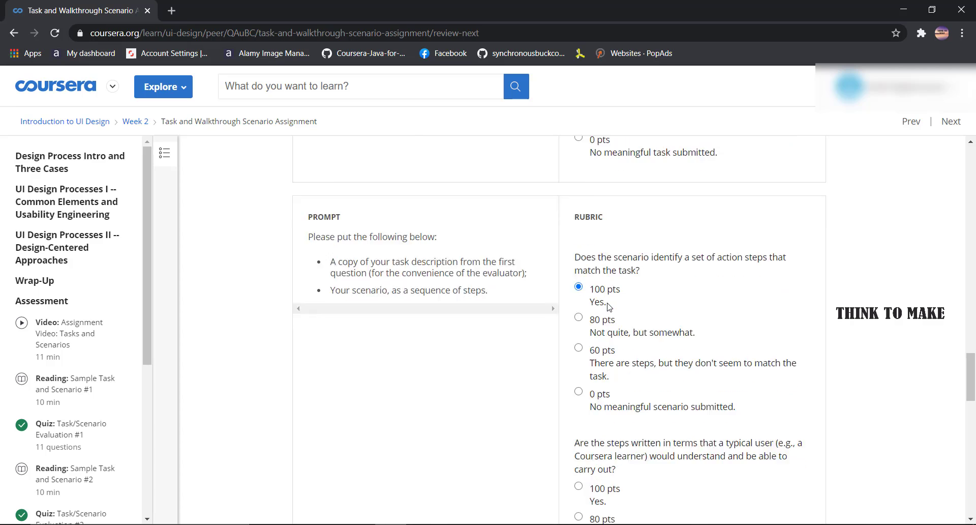
pyautogui.click(592, 402)
pyautogui.scroll(-4, 593, 401)
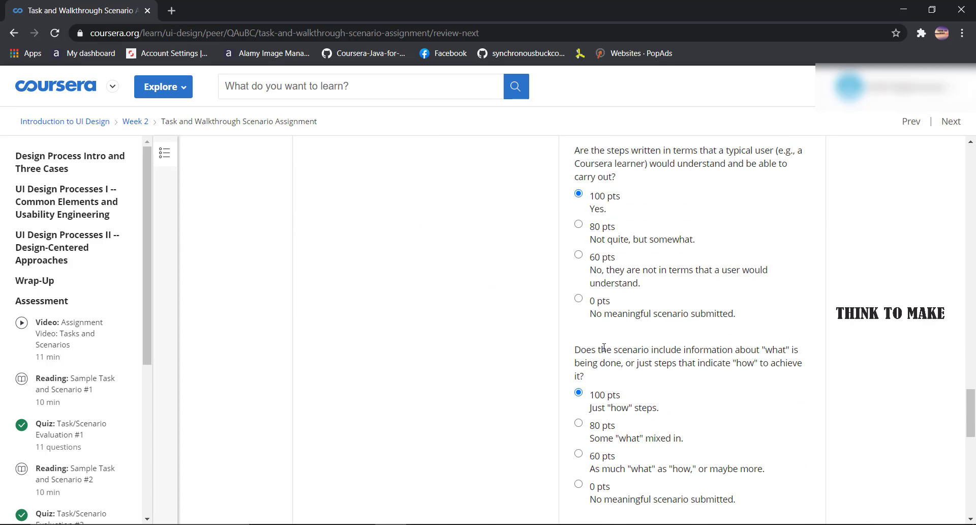
pyautogui.scroll(-4, 604, 348)
pyautogui.scroll(-3, 597, 351)
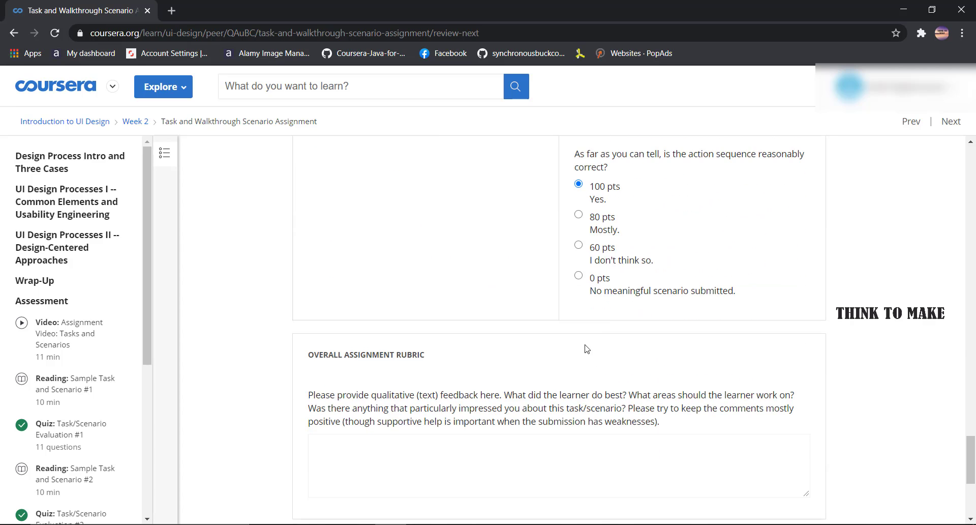
# - Fill in the qualitative feedback for submission "k" and submit the review
pyautogui.scroll(-4, 584, 348)
pyautogui.click(525, 336)
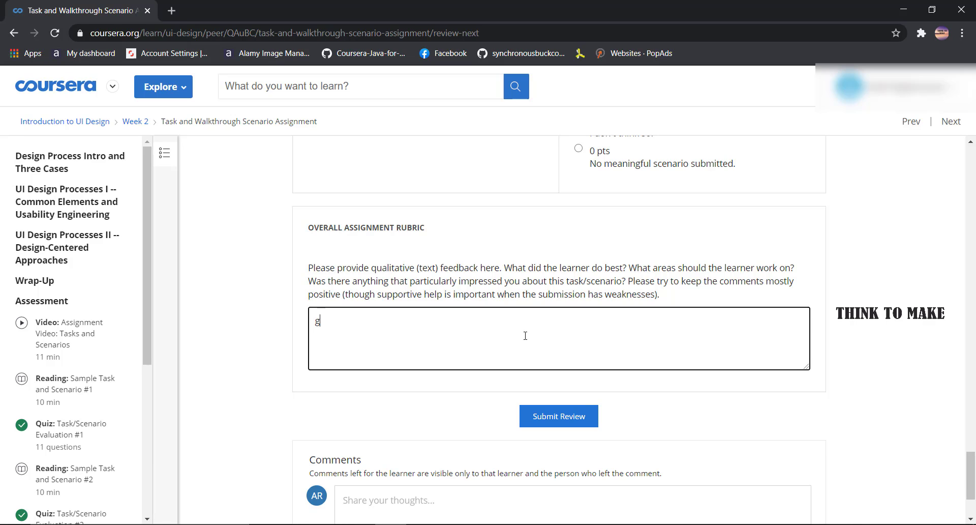
pyautogui.click(575, 414)
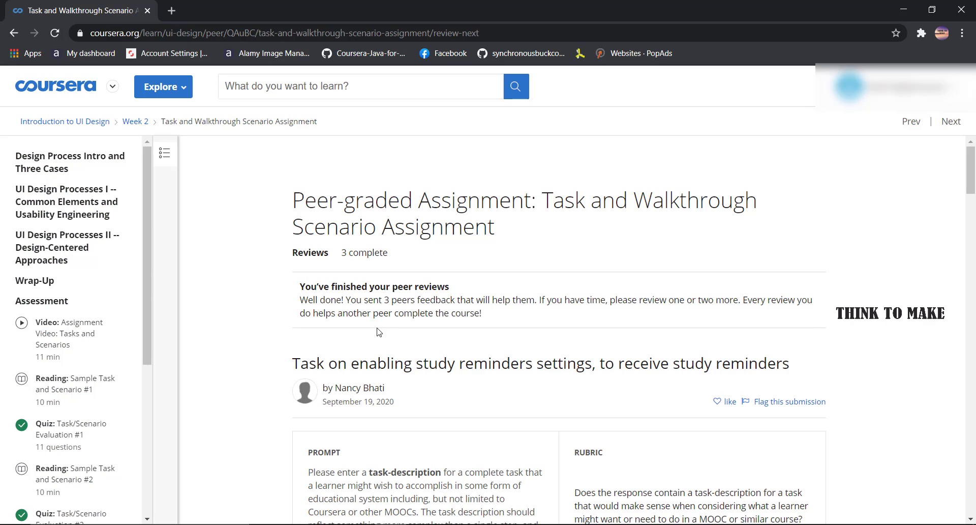
# - Return to the Introduction to UI Design overview and start Week 2's graded quiz "Intro to UI Design: UI Design Process"
pyautogui.click(65, 122)
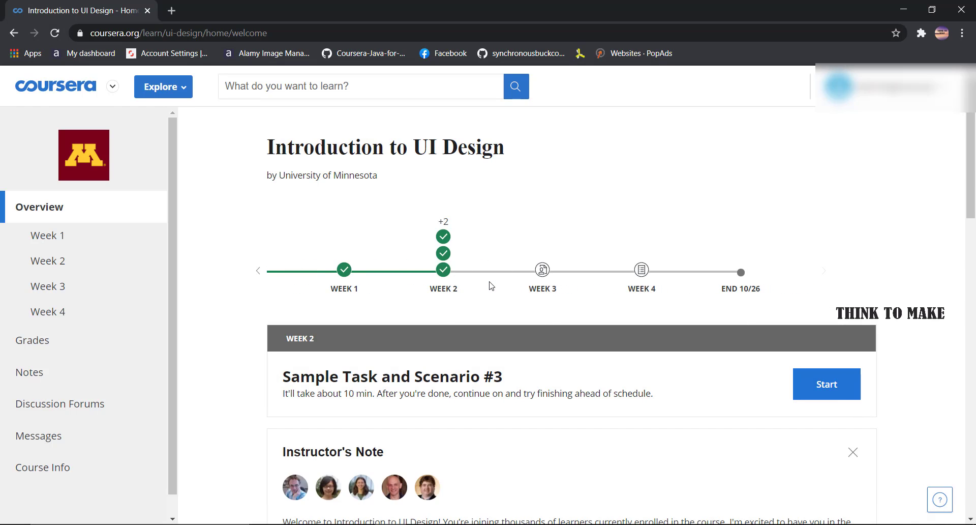
pyautogui.scroll(-4, 492, 286)
pyautogui.scroll(-7, 491, 285)
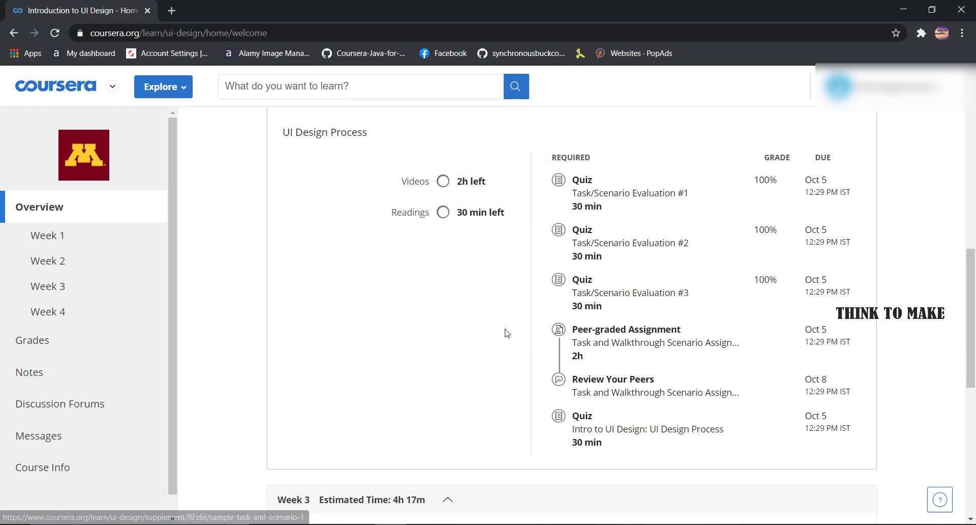
pyautogui.click(570, 430)
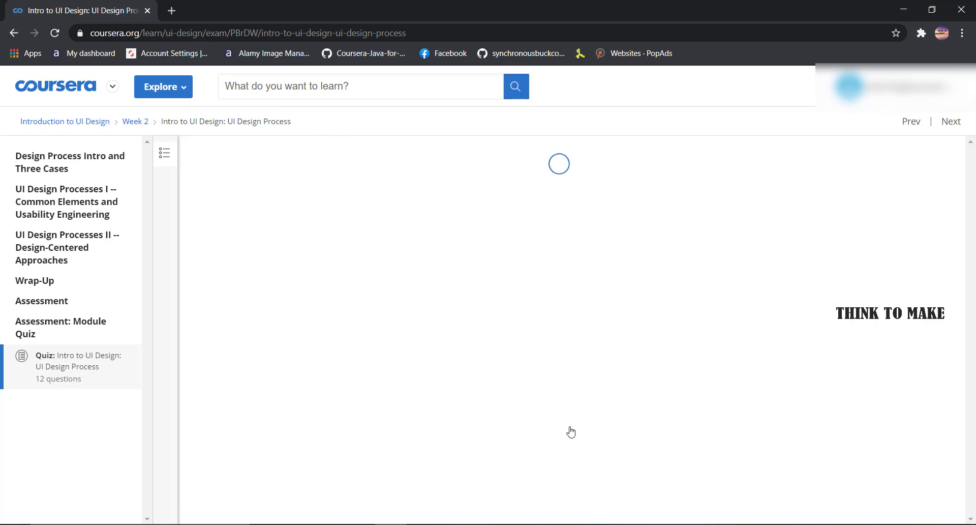
pyautogui.click(854, 319)
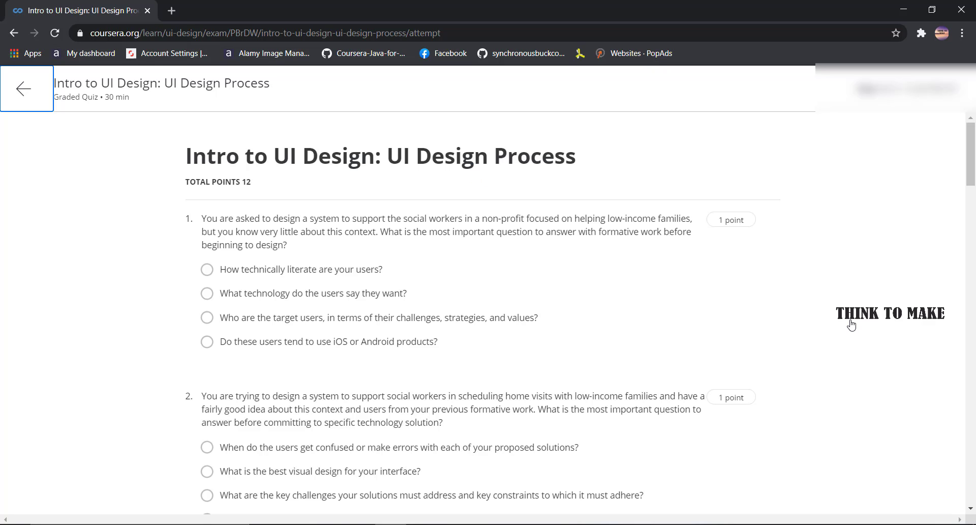
# - Answer question 1 with target users' challenges, strategies and values, and question 2 with key challenges to address and key constraints
pyautogui.click(315, 317)
pyautogui.scroll(-3, 233, 254)
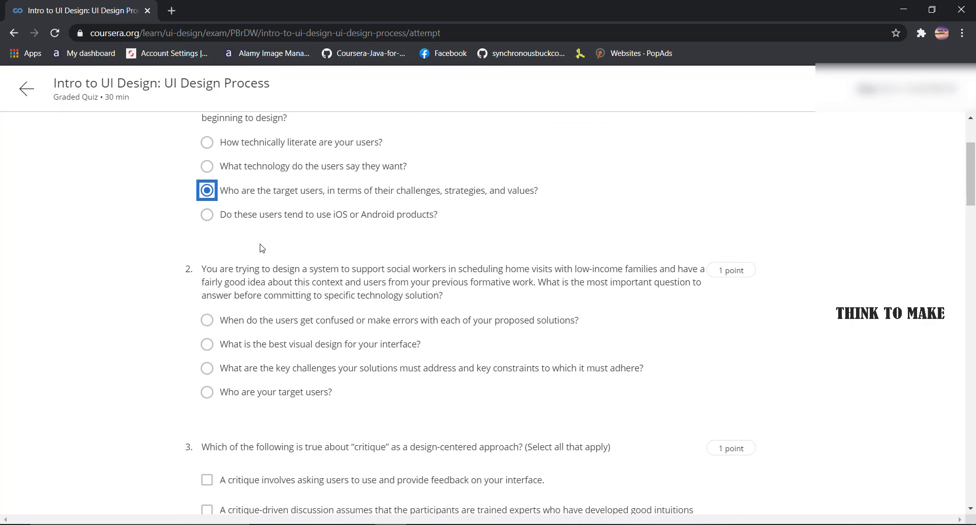
pyautogui.click(251, 371)
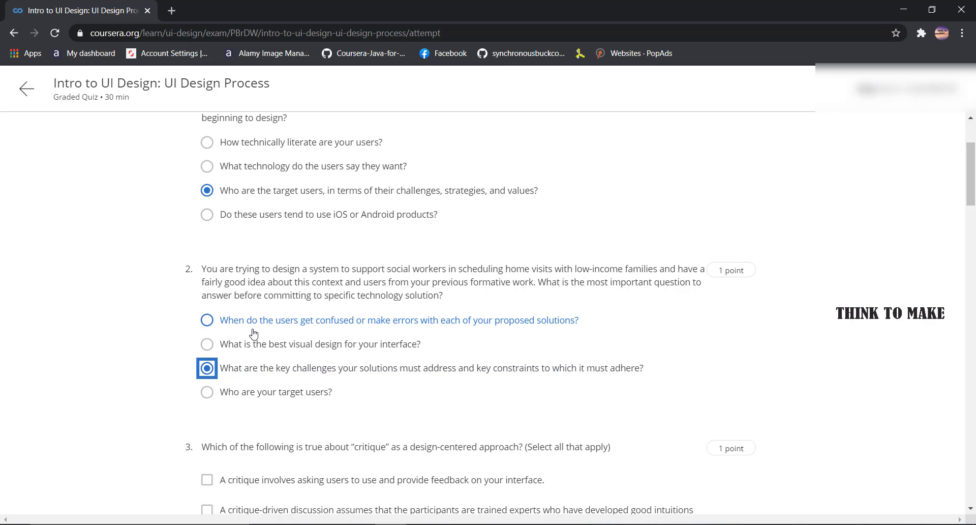
# - Select all four statements about "critique" as a design-centered approach in question 3
pyautogui.scroll(-4, 254, 333)
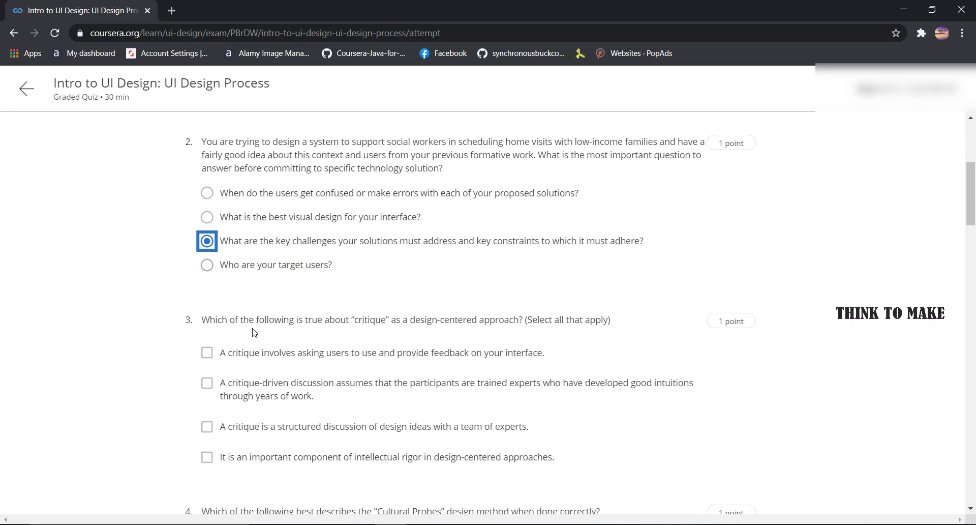
pyautogui.click(240, 304)
pyautogui.click(239, 330)
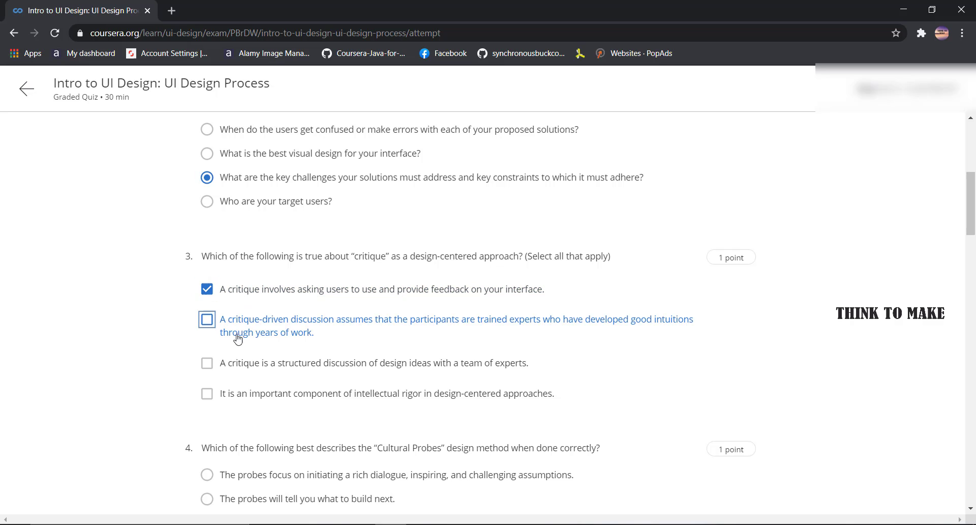
pyautogui.click(234, 370)
pyautogui.click(236, 394)
pyautogui.scroll(-1, 240, 321)
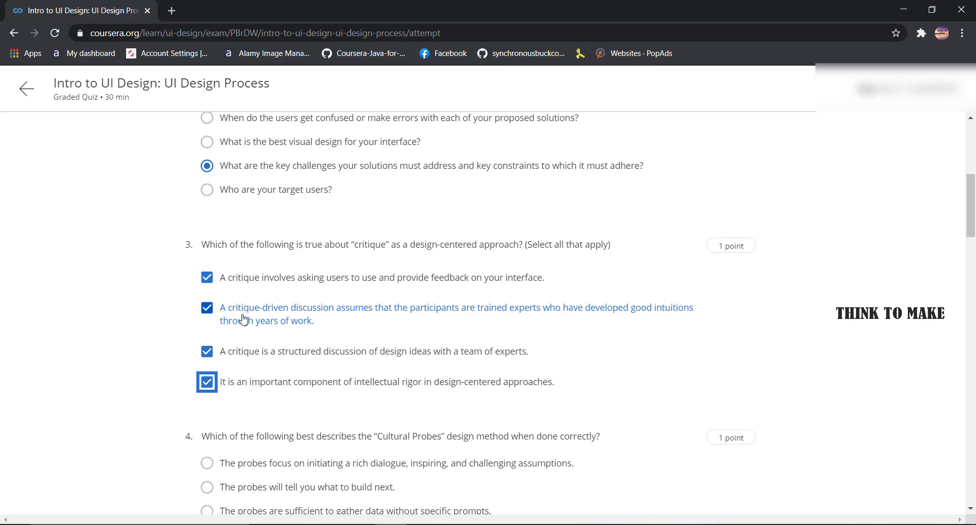
# - Answer question 4 with probes initiating a rich dialogue, inspiring, and challenging assumptions, and select all four Participatory Design statements in question 5
pyautogui.scroll(-2, 243, 319)
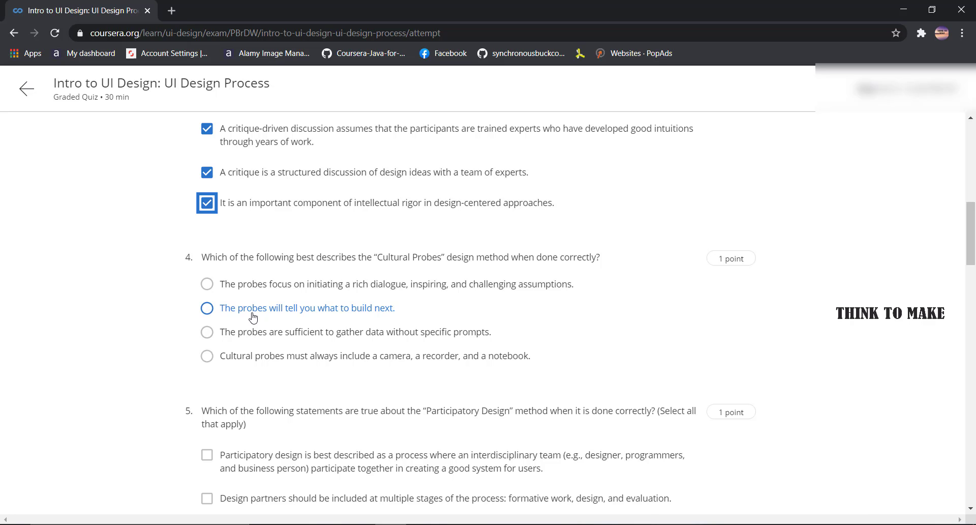
pyautogui.click(263, 285)
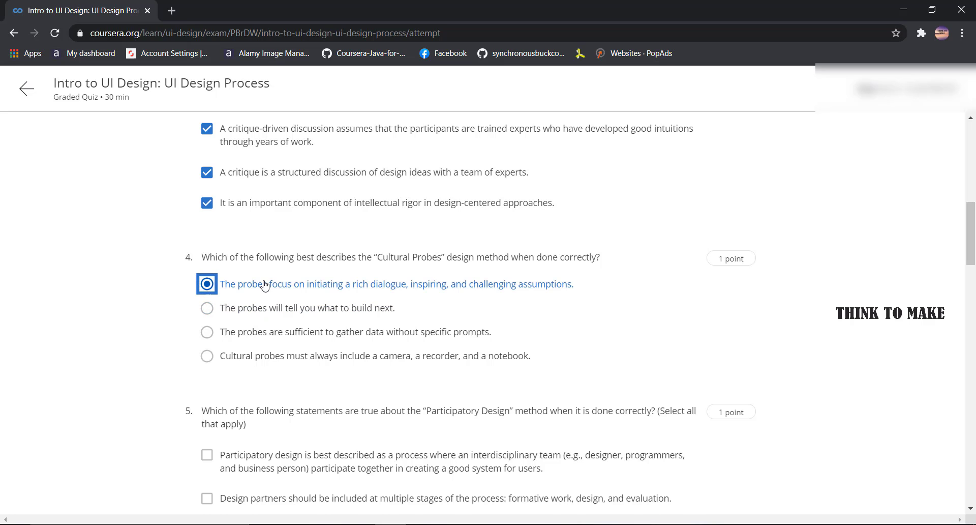
pyautogui.scroll(-2, 262, 285)
pyautogui.click(244, 340)
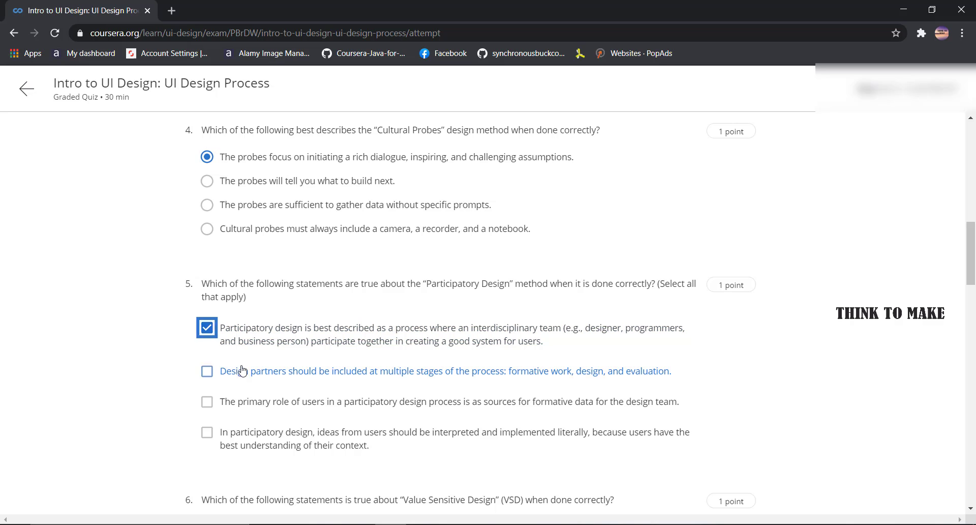
pyautogui.click(242, 371)
pyautogui.click(239, 402)
pyautogui.click(235, 437)
pyautogui.scroll(-1, 240, 345)
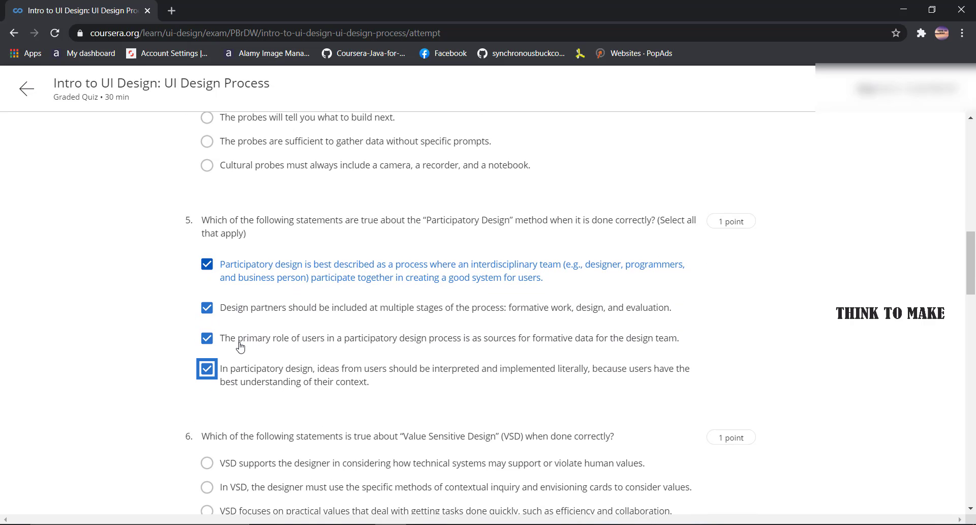
# - Answer question 6 with VSD considering support or violation of human values, and question 7 with the TCUID approach for a series of tasks
pyautogui.scroll(-2, 240, 345)
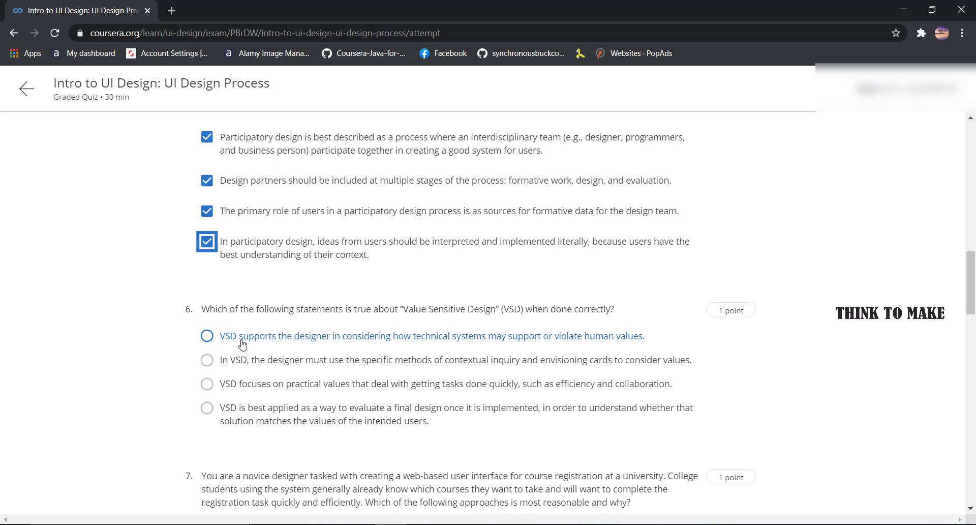
pyautogui.click(242, 344)
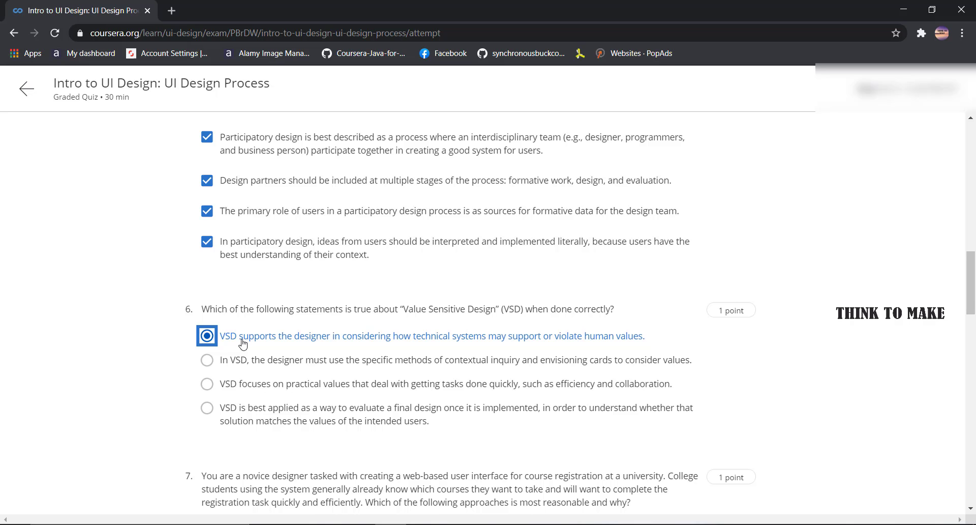
pyautogui.scroll(-1, 243, 344)
pyautogui.scroll(-2, 242, 344)
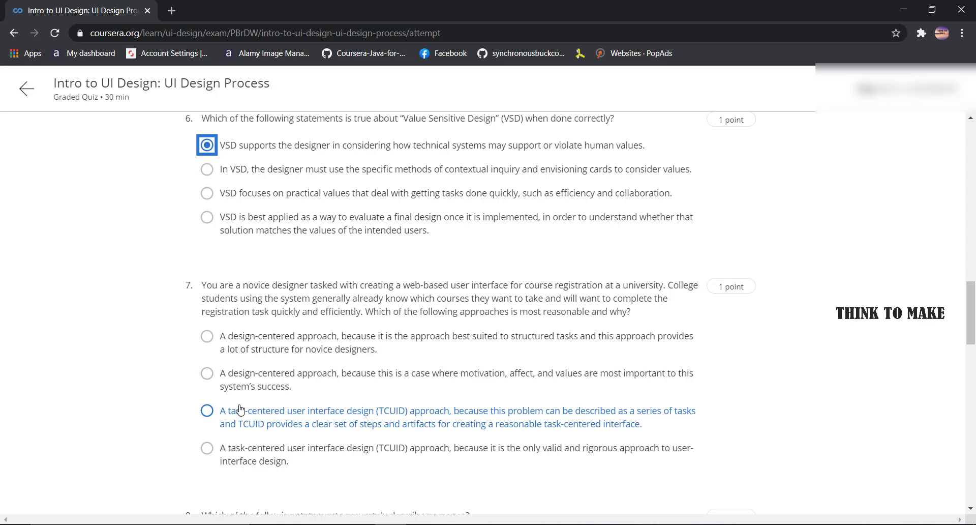
pyautogui.click(267, 415)
pyautogui.scroll(-2, 262, 370)
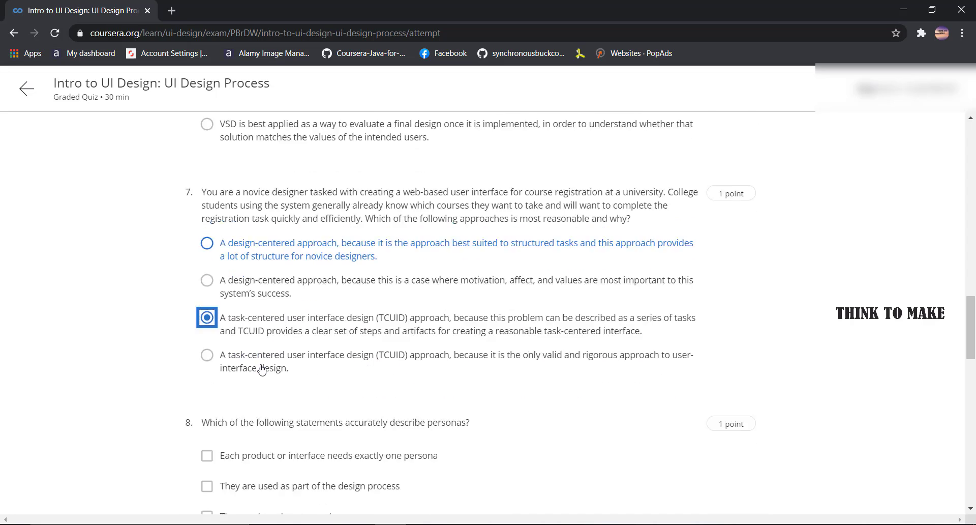
# - Select all four statements describing personas in question 8
pyautogui.scroll(-1, 262, 369)
pyautogui.scroll(-3, 262, 370)
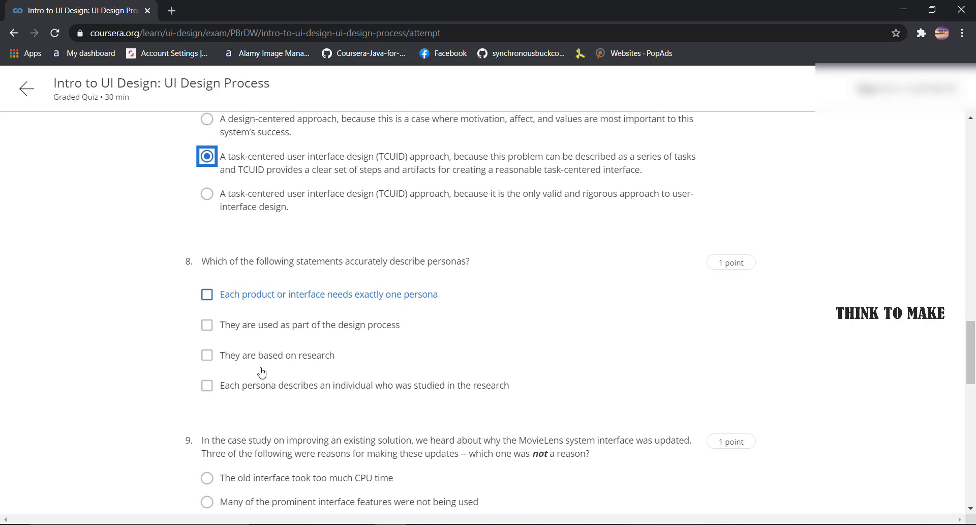
pyautogui.click(235, 294)
pyautogui.click(232, 324)
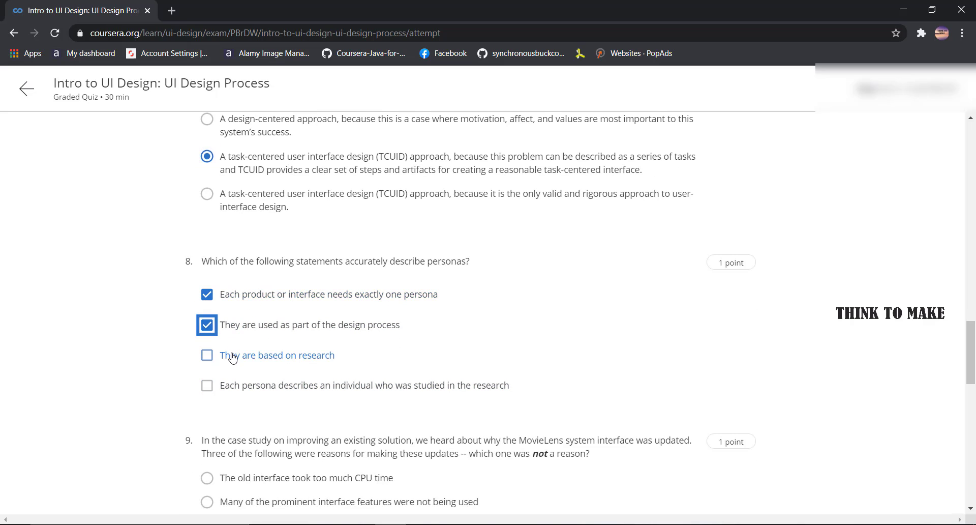
pyautogui.click(231, 354)
pyautogui.click(228, 385)
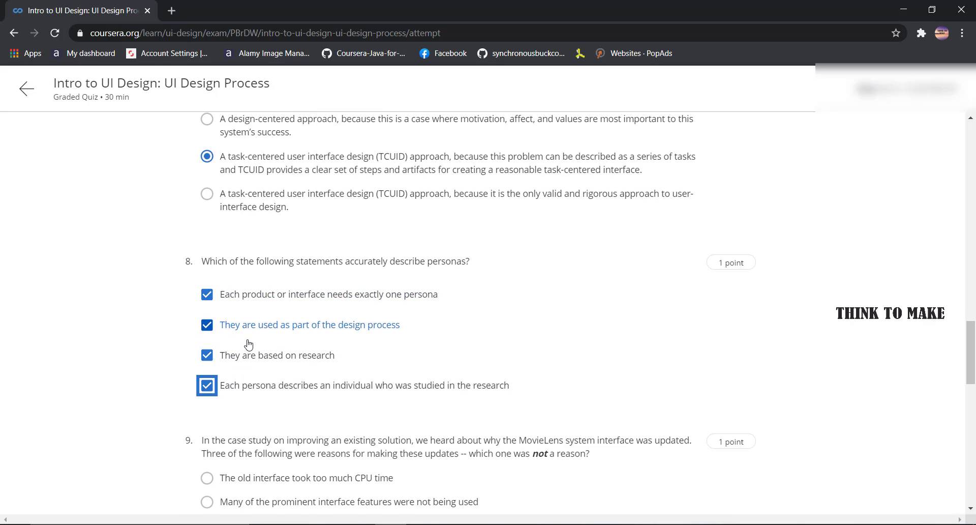
# - Answer question 9 with "The old interface took too much CPU time" and question 10 with "Formal Specification"
pyautogui.scroll(-3, 249, 345)
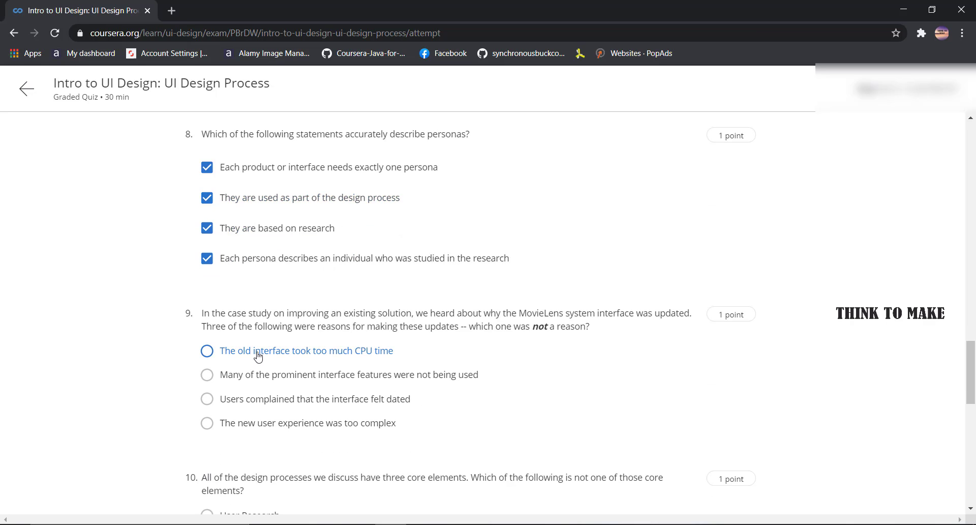
pyautogui.click(258, 356)
pyautogui.scroll(-3, 262, 346)
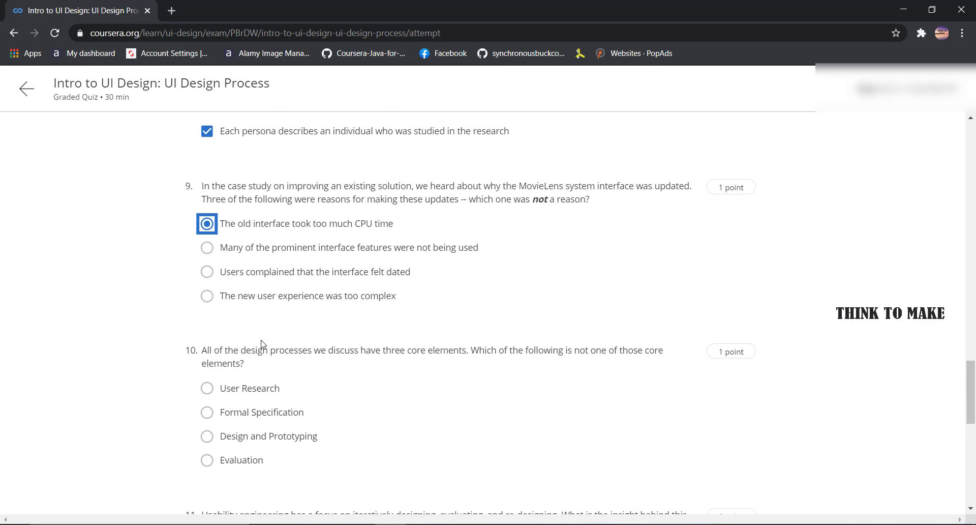
pyautogui.scroll(-1, 262, 345)
pyautogui.click(246, 349)
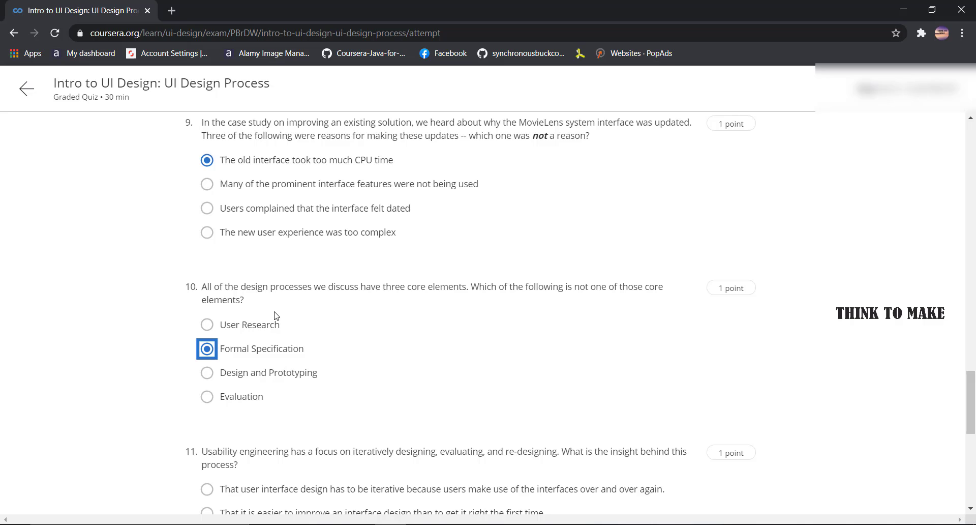
# - Answer question 11 with "That it is easier to improve an interface design than to get it right the first time"
pyautogui.scroll(-3, 270, 322)
pyautogui.click(264, 328)
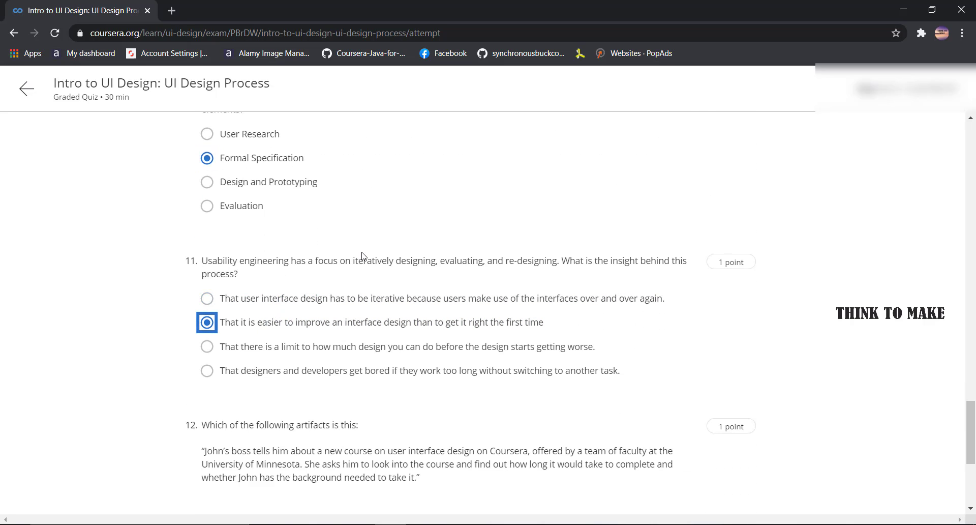
pyautogui.scroll(-5, 315, 277)
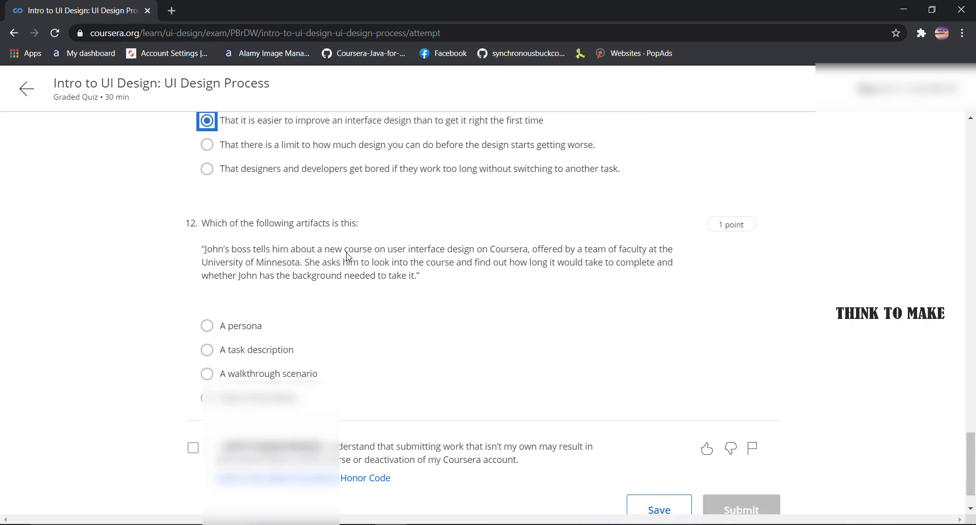
# - Answer question 12 with "A task description" and submit the quiz with the honor code accepted
pyautogui.click(207, 298)
pyautogui.click(193, 395)
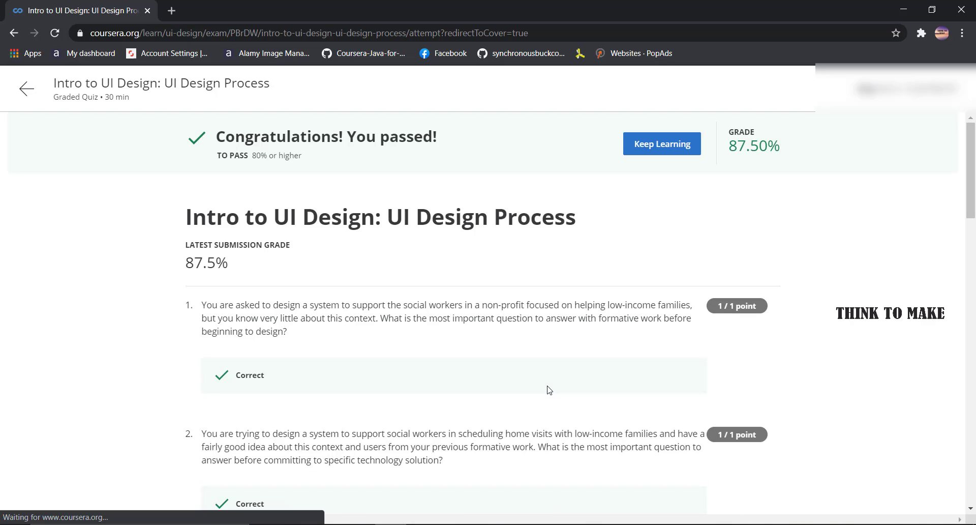
pyautogui.click(647, 150)
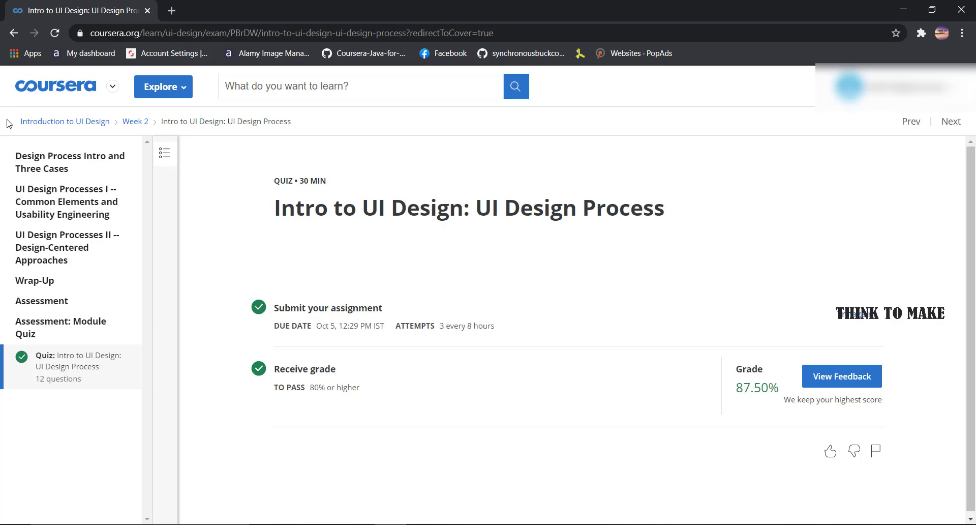
# - Open the submission form of Week 3's peer-graded Interface Critique assignment from the course overview
pyautogui.click(55, 121)
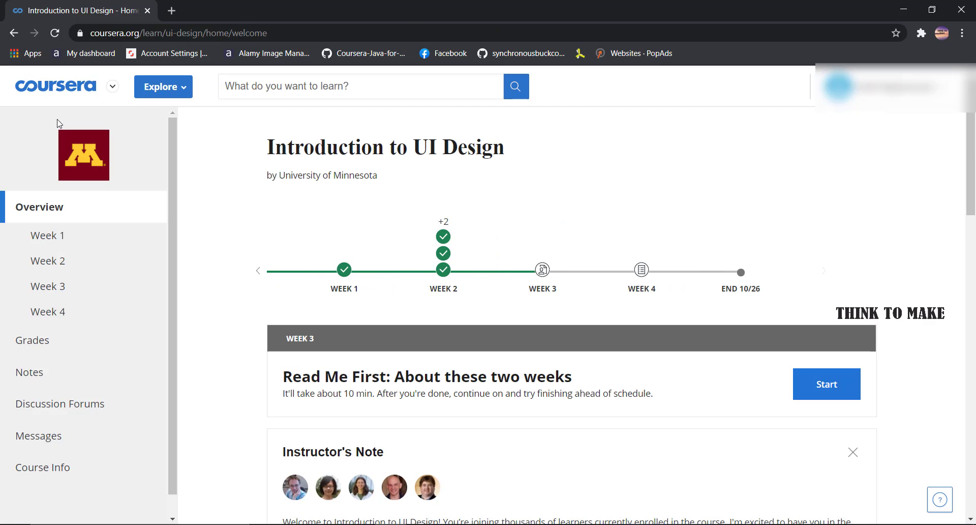
pyautogui.scroll(-3, 510, 203)
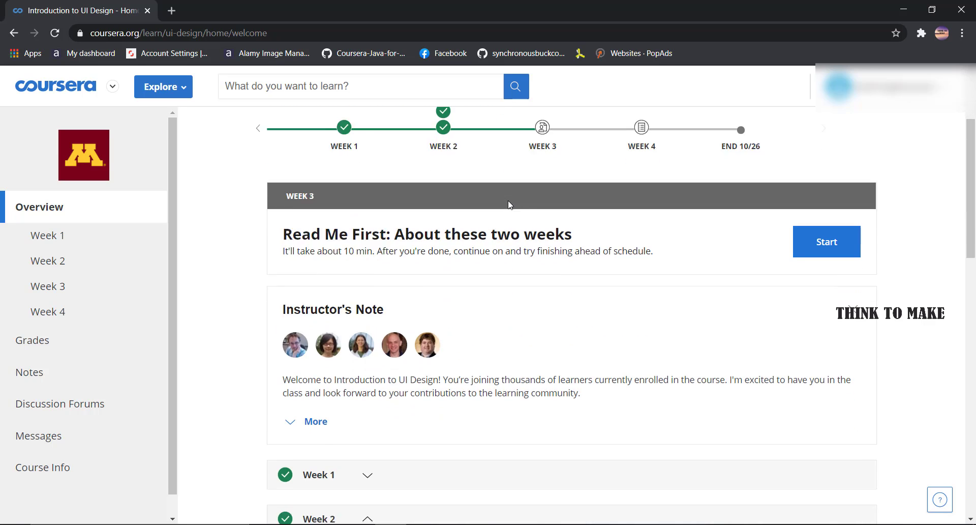
pyautogui.scroll(-12, 510, 203)
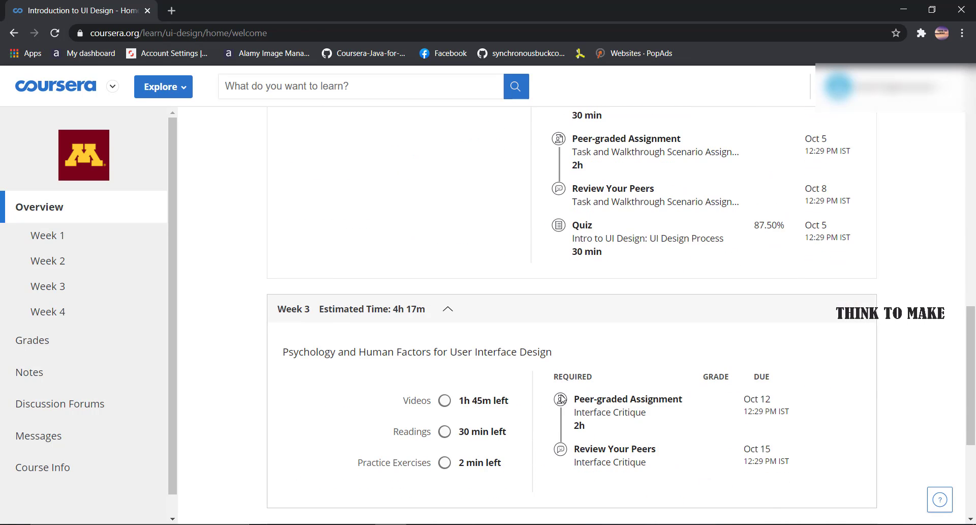
pyautogui.click(584, 413)
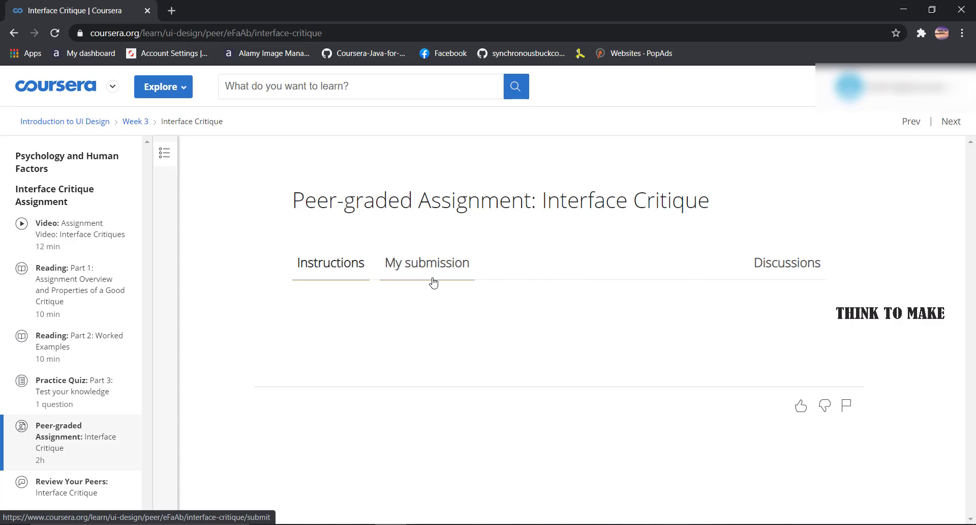
pyautogui.click(427, 403)
# - Copy "Interface Critique" from the assignment heading into the project title
pyautogui.scroll(-3, 420, 296)
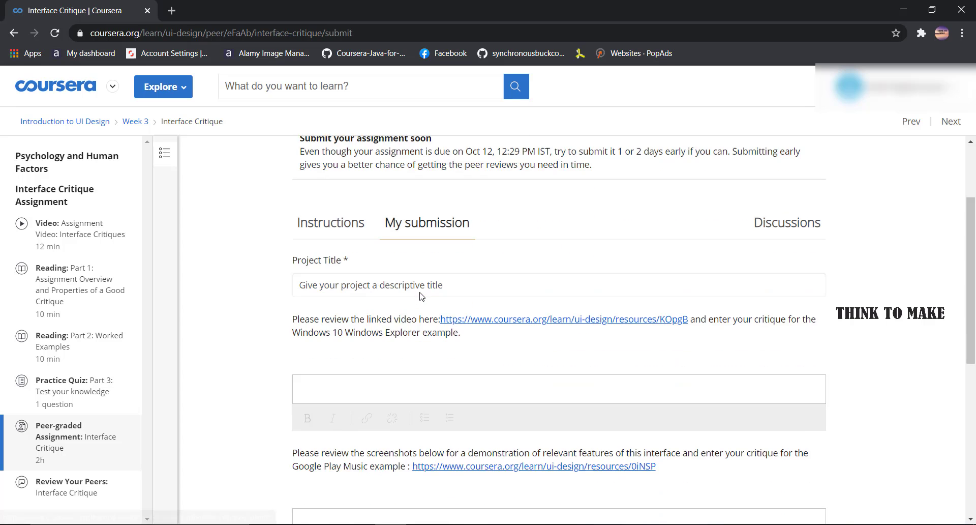
pyautogui.scroll(2, 432, 283)
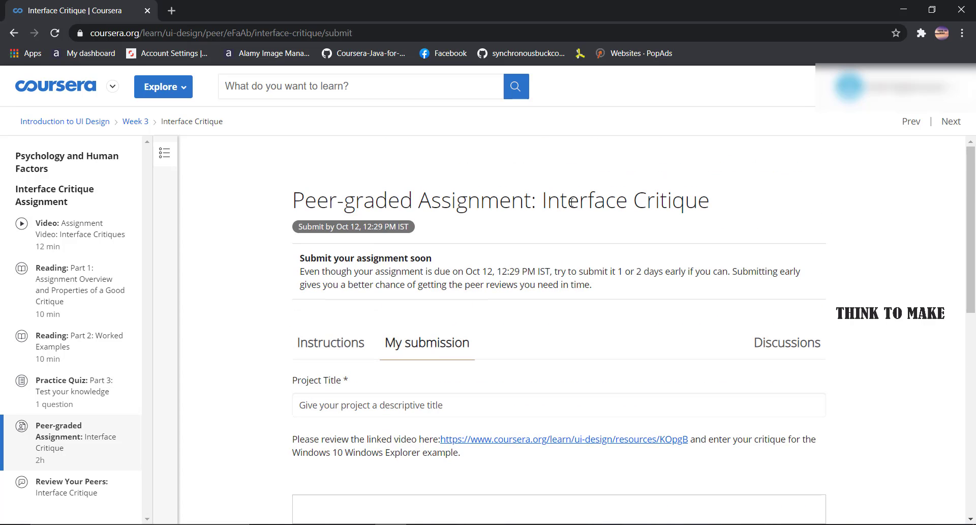
pyautogui.moveTo(537, 200); pyautogui.dragTo(710, 201)
pyautogui.rightClick(675, 211)
pyautogui.click(684, 213)
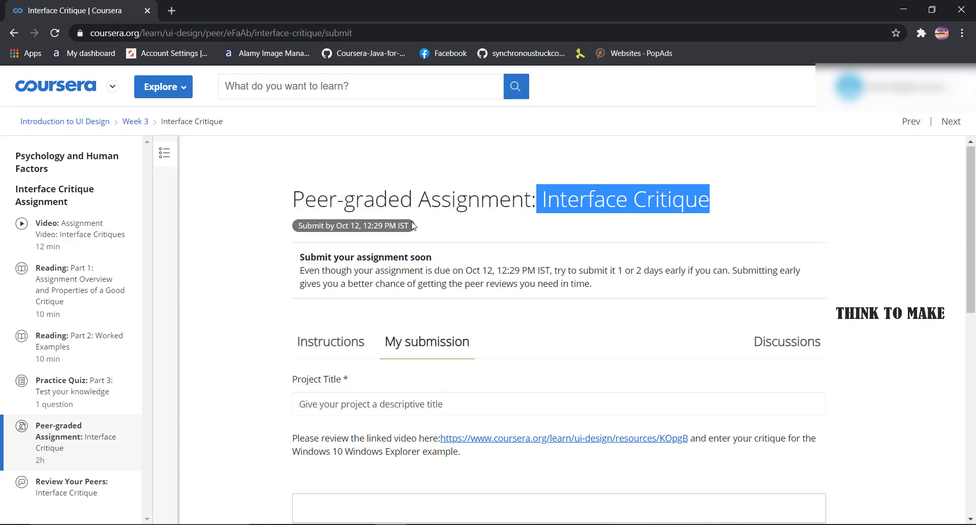
pyautogui.scroll(-2, 317, 297)
pyautogui.rightClick(320, 283)
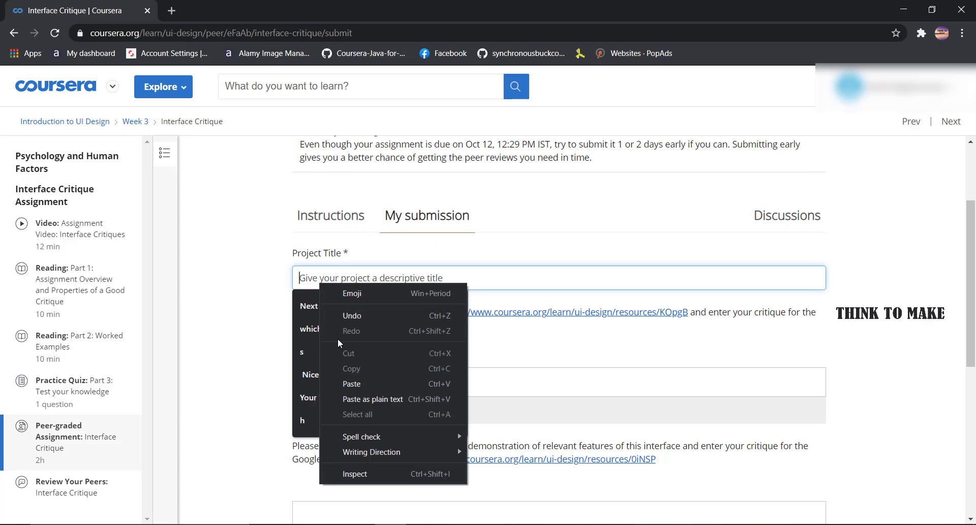
pyautogui.click(341, 383)
pyautogui.click(334, 380)
# - Copy the Week 3 notes on the ribbon bar, folder feedback and icon visibility from Notepad into the Windows Explorer critique
pyautogui.hotkey('alt', 'Tab')
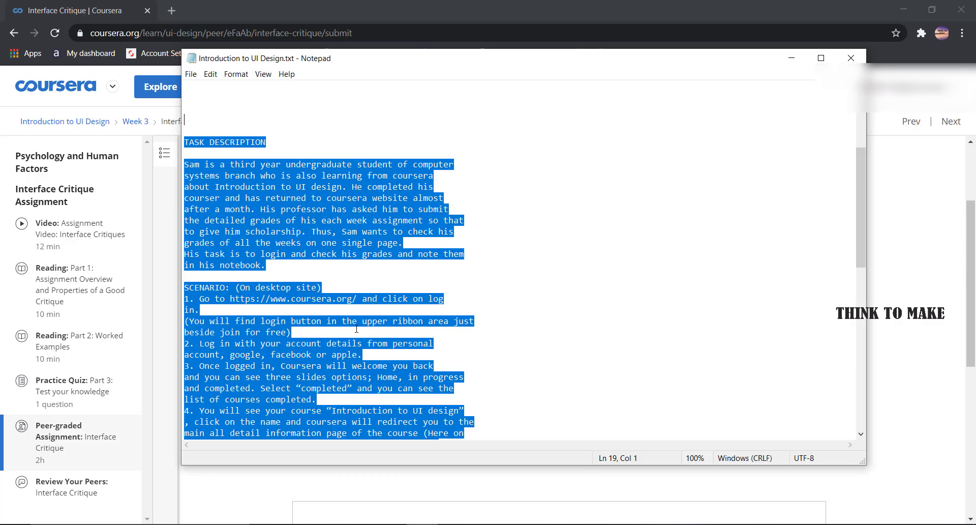
pyautogui.scroll(-6, 345, 319)
pyautogui.moveTo(439, 344); pyautogui.dragTo(194, 299)
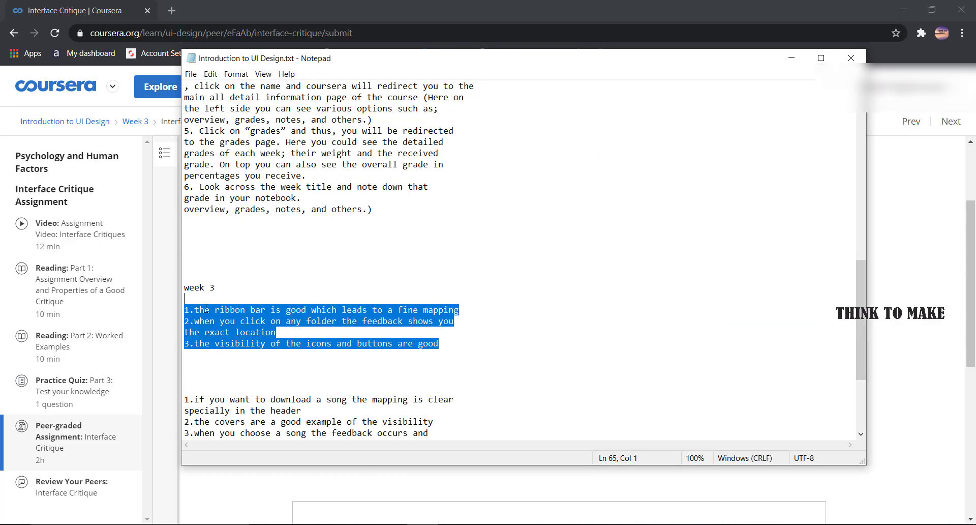
pyautogui.rightClick(205, 309)
pyautogui.click(218, 332)
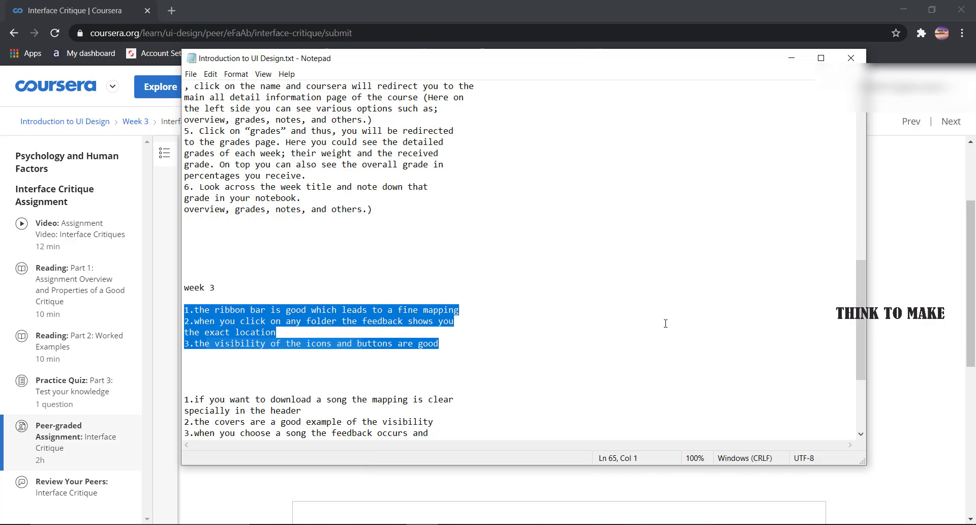
pyautogui.click(895, 348)
pyautogui.click(364, 374)
pyautogui.rightClick(355, 375)
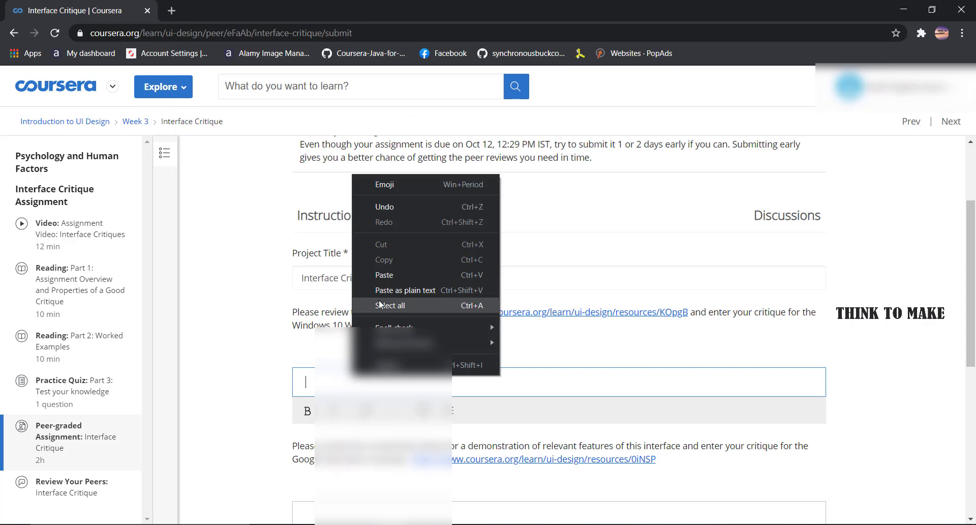
pyautogui.click(384, 274)
# - Copy the Notepad notes on song download mapping, covers and song feedback into the Google Play Music critique
pyautogui.scroll(-4, 559, 331)
pyautogui.click(306, 338)
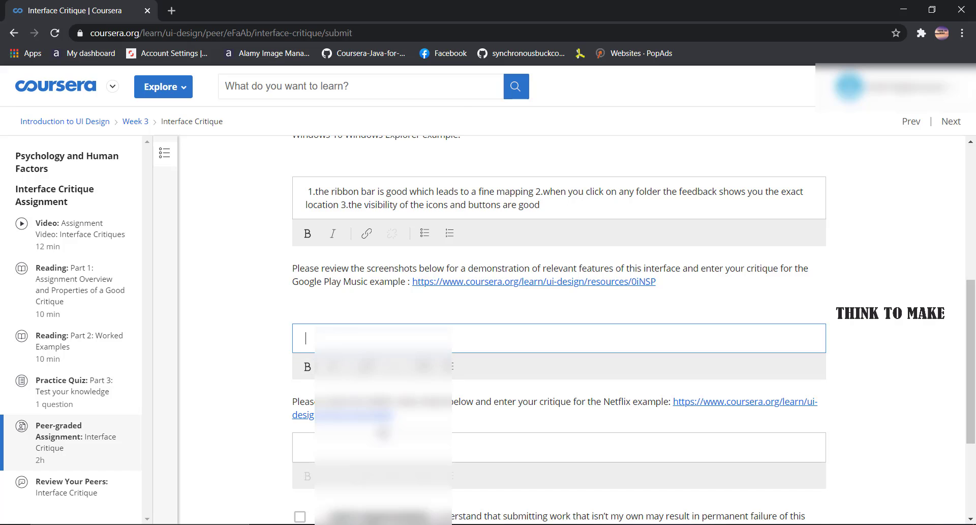
pyautogui.hotkey('alt', 'Tab')
pyautogui.scroll(-4, 287, 323)
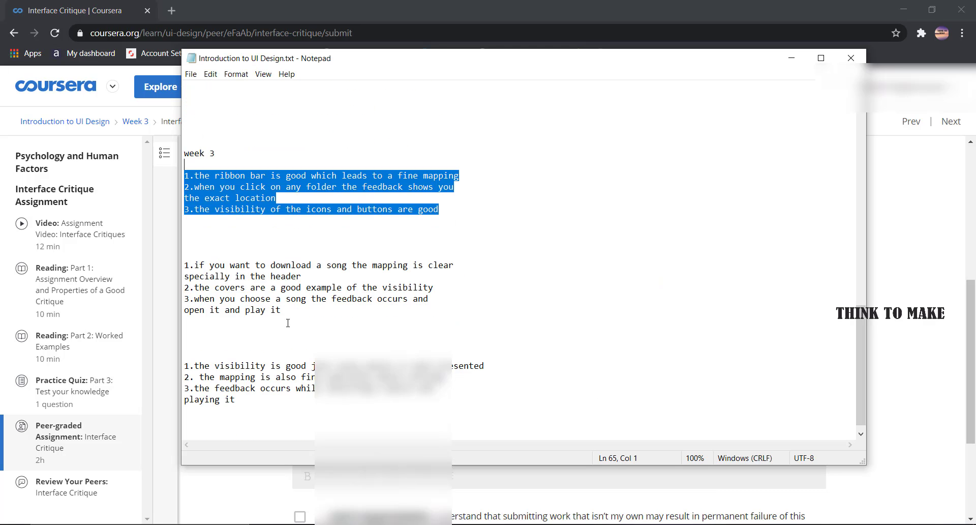
pyautogui.moveTo(288, 322); pyautogui.dragTo(191, 255)
pyautogui.rightClick(196, 264)
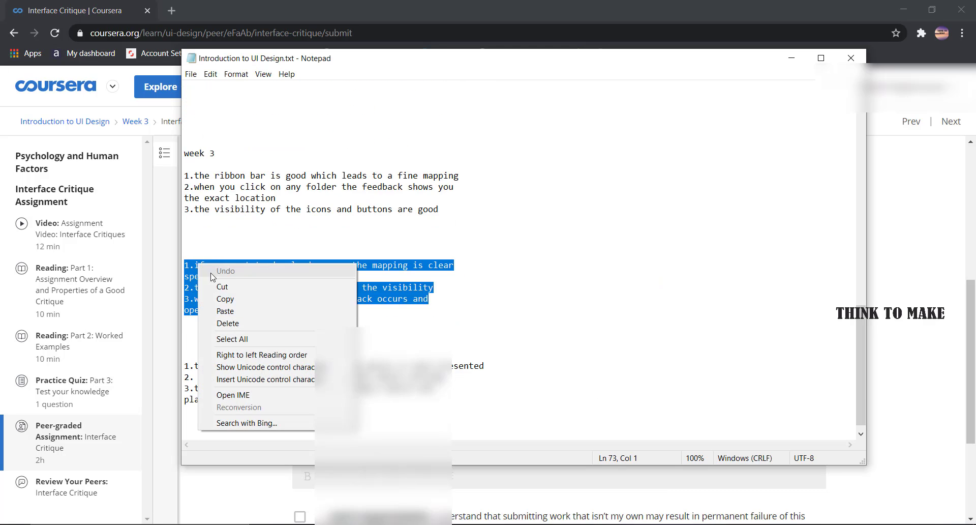
pyautogui.click(219, 299)
pyautogui.hotkey('alt', 'Tab')
pyautogui.scroll(-1, 649, 287)
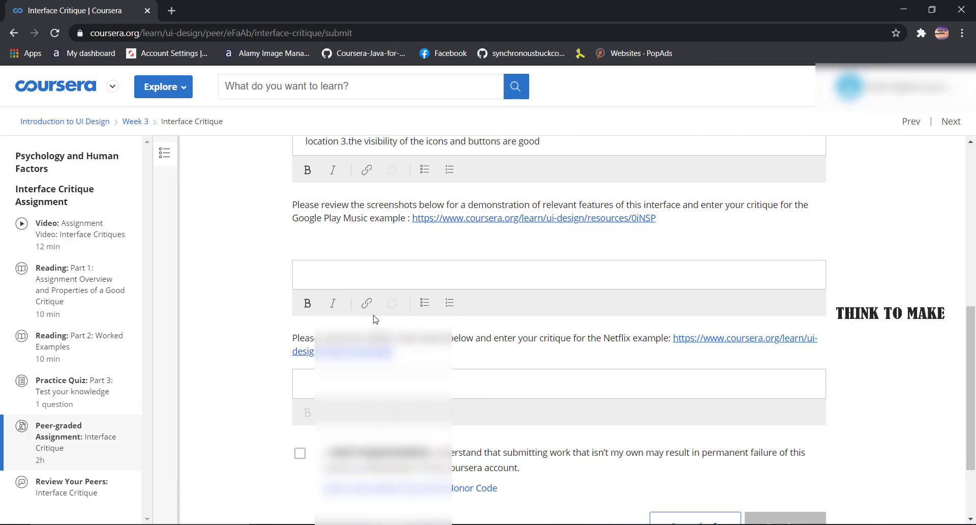
pyautogui.click(330, 277)
pyautogui.rightClick(336, 277)
pyautogui.click(387, 377)
# - Copy the Notepad notes on movie visibility, sorting and playback feedback into the Netflix critique
pyautogui.scroll(-2, 342, 305)
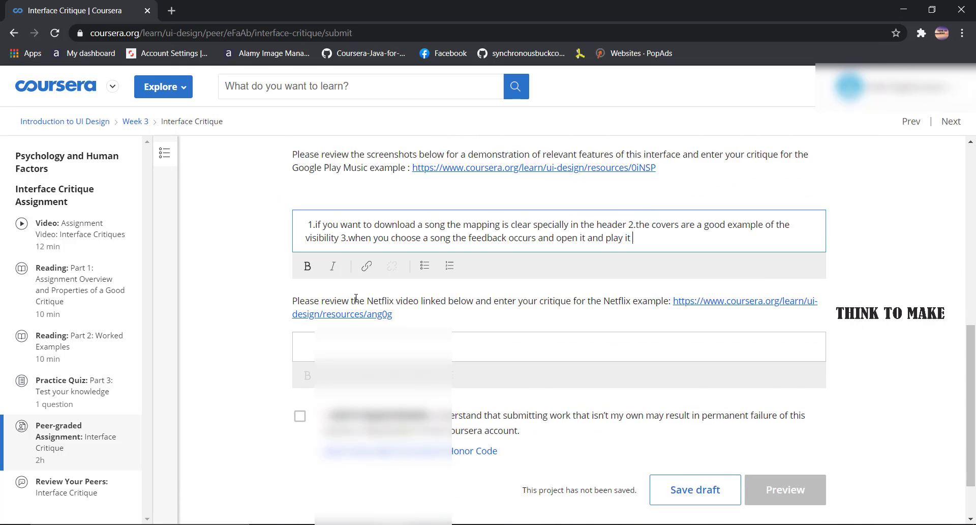
pyautogui.click(343, 277)
pyautogui.hotkey('alt', 'Tab')
pyautogui.scroll(-1, 309, 260)
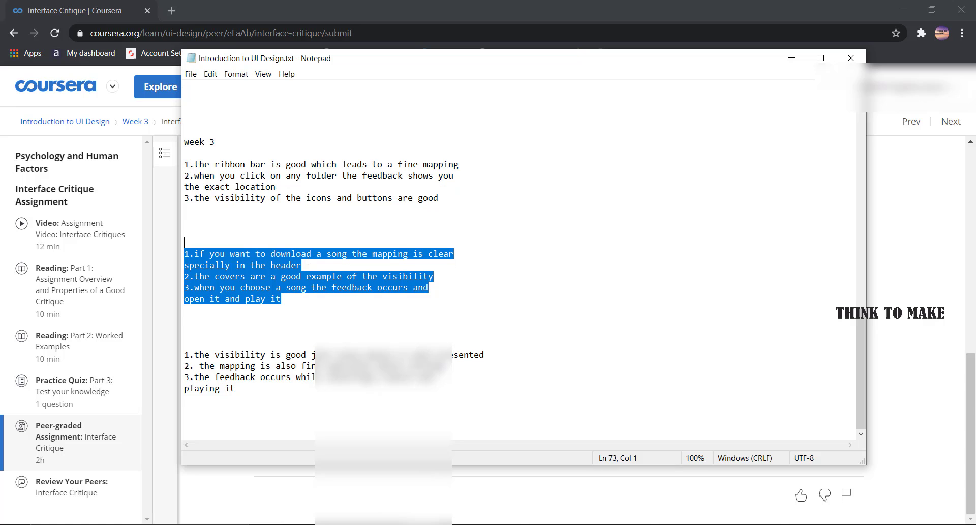
pyautogui.moveTo(250, 401); pyautogui.dragTo(189, 347)
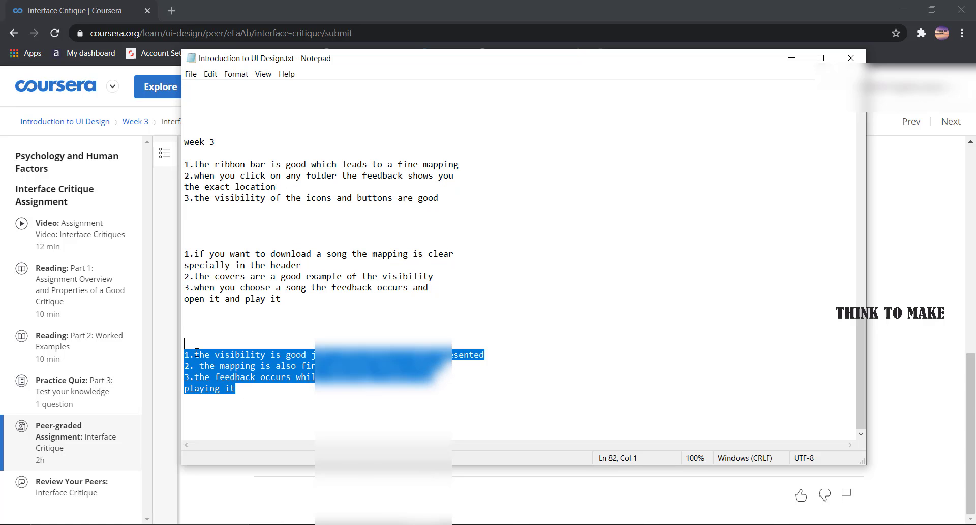
pyautogui.rightClick(197, 353)
pyautogui.click(231, 386)
pyautogui.hotkey('alt', 'Tab')
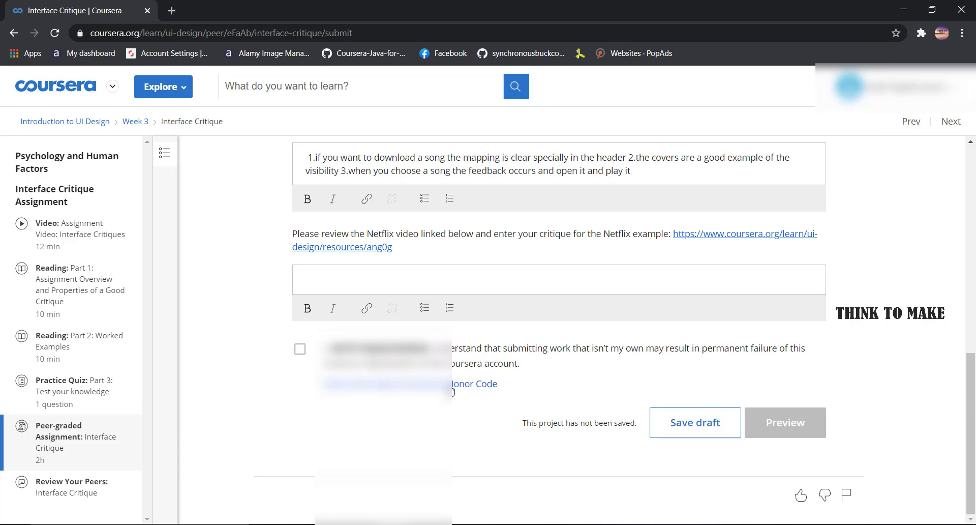
pyautogui.click(338, 283)
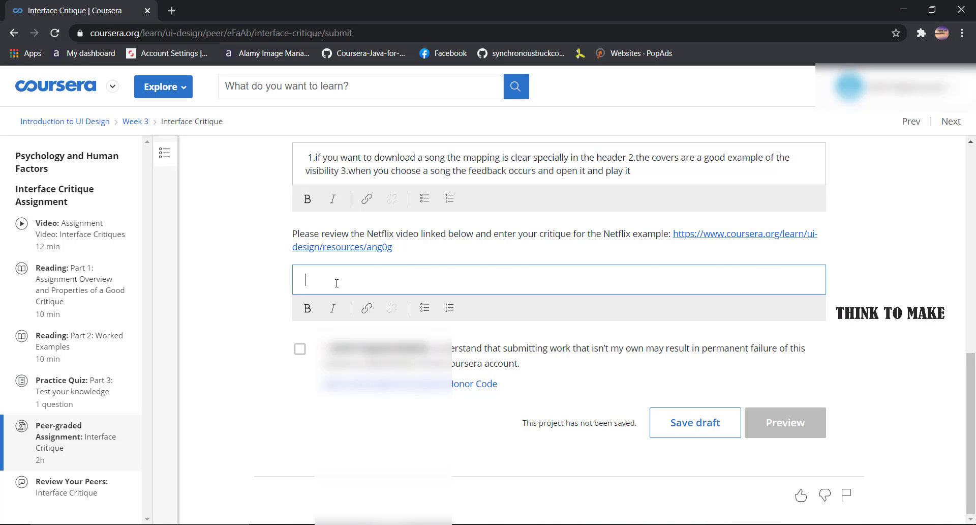
pyautogui.hotkey('ctrl', 'v')
# - Accept the honor code, then preview and submit the Interface Critique assignment
pyautogui.click(300, 362)
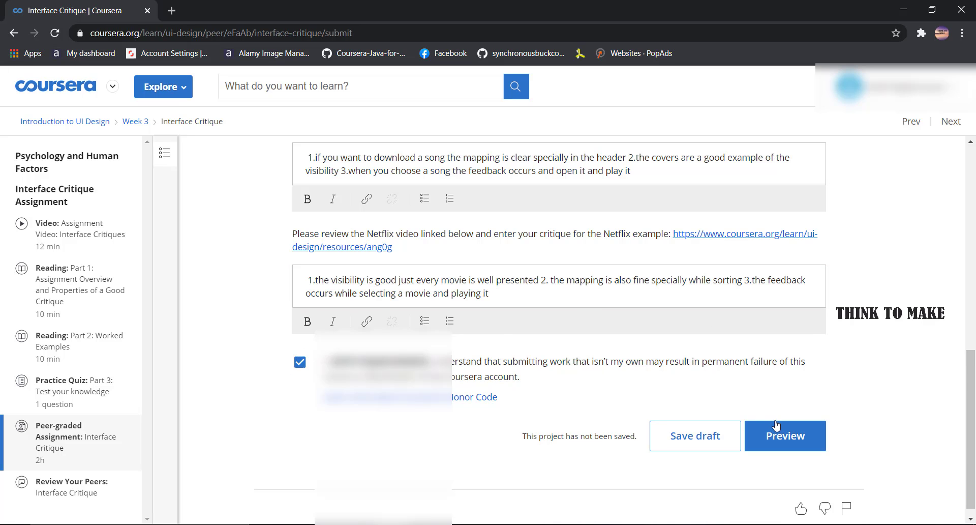
pyautogui.click(776, 424)
pyautogui.press('Return')
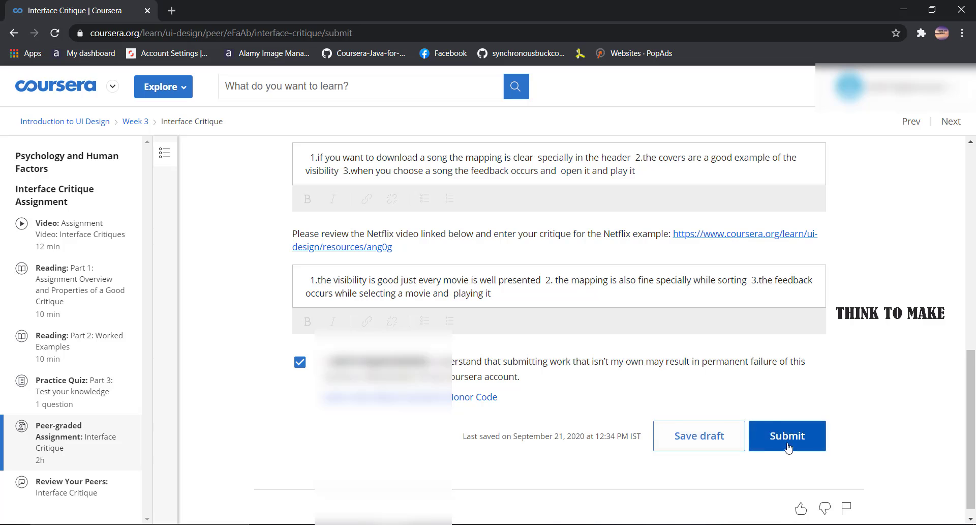
pyautogui.click(793, 436)
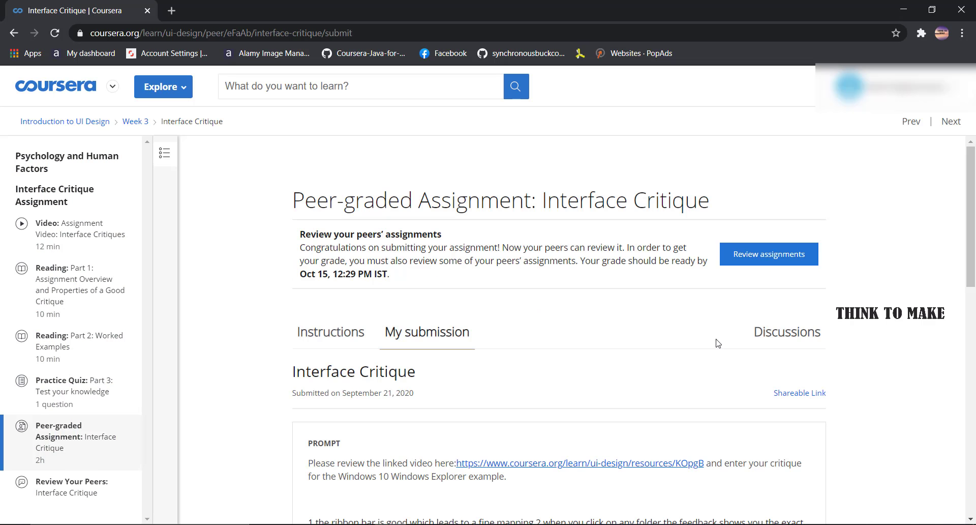
# - Start the peer reviews for Interface Critique and open the first peer's submission
pyautogui.click(743, 259)
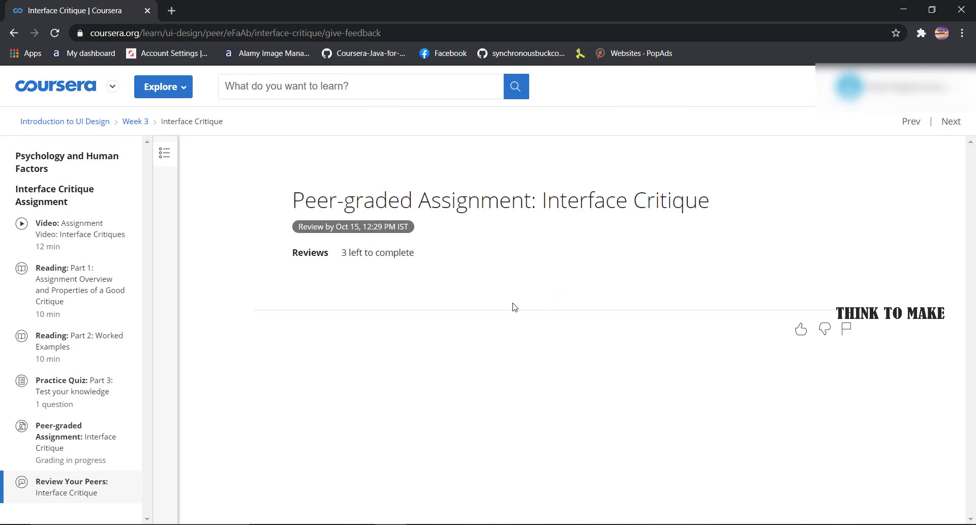
pyautogui.click(351, 441)
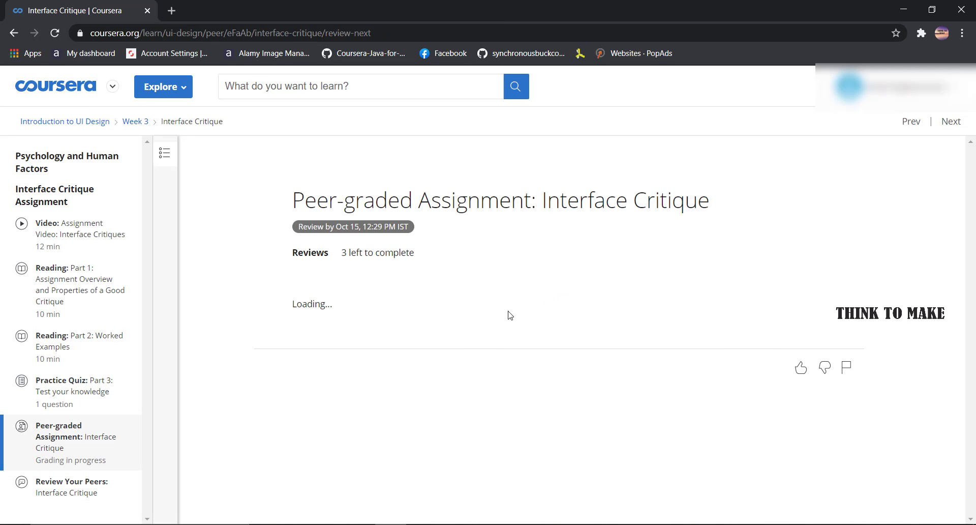
pyautogui.scroll(-3, 529, 318)
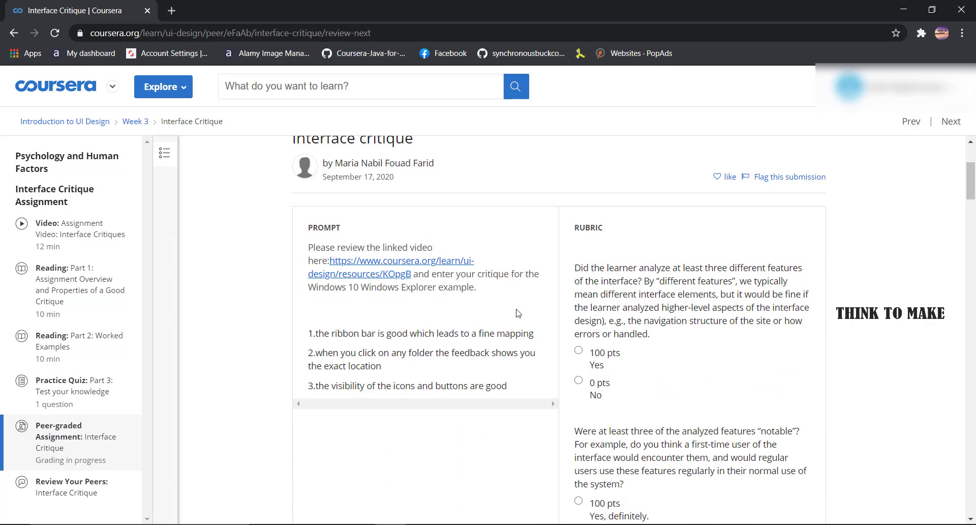
# - Rate the peer's Windows Explorer critique 100 pts on the rubric questions, including features, notability and length
pyautogui.click(585, 332)
pyautogui.scroll(-1, 585, 334)
pyautogui.scroll(-3, 585, 334)
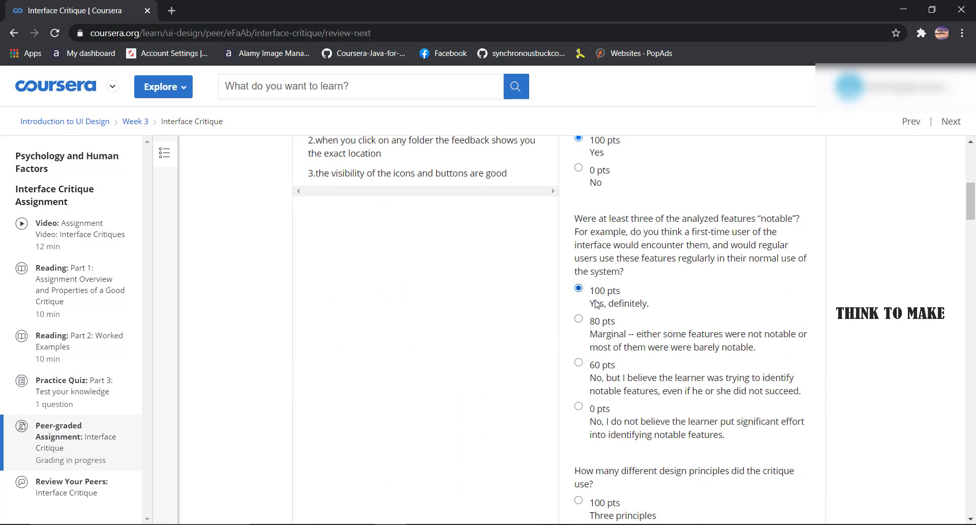
pyautogui.scroll(-5, 597, 303)
pyautogui.click(598, 258)
pyautogui.scroll(-3, 604, 282)
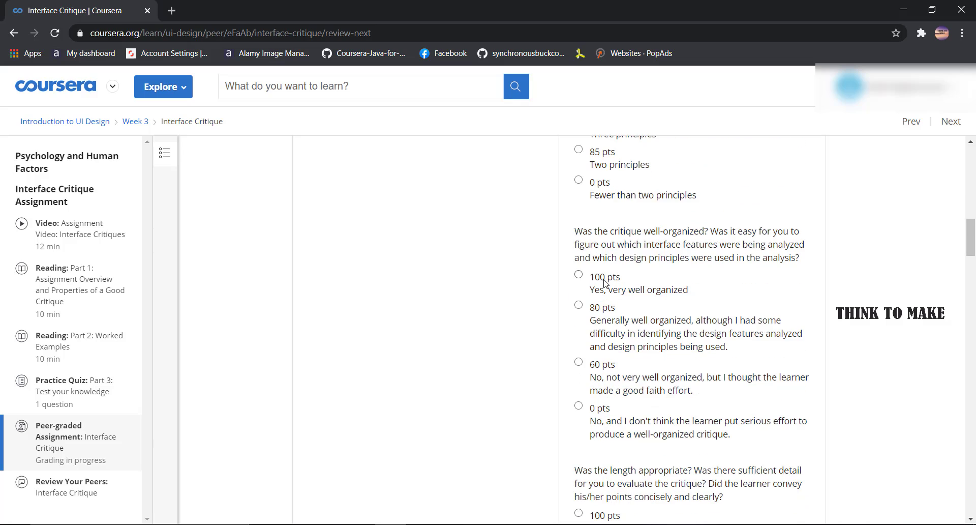
pyautogui.scroll(-5, 605, 283)
pyautogui.click(605, 283)
pyautogui.scroll(-6, 605, 284)
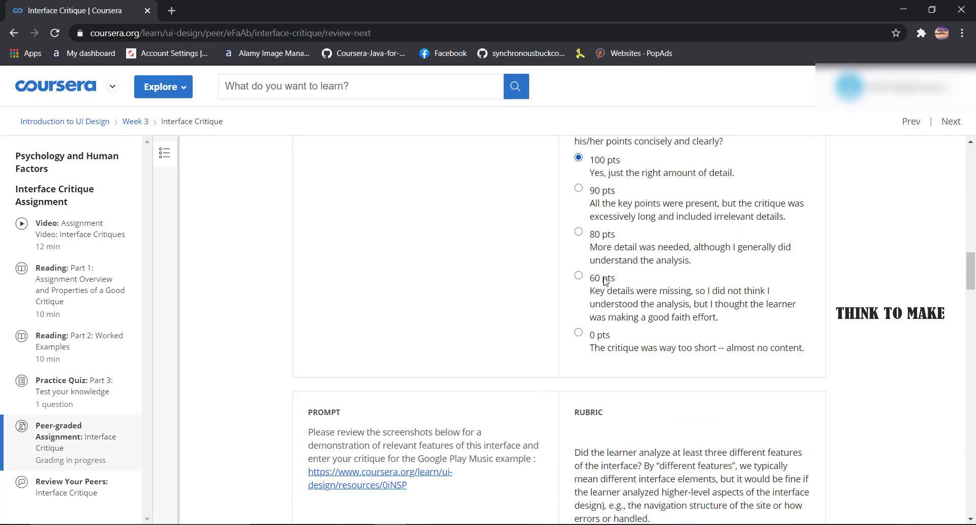
# - Rate the first peer's Google Play Music critique 100 pts on features, notability, design principles, organization and length
pyautogui.scroll(-2, 605, 282)
pyautogui.click(601, 317)
pyautogui.scroll(-4, 600, 316)
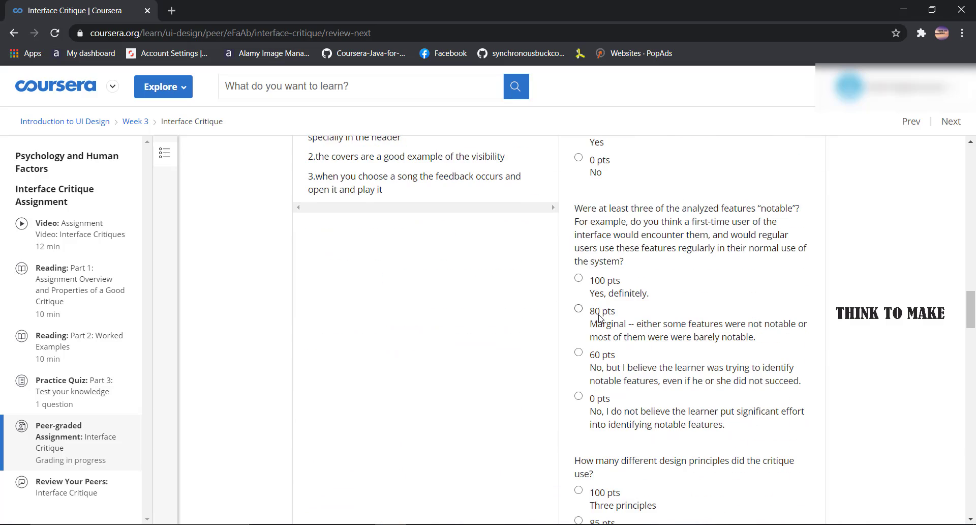
pyautogui.scroll(-5, 598, 298)
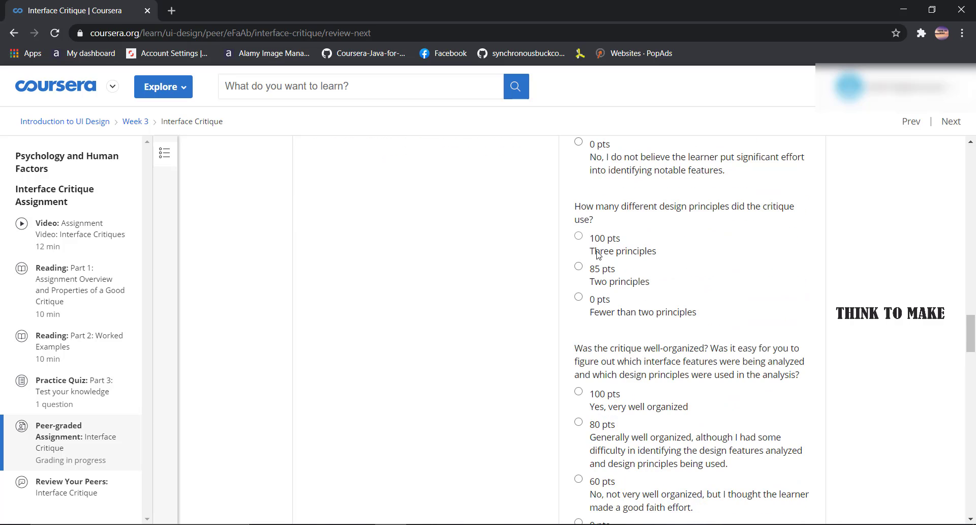
pyautogui.click(598, 254)
pyautogui.scroll(-3, 599, 254)
pyautogui.click(601, 274)
pyautogui.scroll(-5, 601, 277)
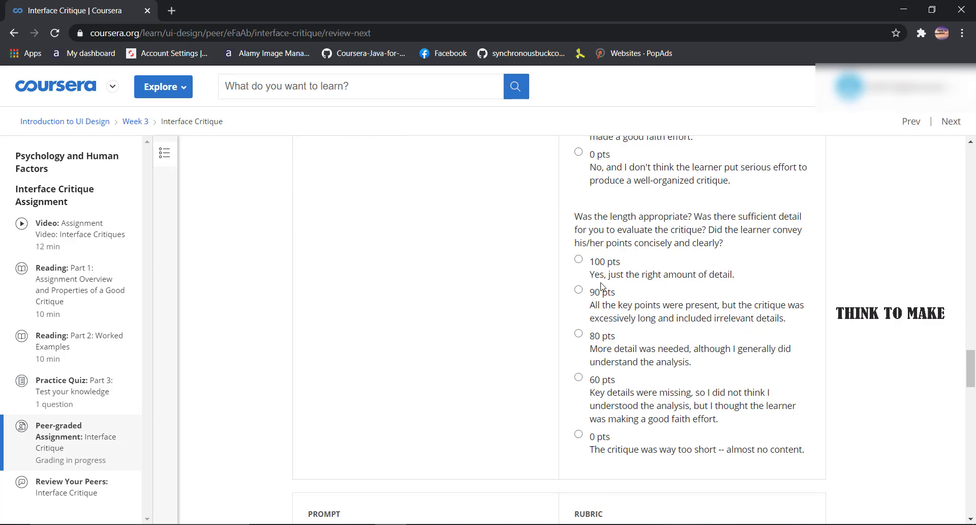
pyautogui.click(595, 252)
# - Rate the first peer's Netflix critique 100 pts on every rubric question and submit the review
pyautogui.scroll(-6, 593, 255)
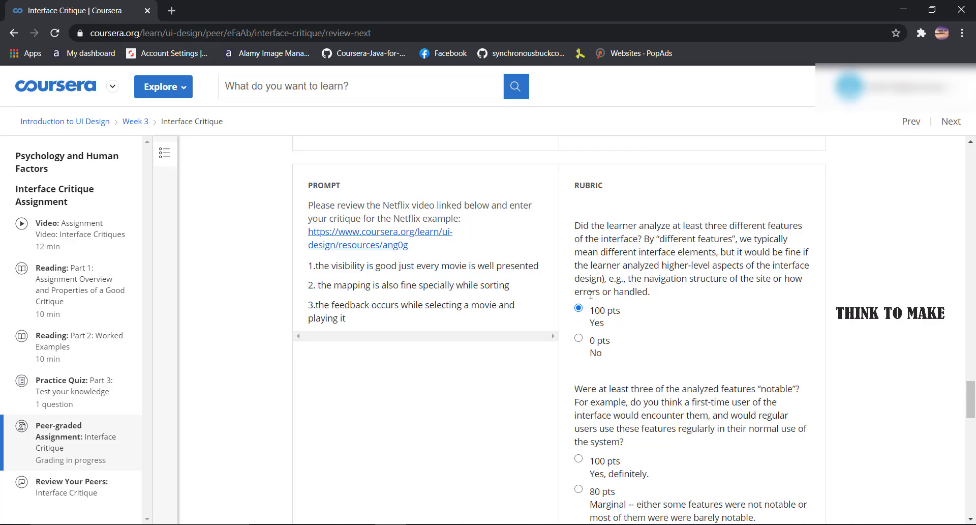
pyautogui.scroll(-4, 591, 295)
pyautogui.click(595, 285)
pyautogui.scroll(-3, 603, 331)
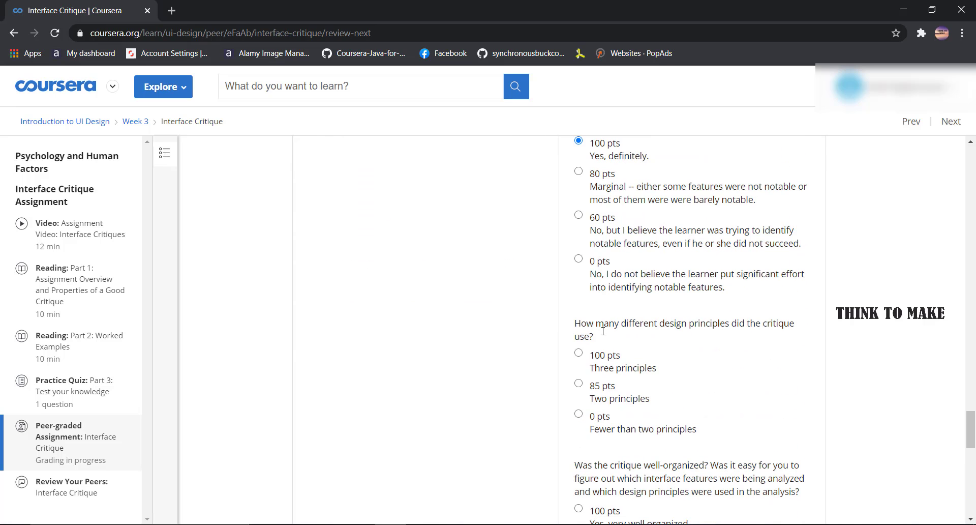
pyautogui.scroll(-4, 593, 355)
pyautogui.click(592, 171)
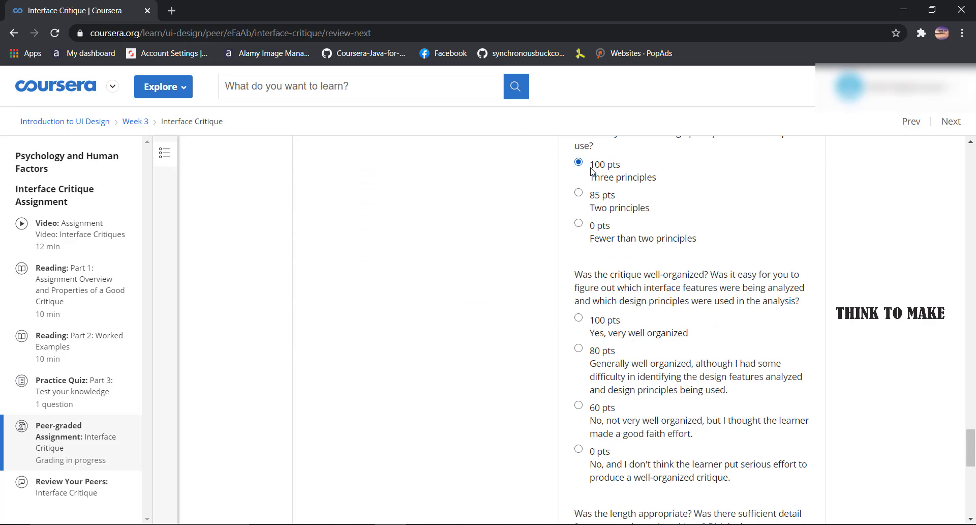
pyautogui.scroll(-2, 593, 176)
pyautogui.scroll(-1, 599, 205)
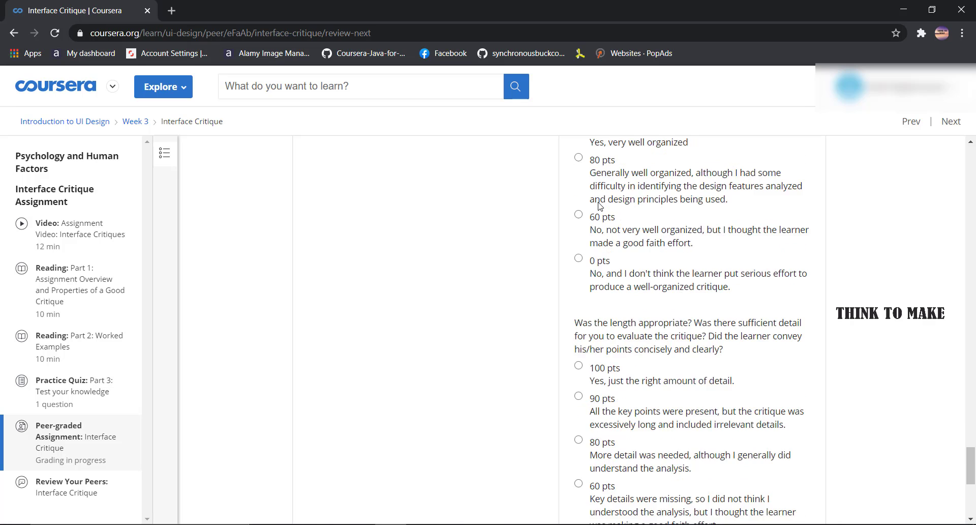
pyautogui.scroll(-3, 600, 205)
pyautogui.click(588, 181)
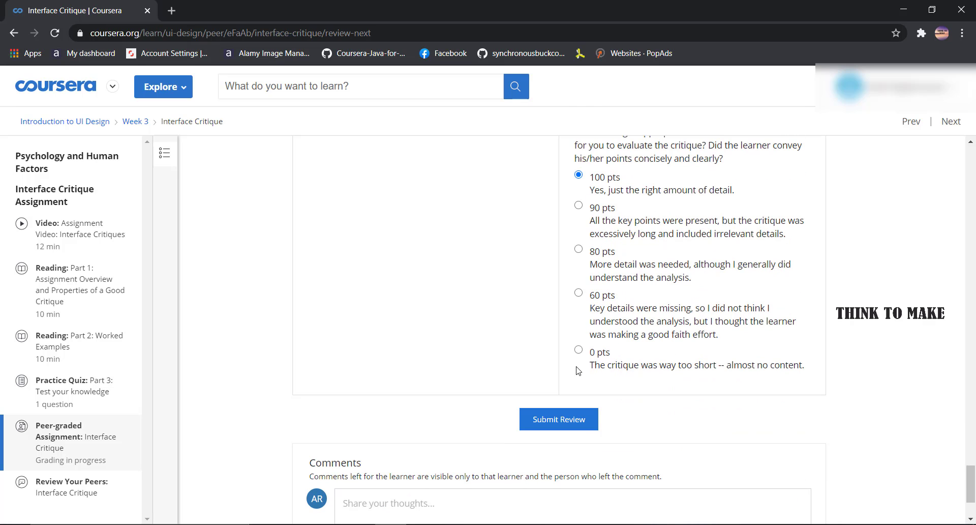
pyautogui.click(565, 420)
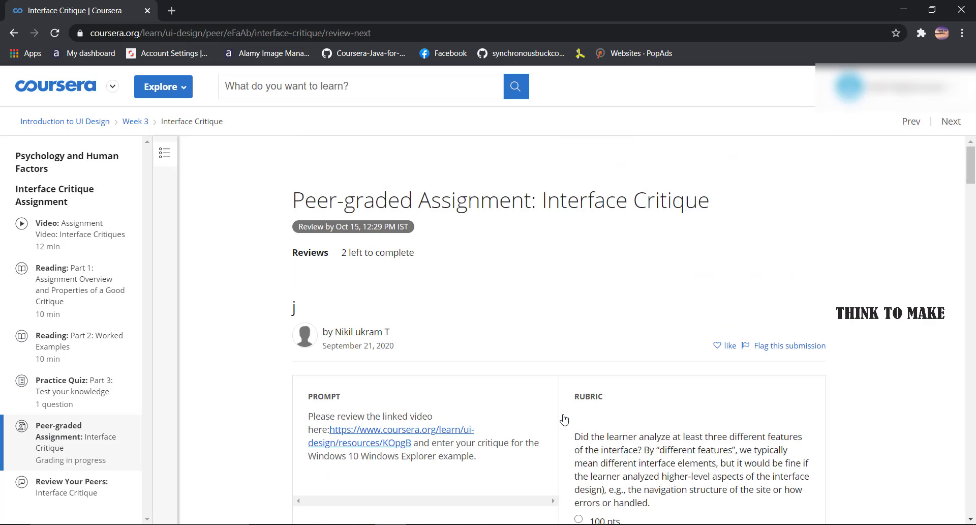
# - Rate the second peer's Windows Explorer critique 100 pts on features, notability, design principles, organization and length
pyautogui.scroll(-6, 565, 419)
pyautogui.click(584, 210)
pyautogui.scroll(-1, 595, 299)
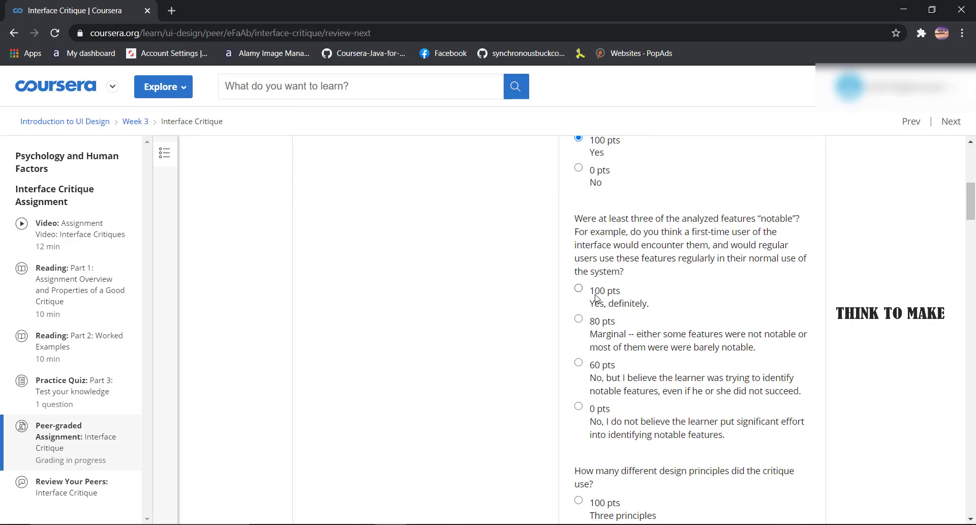
pyautogui.click(594, 300)
pyautogui.scroll(-3, 594, 305)
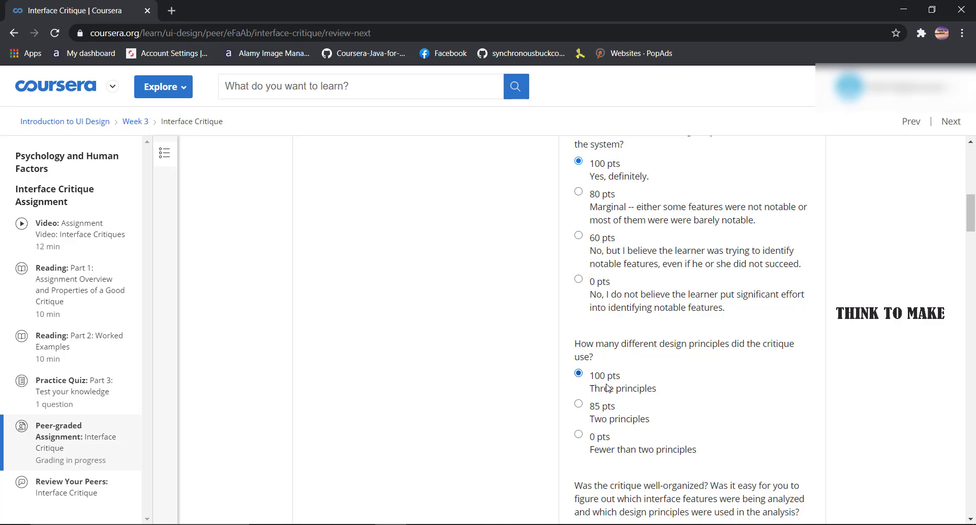
pyautogui.scroll(-4, 608, 387)
pyautogui.click(601, 339)
pyautogui.scroll(-1, 602, 340)
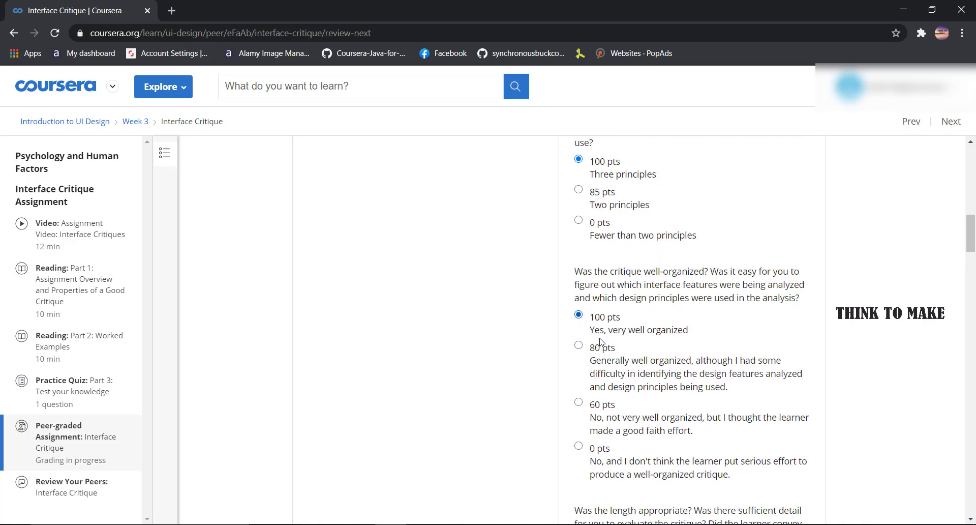
pyautogui.scroll(-5, 602, 341)
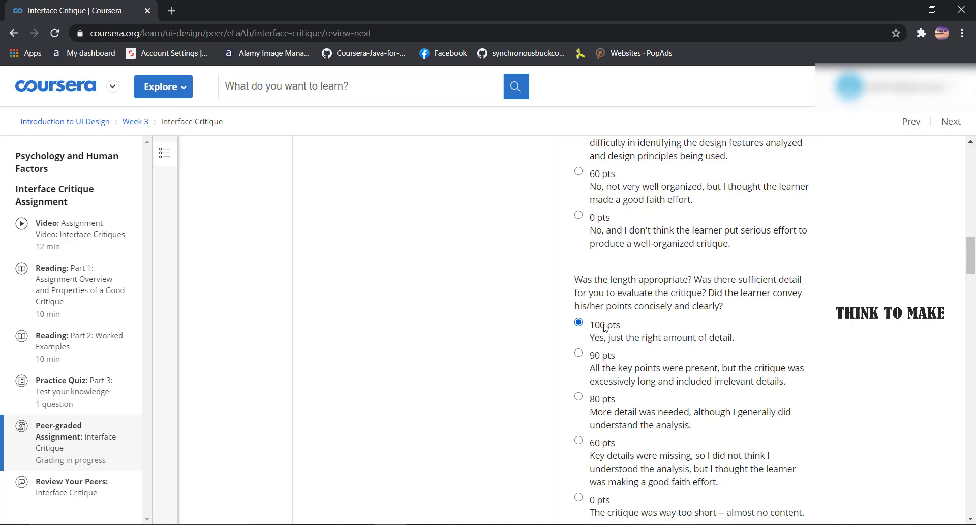
# - Rate the second peer's Google Play Music critique 100 pts on all five rubric questions
pyautogui.scroll(-2, 605, 327)
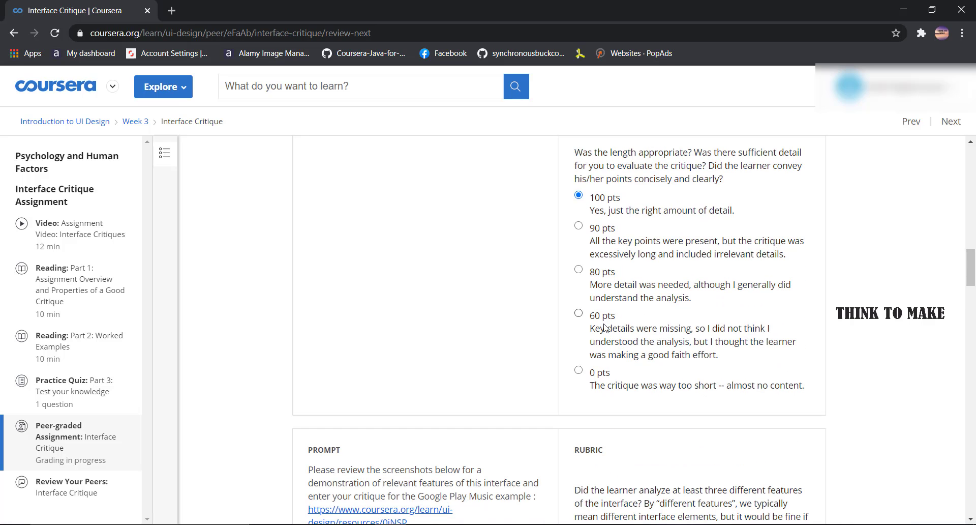
pyautogui.scroll(-3, 607, 374)
pyautogui.click(598, 450)
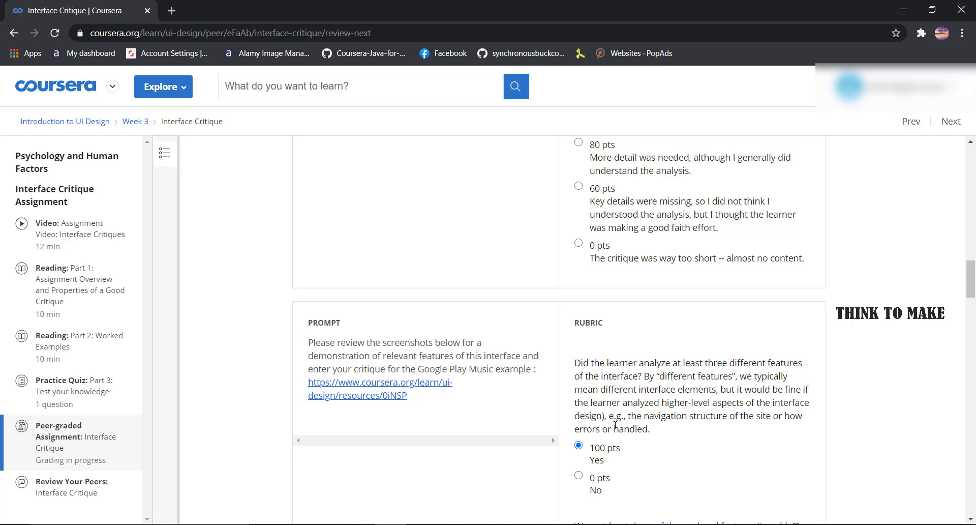
pyautogui.scroll(-5, 615, 425)
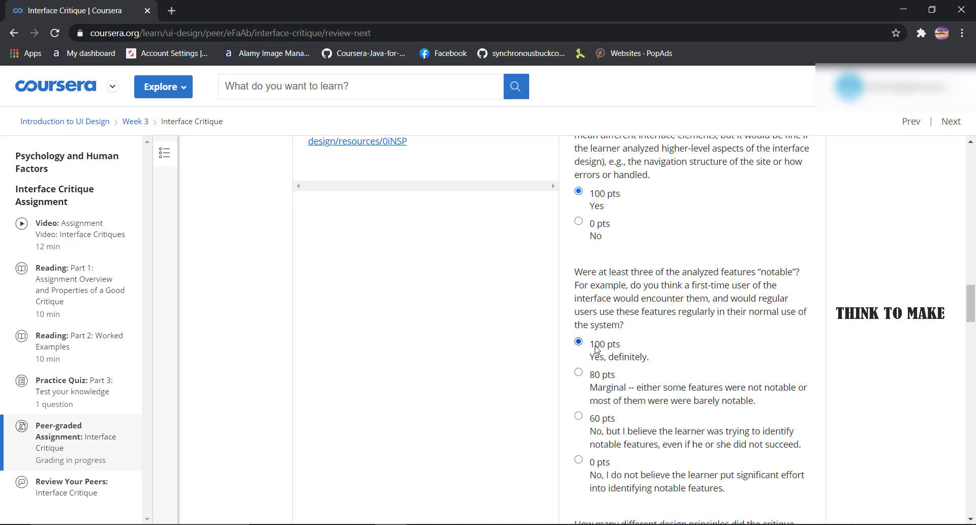
pyautogui.scroll(-3, 598, 349)
pyautogui.click(609, 430)
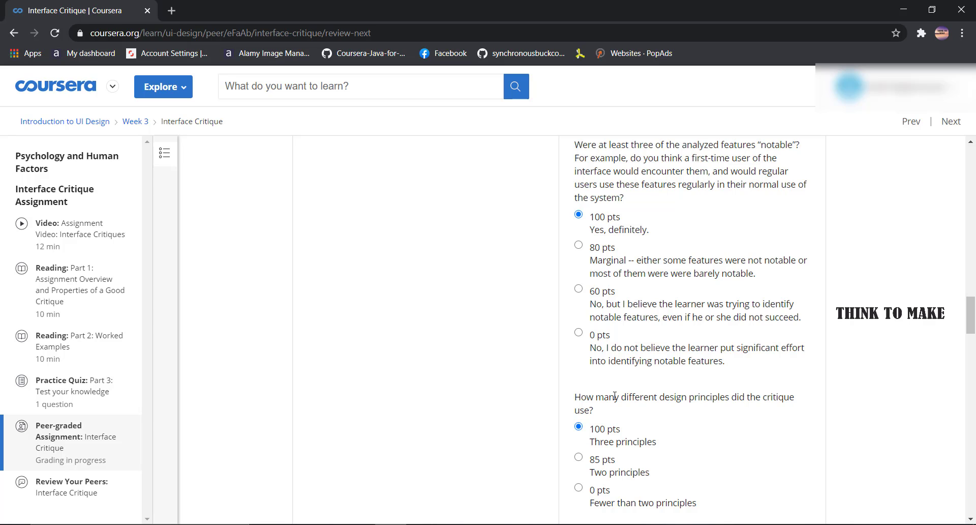
pyautogui.scroll(-5, 615, 396)
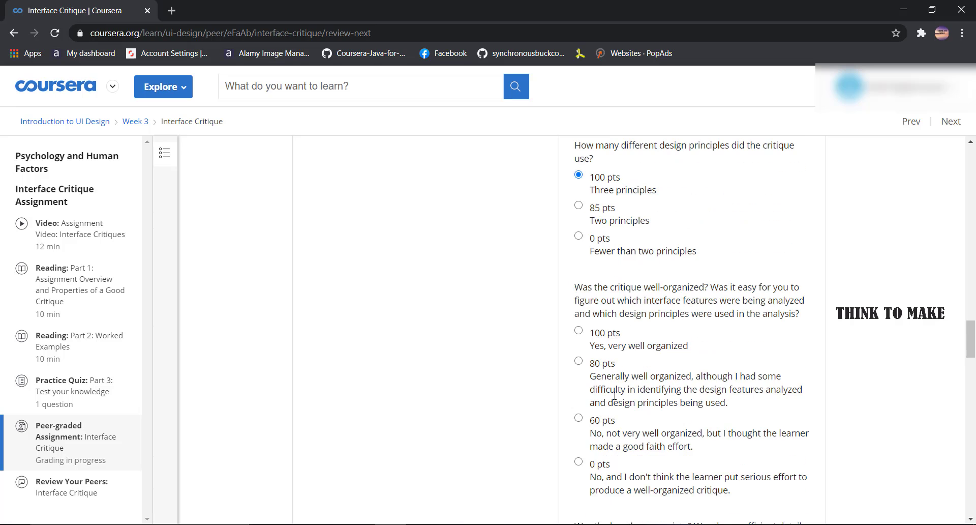
pyautogui.click(596, 334)
pyautogui.scroll(-1, 596, 334)
pyautogui.scroll(-2, 596, 334)
pyautogui.click(610, 439)
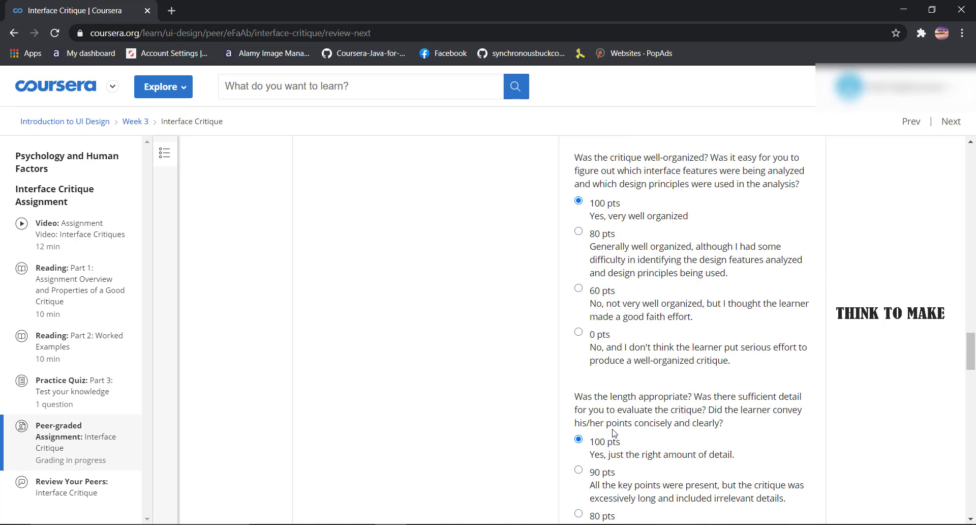
# - Rate the second peer's Netflix critique 100 pts on all five rubric questions and submit the review
pyautogui.scroll(-7, 614, 433)
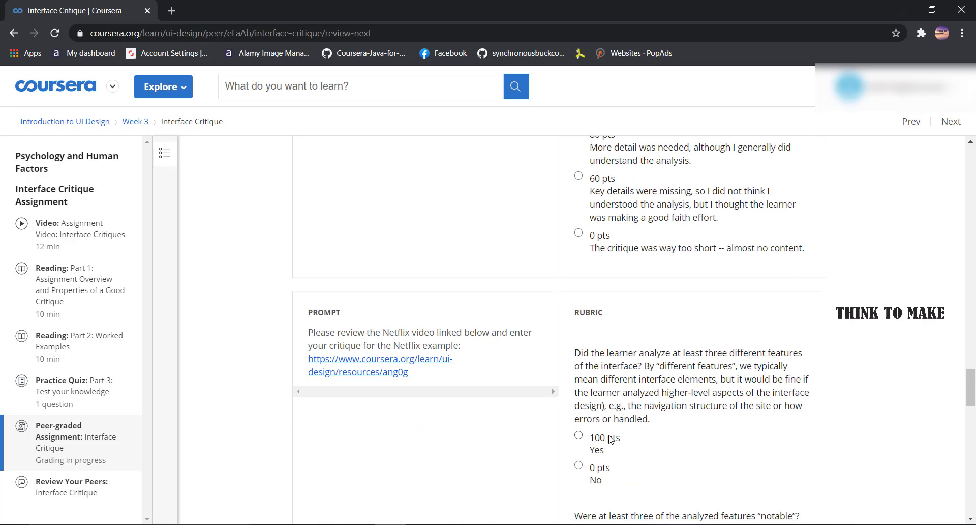
pyautogui.scroll(-1, 613, 422)
pyautogui.click(607, 375)
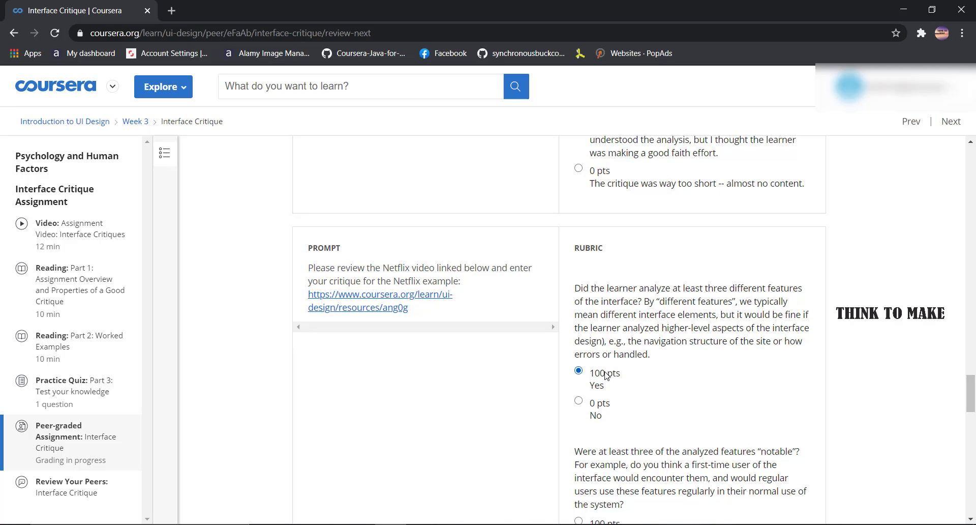
pyautogui.scroll(-5, 607, 375)
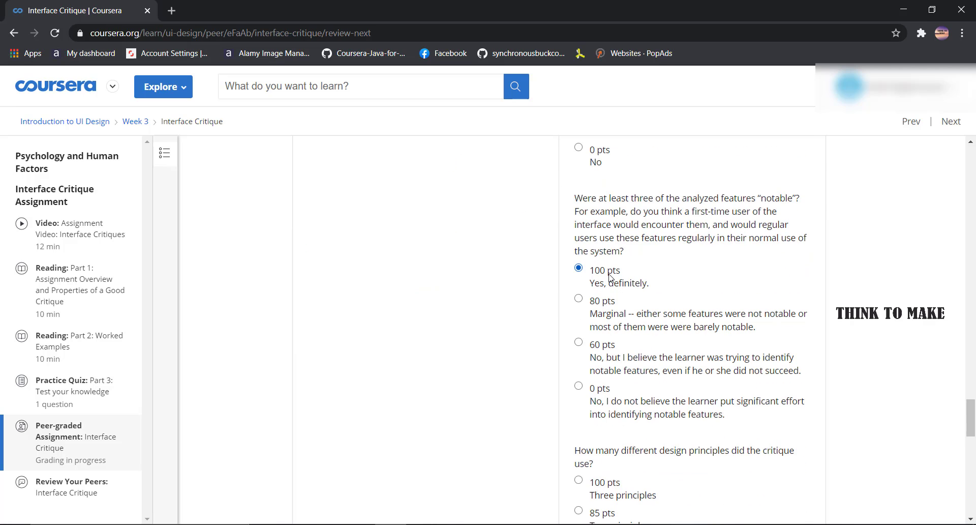
pyautogui.scroll(-1, 612, 277)
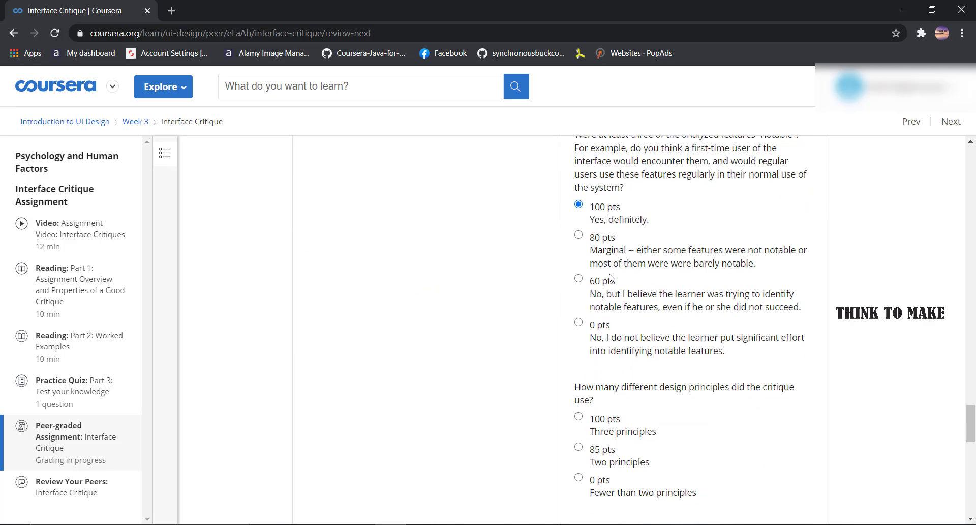
pyautogui.scroll(-1, 613, 342)
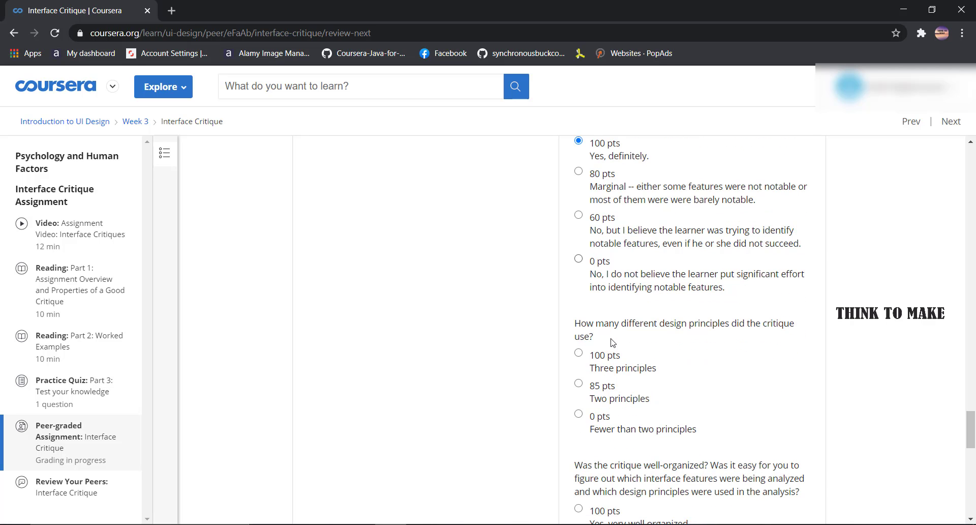
pyautogui.click(603, 362)
pyautogui.scroll(-3, 614, 343)
pyautogui.click(605, 322)
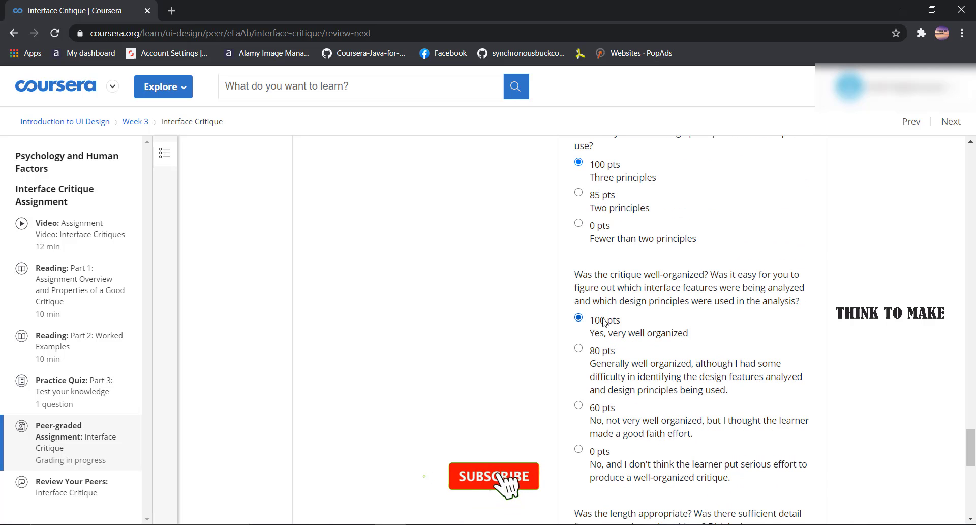
pyautogui.scroll(-4, 605, 321)
pyautogui.click(605, 319)
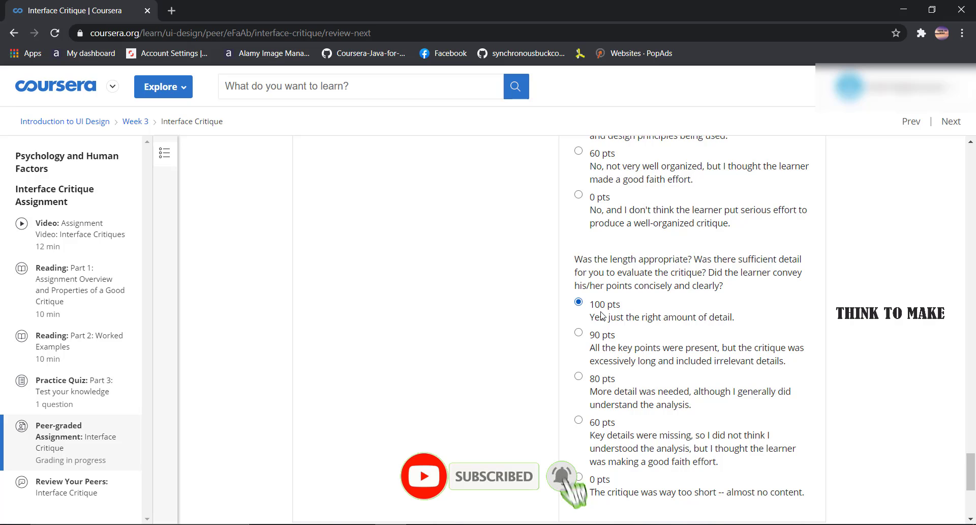
pyautogui.scroll(-3, 605, 319)
pyautogui.click(588, 355)
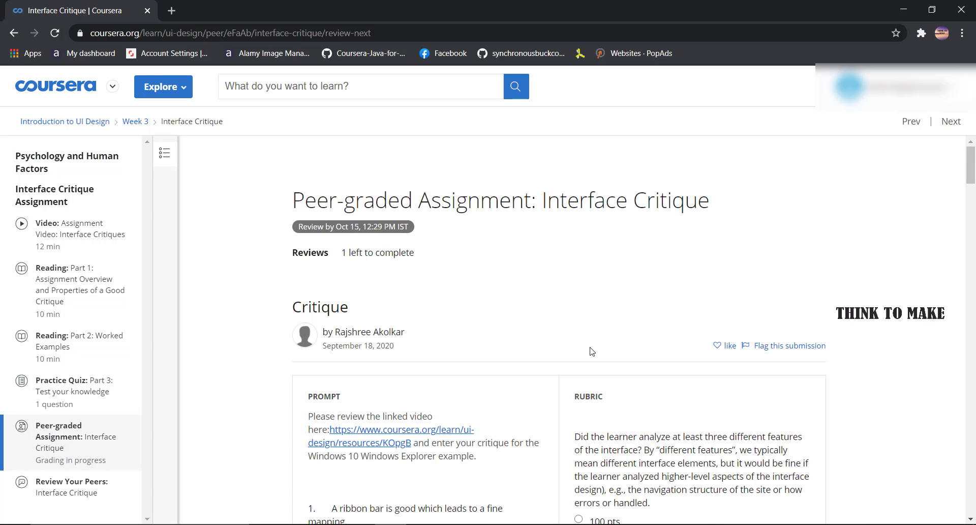
# - Rate the third peer's Windows Explorer critique 100 pts on features, notability, design principles, organization and length
pyautogui.scroll(-3, 589, 352)
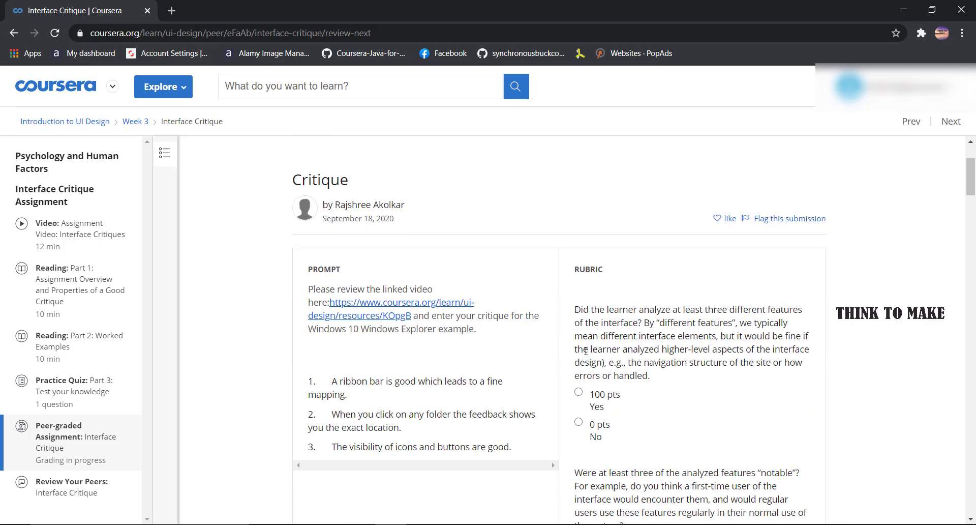
pyautogui.scroll(-2, 591, 333)
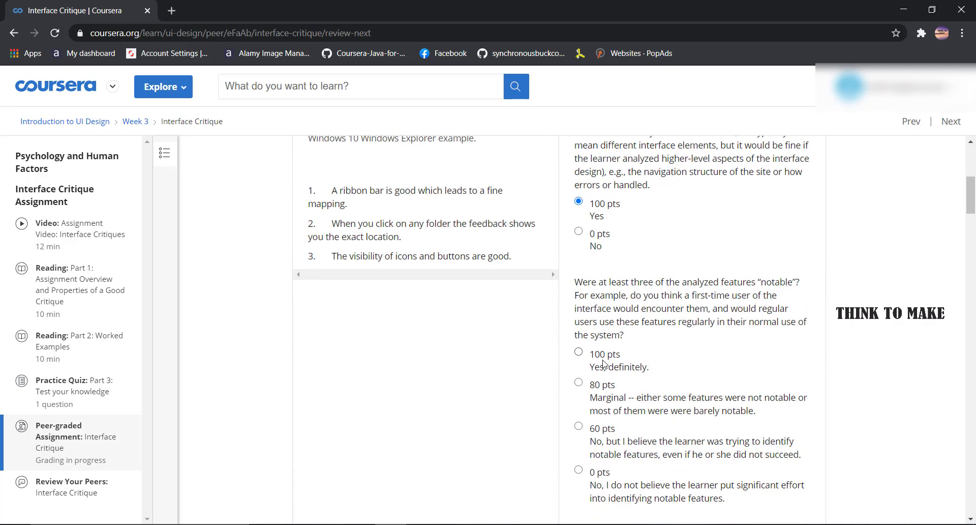
pyautogui.scroll(-2, 605, 363)
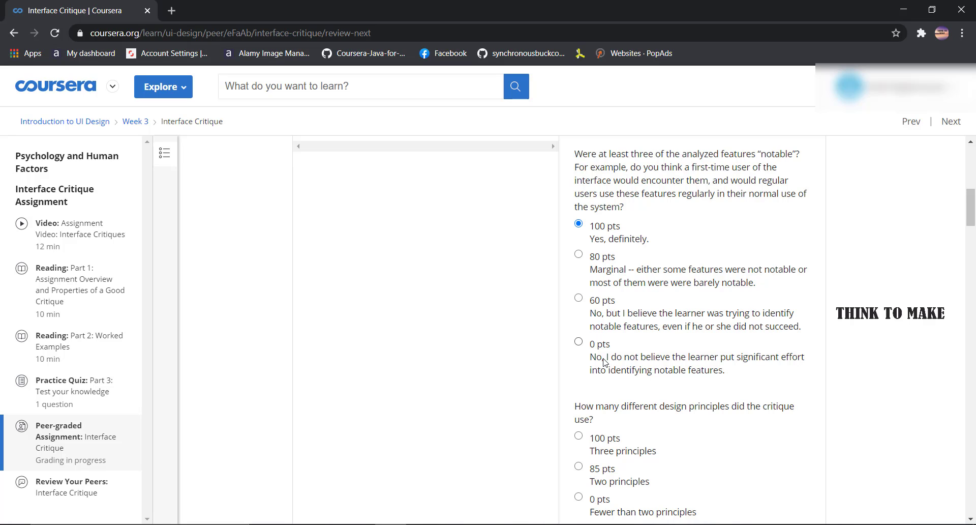
pyautogui.scroll(-1, 604, 384)
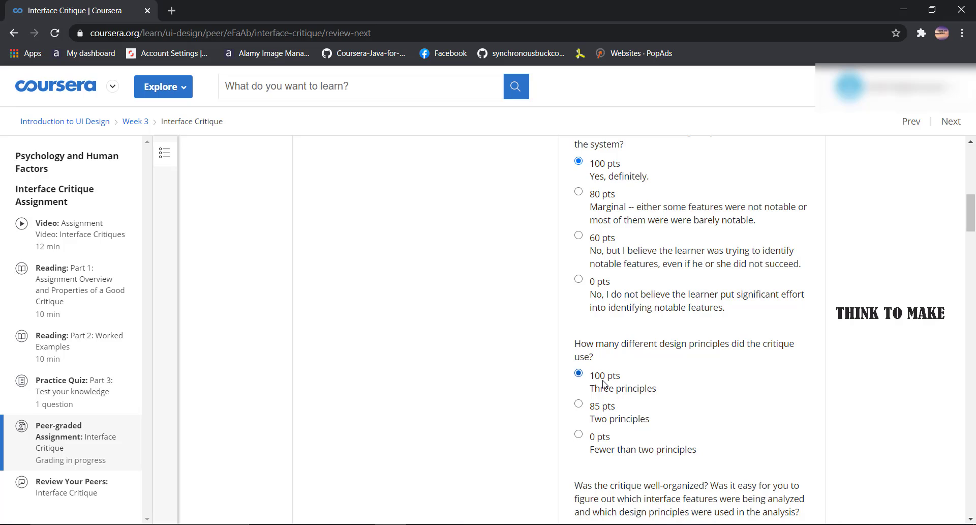
pyautogui.scroll(-2, 603, 383)
pyautogui.click(607, 400)
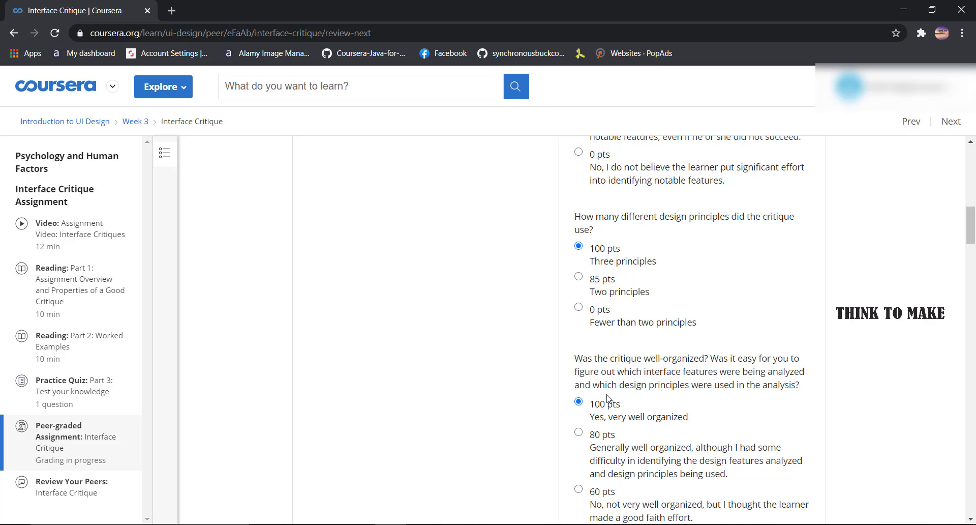
pyautogui.scroll(-5, 608, 398)
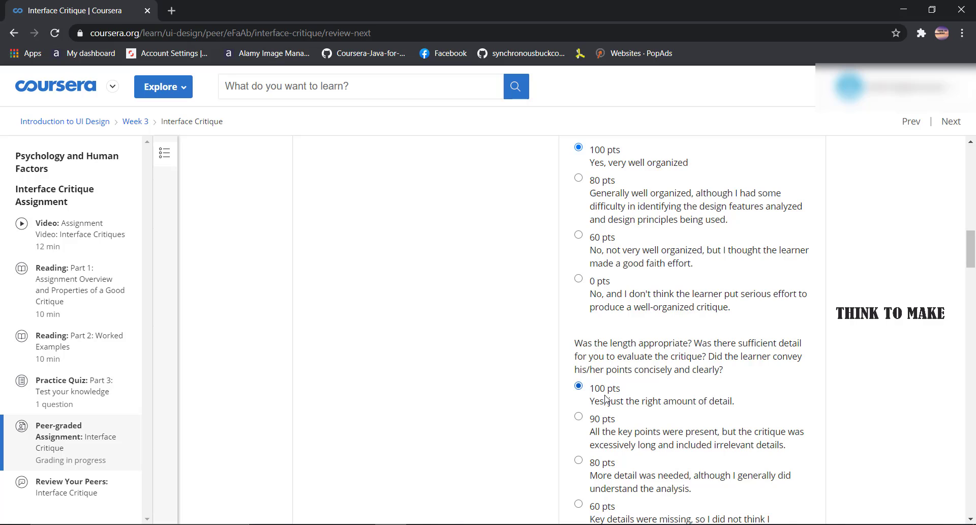
# - Rate the third peer's Google Play Music critique 100 pts on all five rubric questions
pyautogui.scroll(-8, 605, 398)
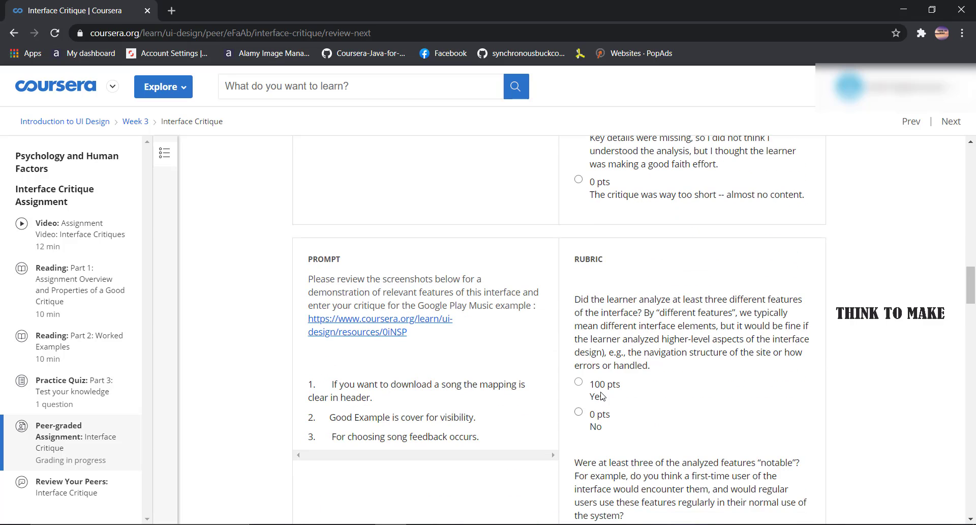
pyautogui.click(602, 396)
pyautogui.scroll(-3, 603, 399)
pyautogui.scroll(-4, 614, 387)
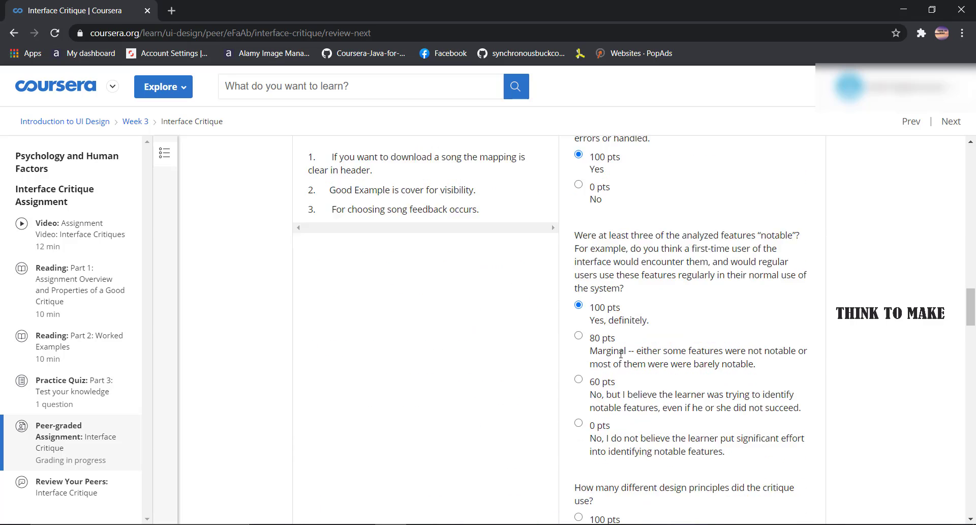
pyautogui.click(605, 428)
pyautogui.scroll(-3, 607, 379)
pyautogui.scroll(-3, 611, 375)
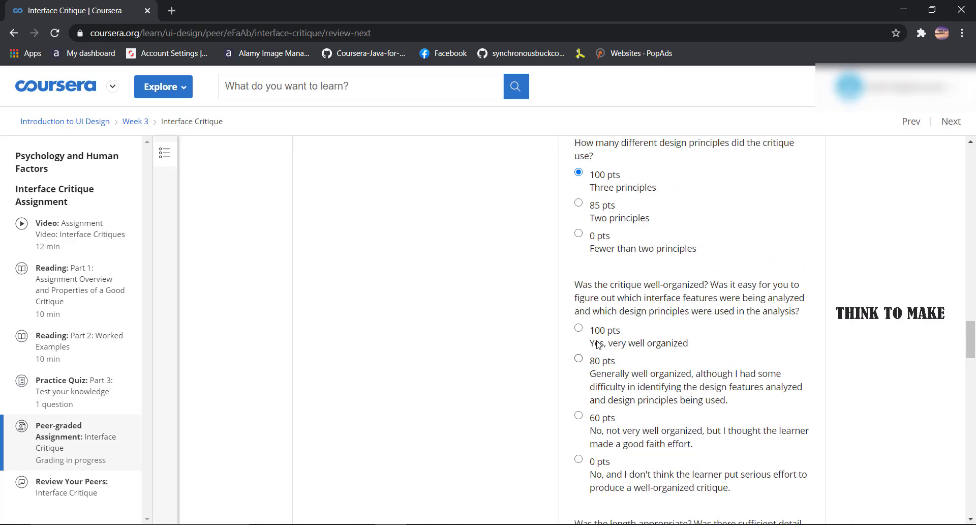
pyautogui.click(591, 399)
pyautogui.scroll(-5, 594, 356)
pyautogui.click(597, 319)
# - Rate the third peer's Netflix critique 100 pts on all five rubric questions and submit the review
pyautogui.scroll(-10, 598, 320)
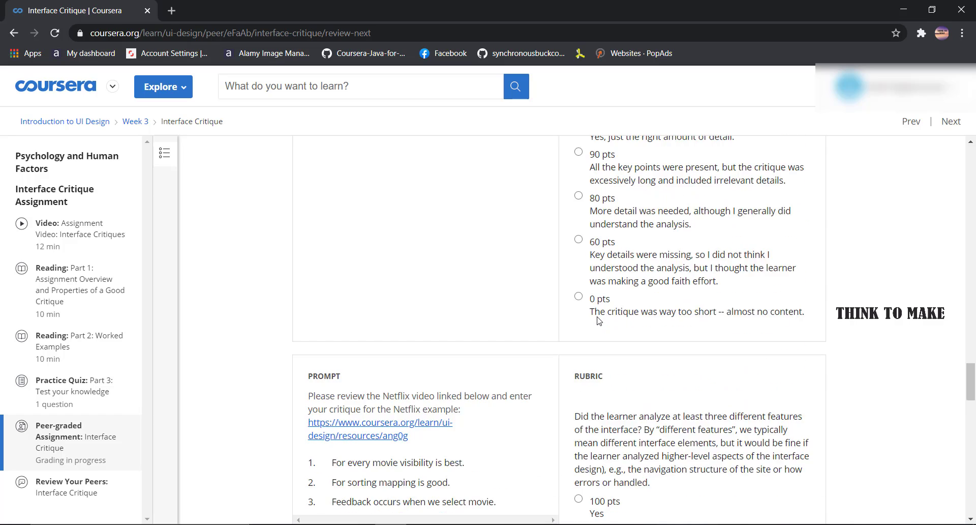
pyautogui.click(598, 319)
pyautogui.scroll(-2, 598, 321)
pyautogui.scroll(-2, 599, 305)
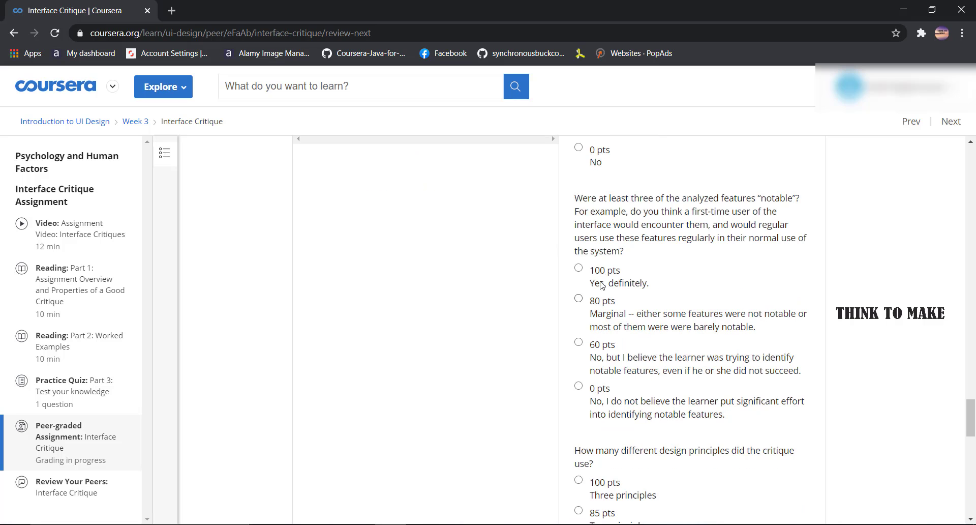
pyautogui.click(602, 274)
pyautogui.scroll(-4, 602, 270)
pyautogui.click(601, 242)
pyautogui.scroll(-4, 602, 264)
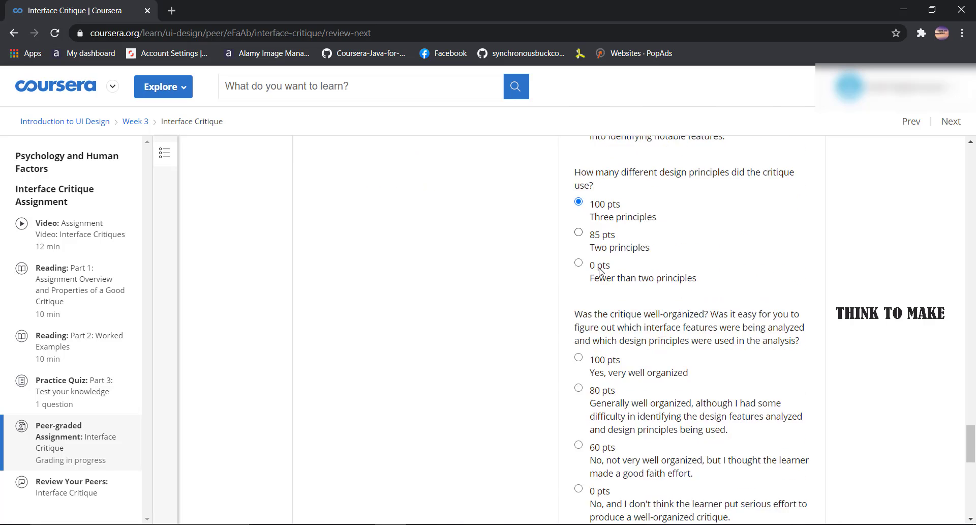
pyautogui.click(603, 209)
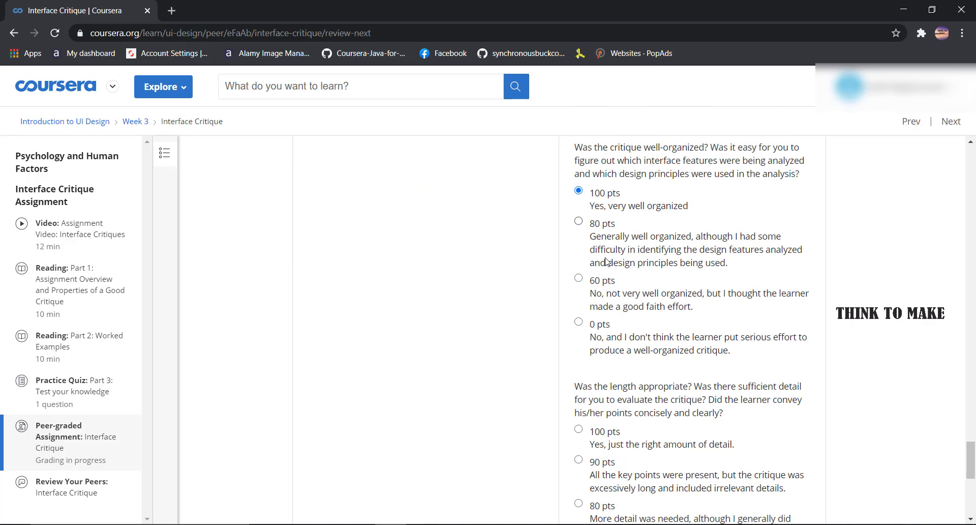
pyautogui.scroll(-4, 589, 298)
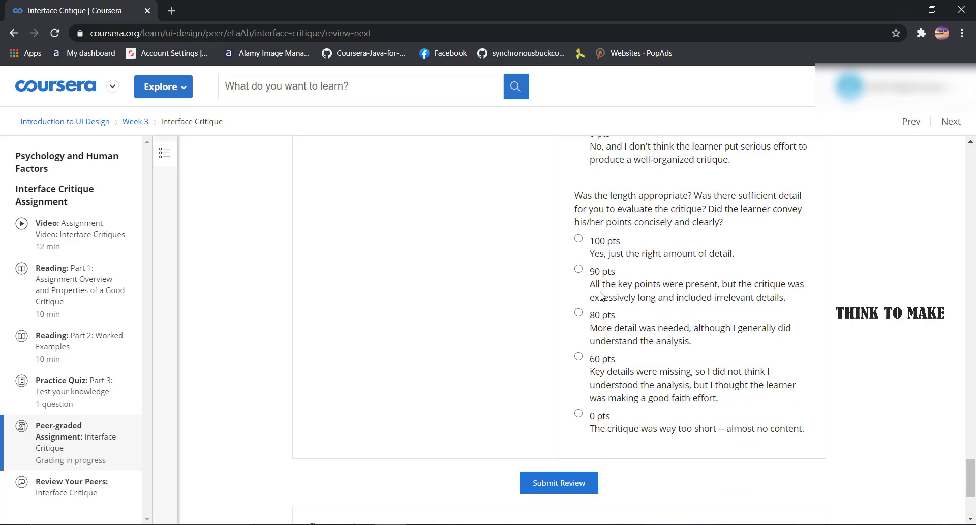
pyautogui.click(600, 253)
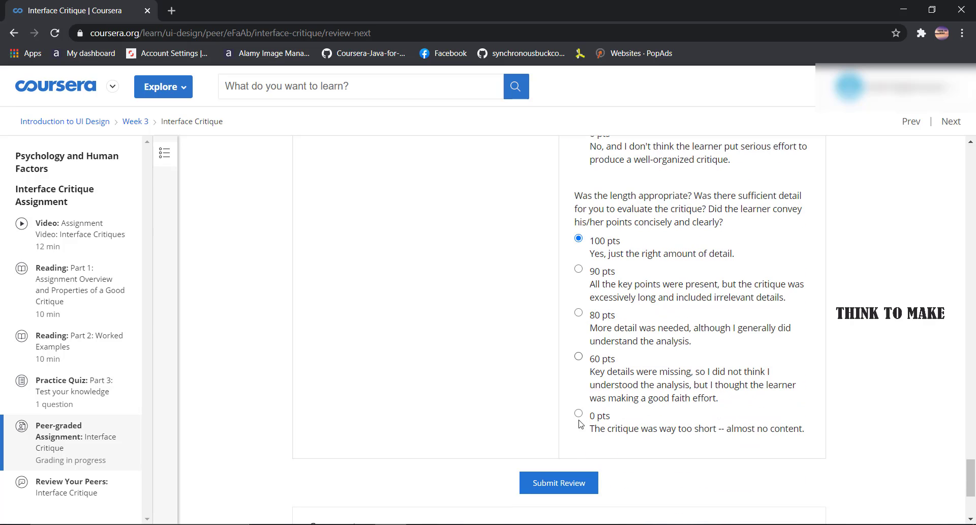
pyautogui.click(565, 479)
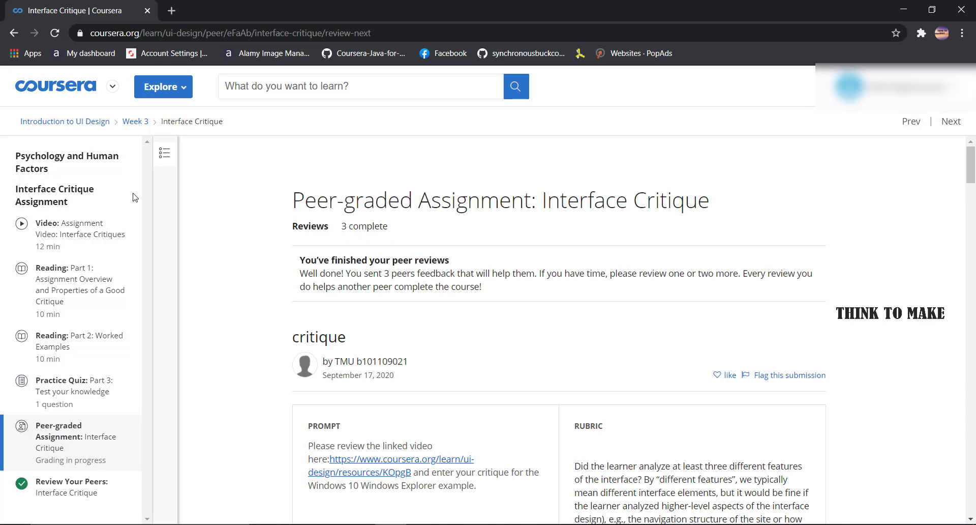
# - Return to the Introduction to UI Design course overview and start the Week 4 graded quiz on Psychology and Human Factors
pyautogui.click(93, 125)
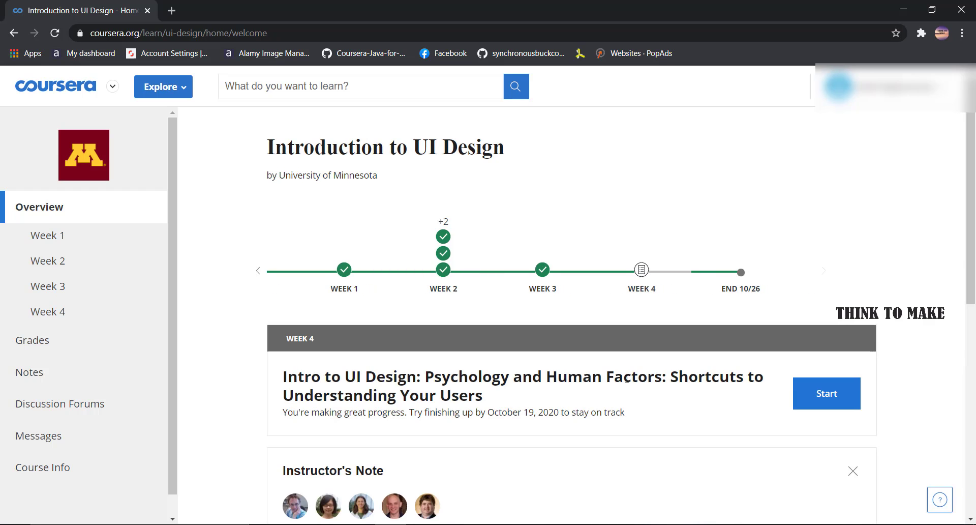
pyautogui.scroll(-8, 628, 382)
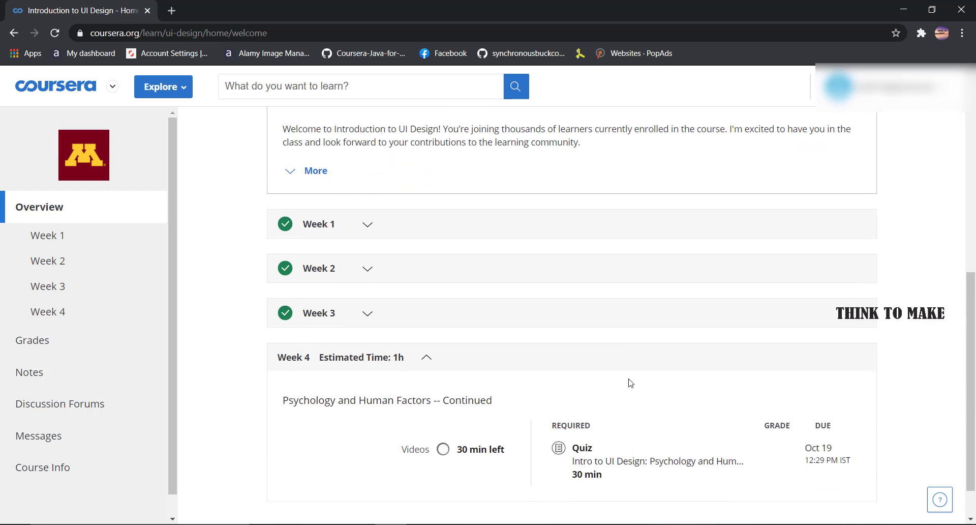
pyautogui.scroll(-1, 630, 383)
pyautogui.click(603, 407)
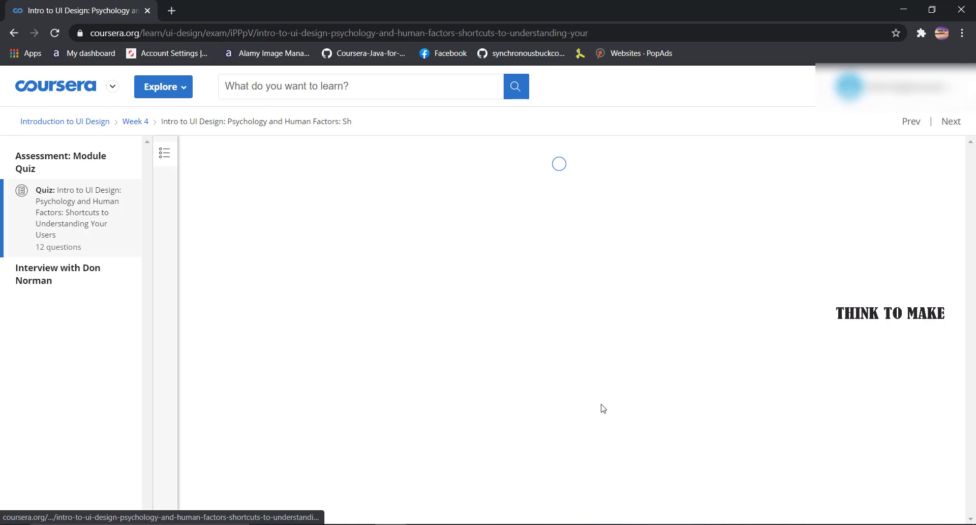
pyautogui.click(860, 347)
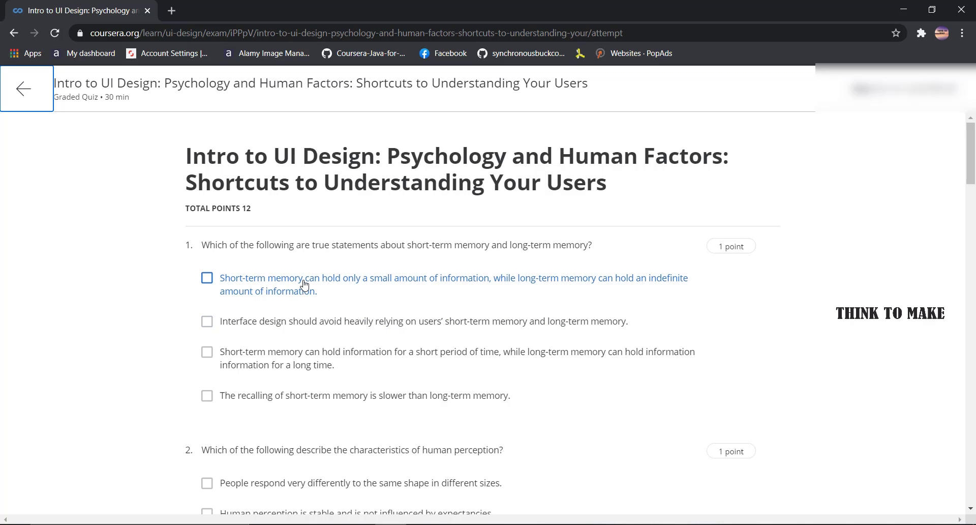
# - Answer question 1 with the statements on memory capacity, avoiding heavy reliance on users' memory, and how long memory holds information
pyautogui.click(246, 375)
pyautogui.click(234, 319)
pyautogui.click(235, 292)
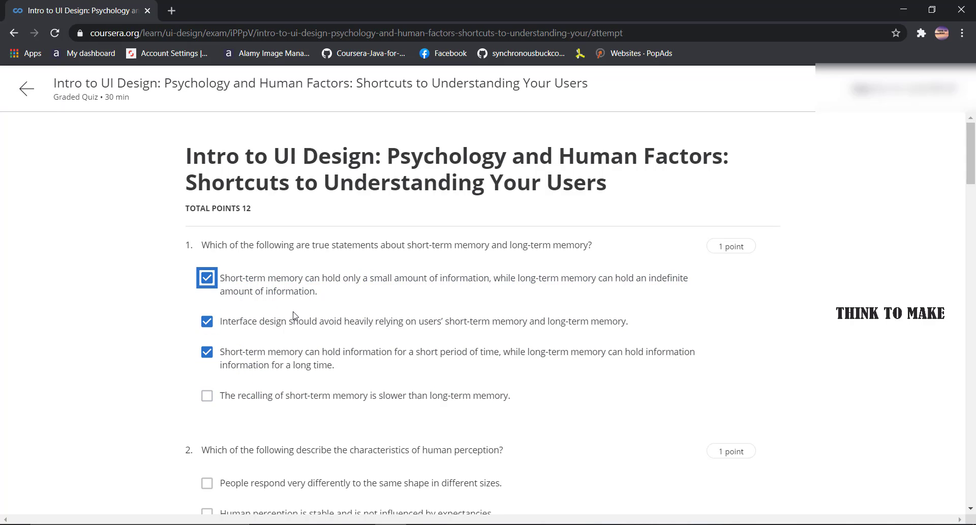
# - Select all four statements about the characteristics of human perception in question 2
pyautogui.scroll(-3, 293, 315)
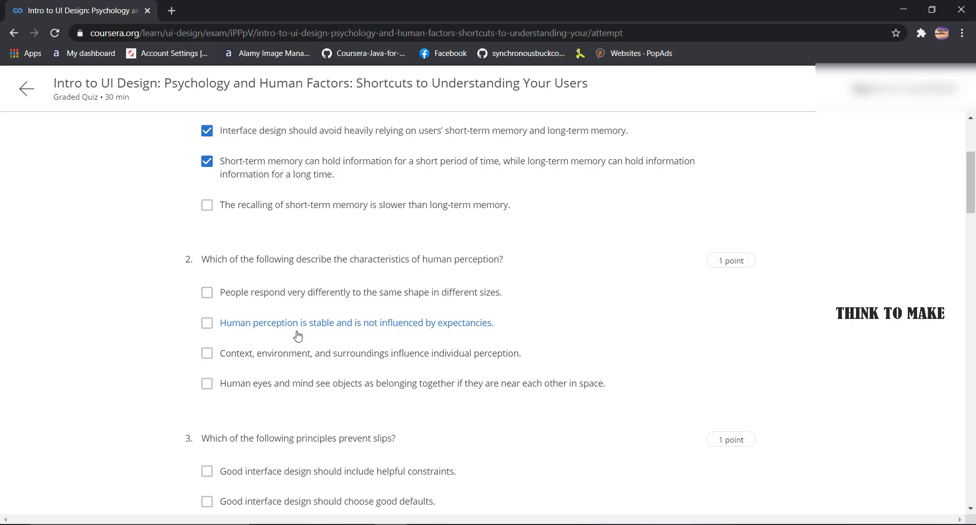
pyautogui.click(258, 353)
pyautogui.click(248, 320)
pyautogui.click(248, 293)
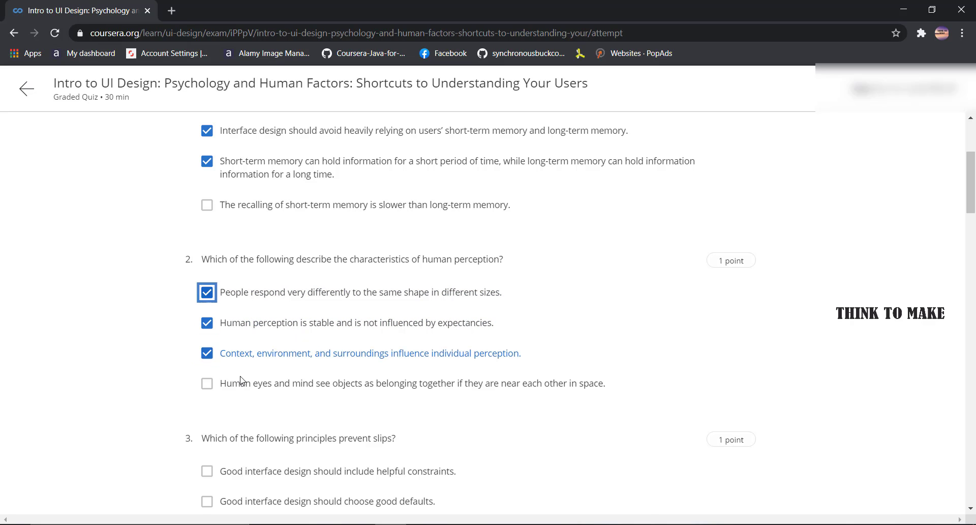
pyautogui.click(240, 383)
# - Answer question 3 on preventing slips with helpful constraints, good defaults, and offering suggestions to users
pyautogui.scroll(-2, 246, 322)
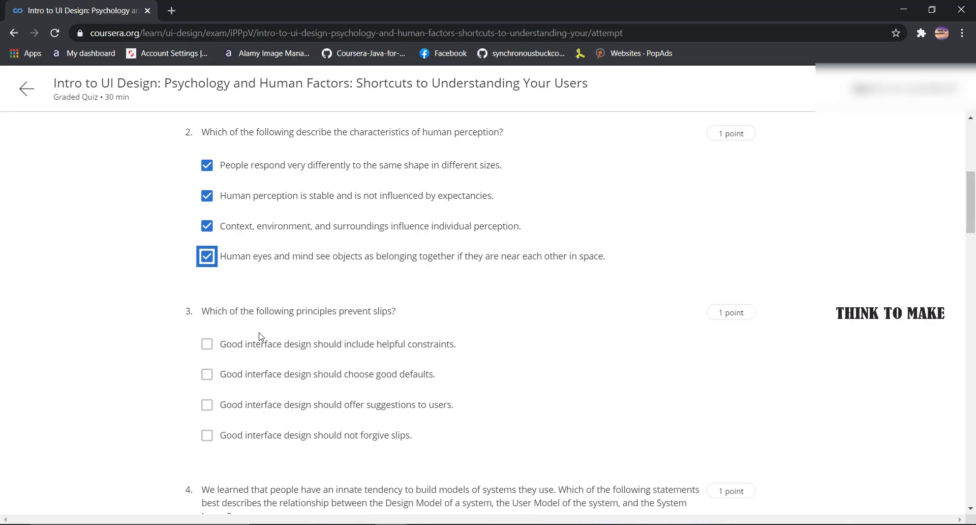
pyautogui.click(311, 352)
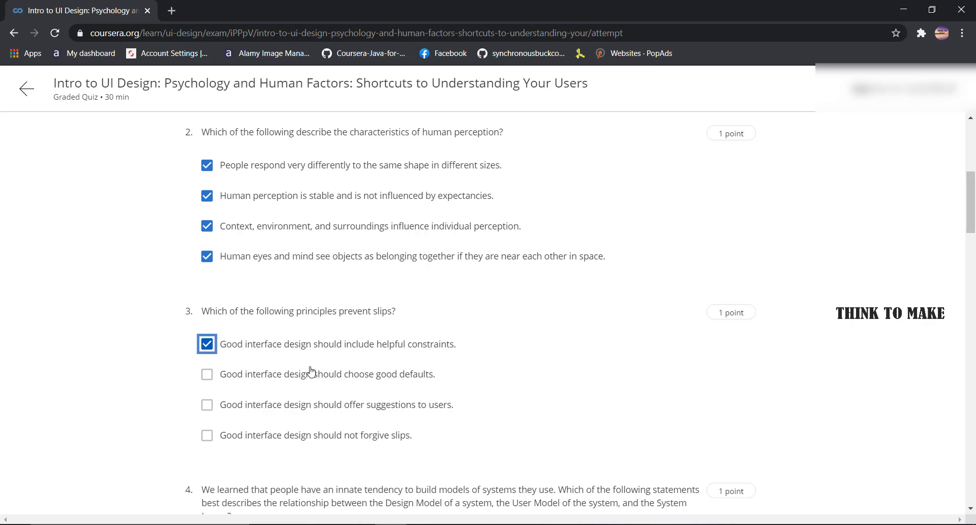
pyautogui.click(309, 372)
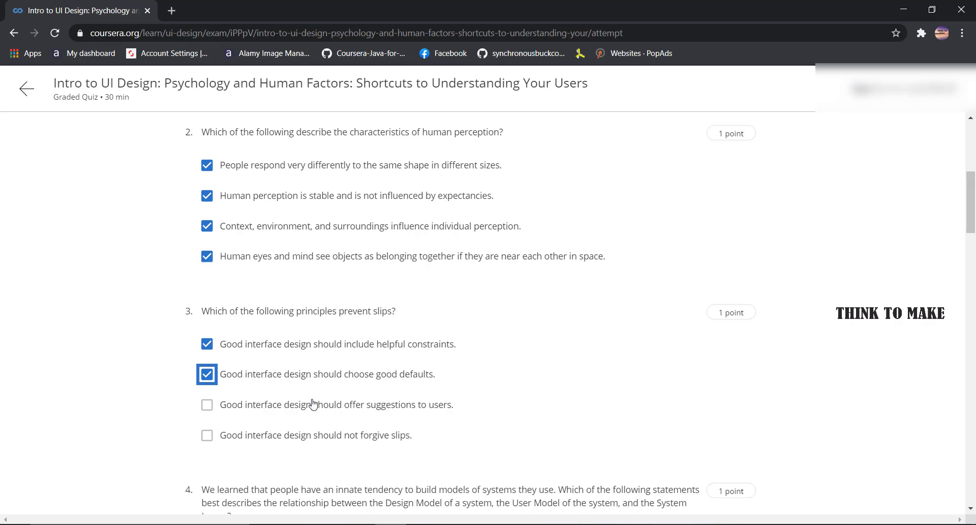
pyautogui.click(312, 404)
# - Answer question 4 with the statement that designers should be explicit about their understanding of the system (the Design Model)
pyautogui.scroll(-3, 305, 379)
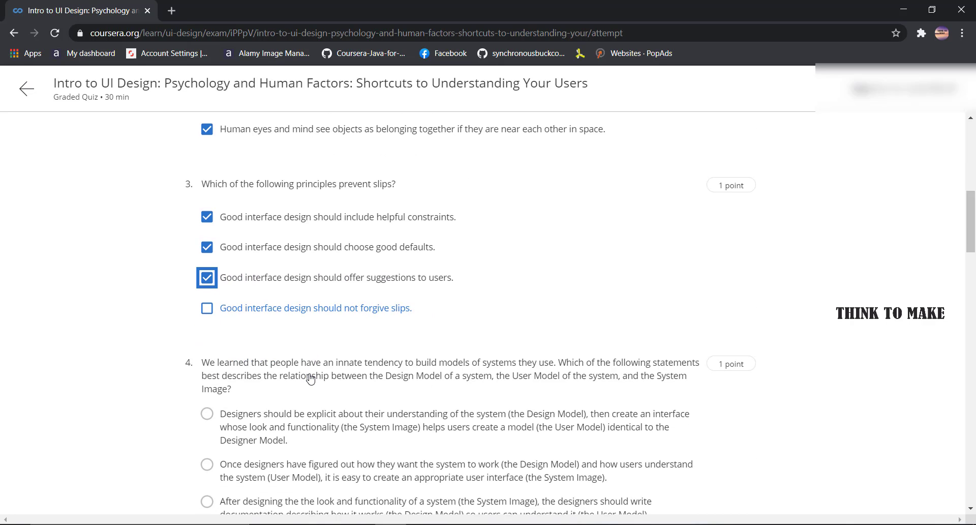
pyautogui.scroll(-1, 313, 375)
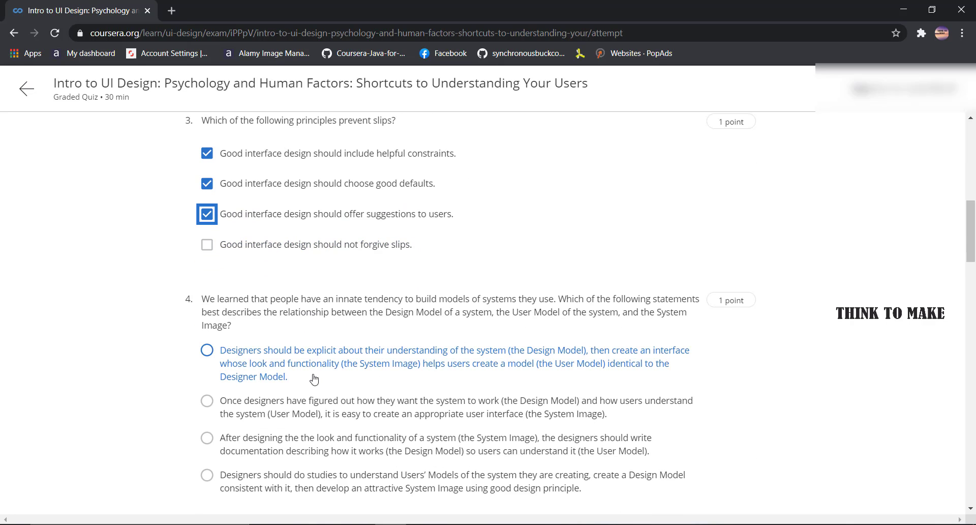
pyautogui.scroll(-1, 317, 378)
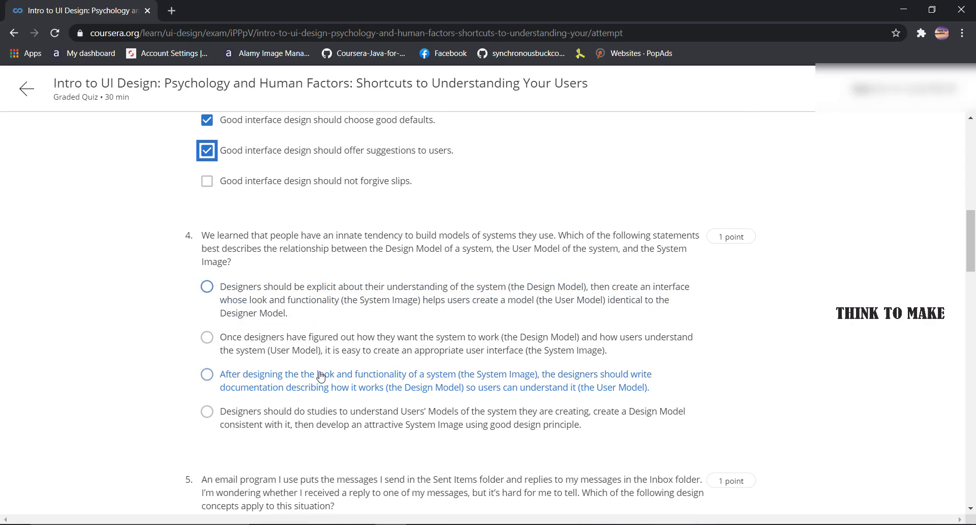
pyautogui.click(296, 318)
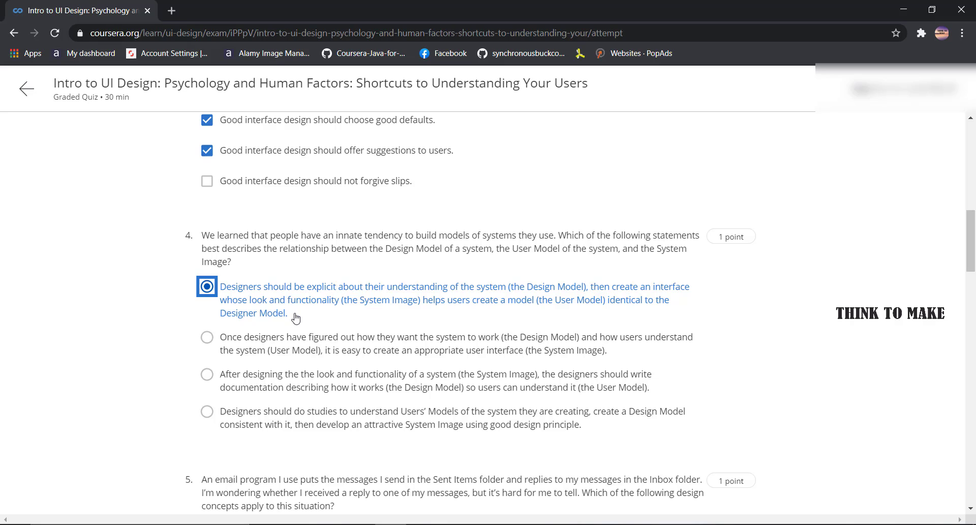
# - Answer question 5 with Gulf of Evaluation and question 6 with The Gulf of Evaluation
pyautogui.scroll(-5, 296, 318)
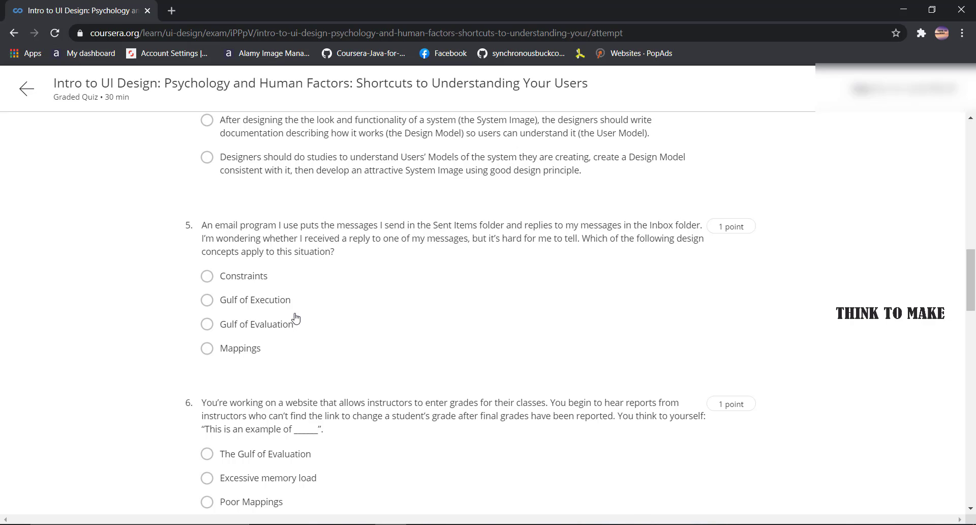
pyautogui.click(264, 324)
pyautogui.scroll(-3, 265, 324)
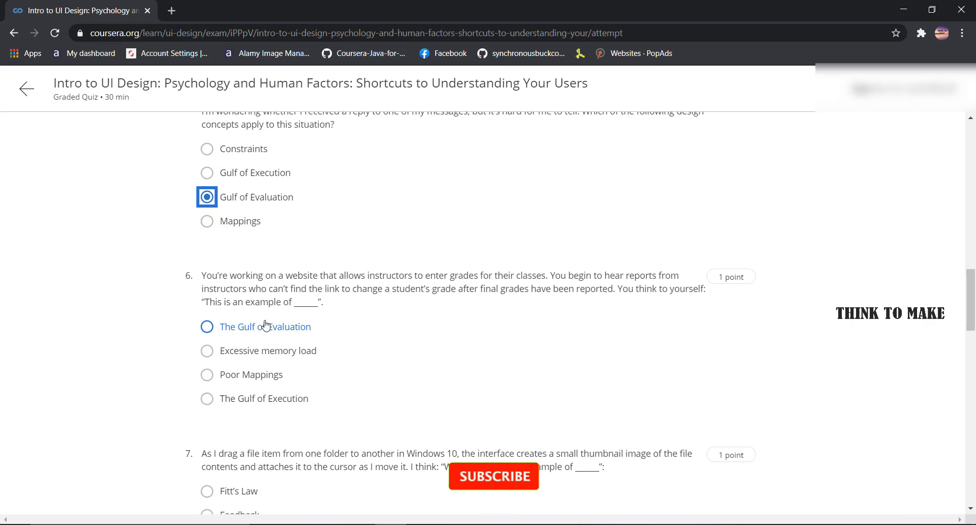
pyautogui.click(269, 333)
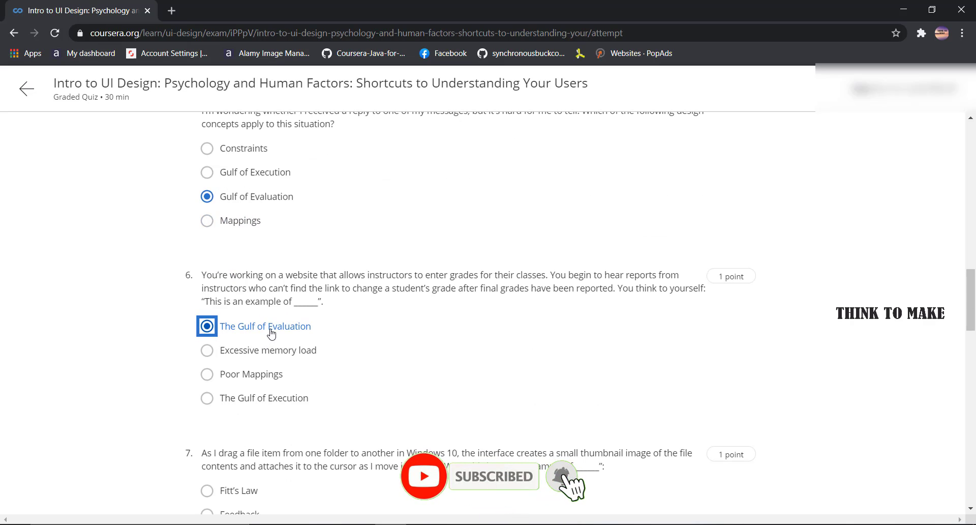
# - Answer question 7 on the dragged file thumbnail with Feedback and question 8 on the state drop-down list with Constraints
pyautogui.scroll(-3, 269, 336)
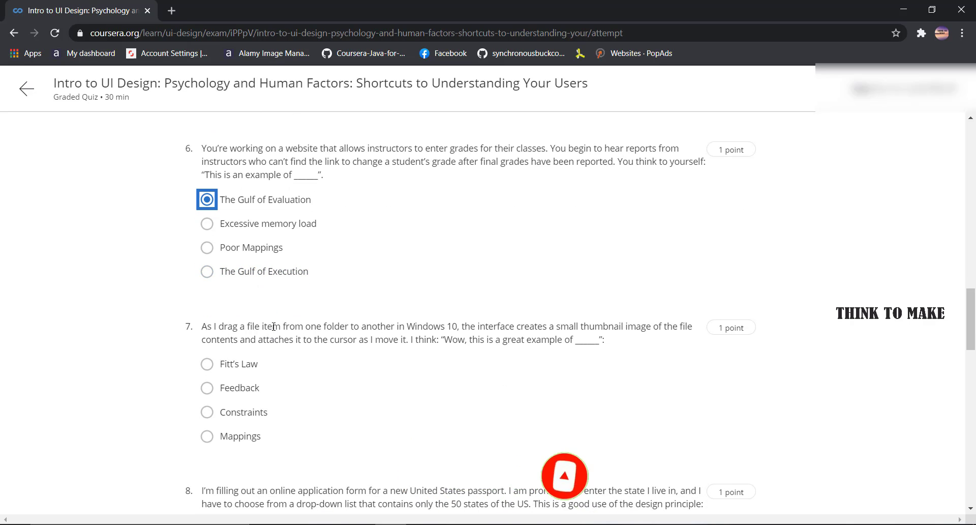
pyautogui.scroll(-2, 274, 326)
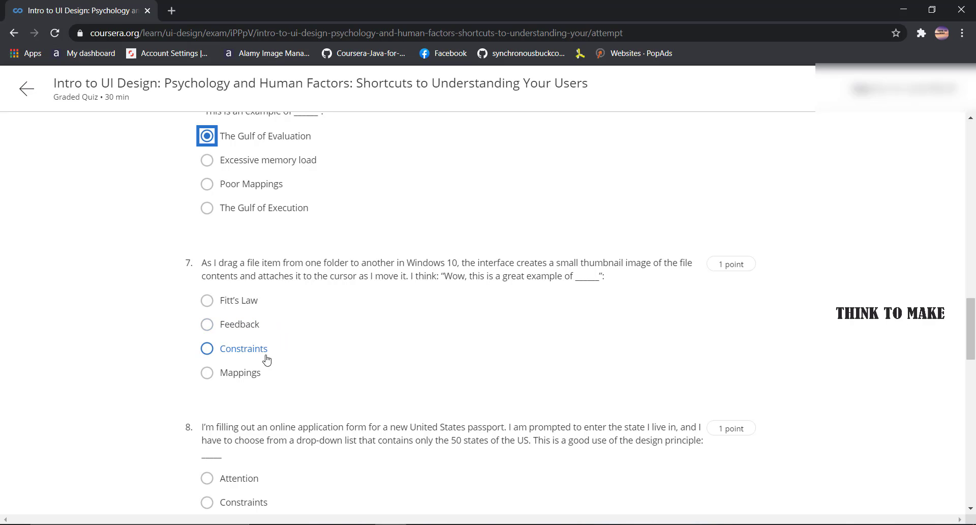
pyautogui.click(263, 333)
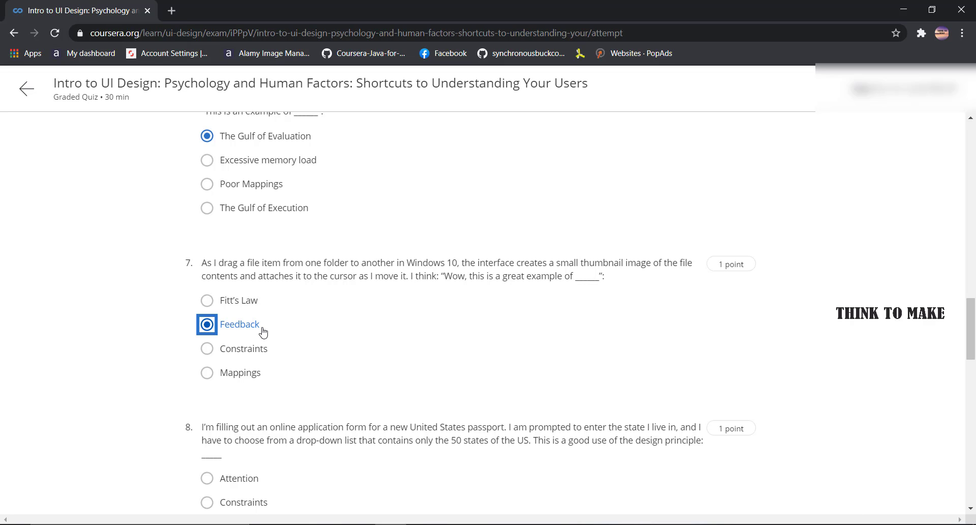
pyautogui.scroll(-1, 263, 331)
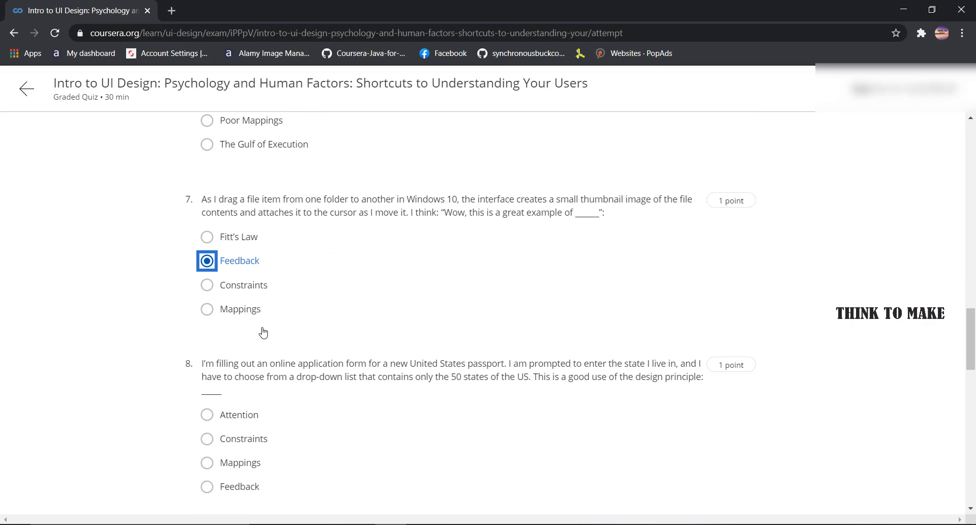
pyautogui.scroll(-1, 263, 331)
pyautogui.click(263, 374)
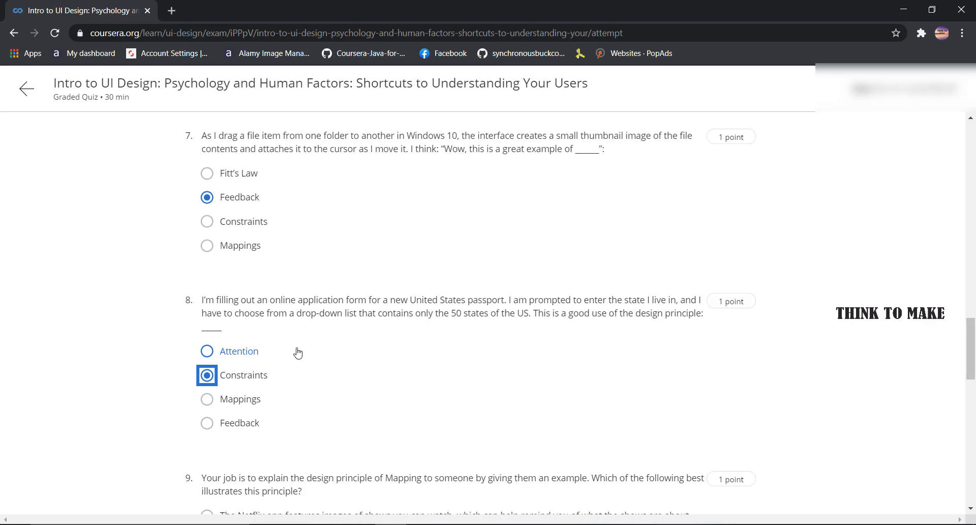
# - Answer question 9 on illustrating Mapping with the Pebble smart watches example
pyautogui.scroll(-1, 298, 353)
pyautogui.scroll(-3, 298, 353)
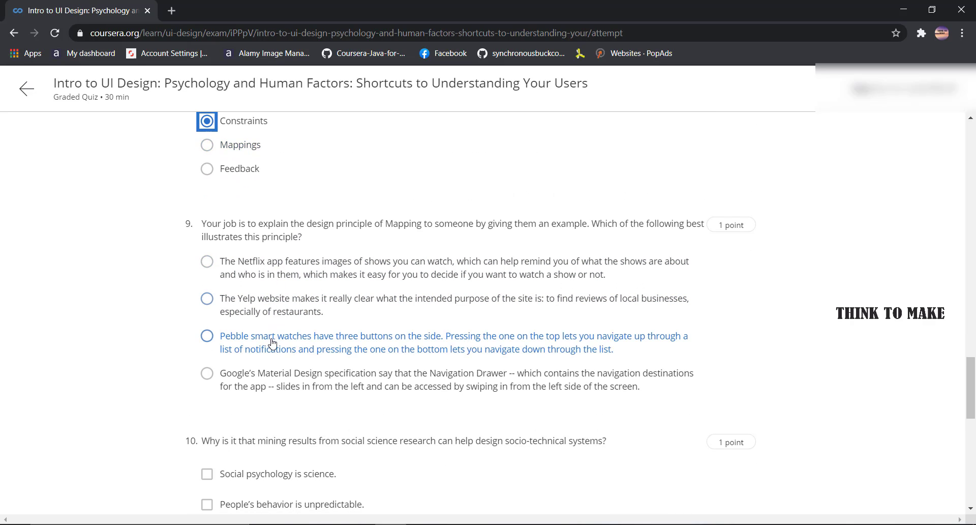
pyautogui.click(273, 344)
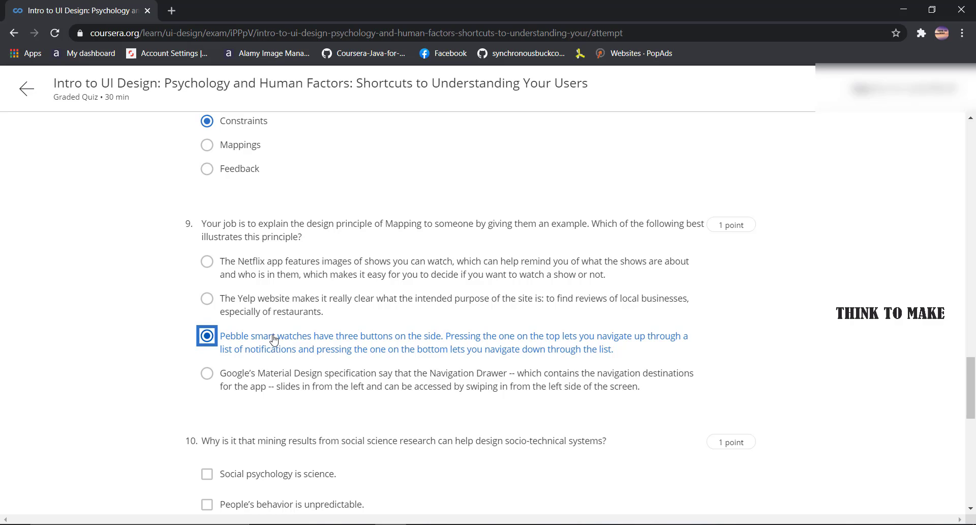
pyautogui.scroll(-2, 273, 341)
pyautogui.scroll(-1, 273, 339)
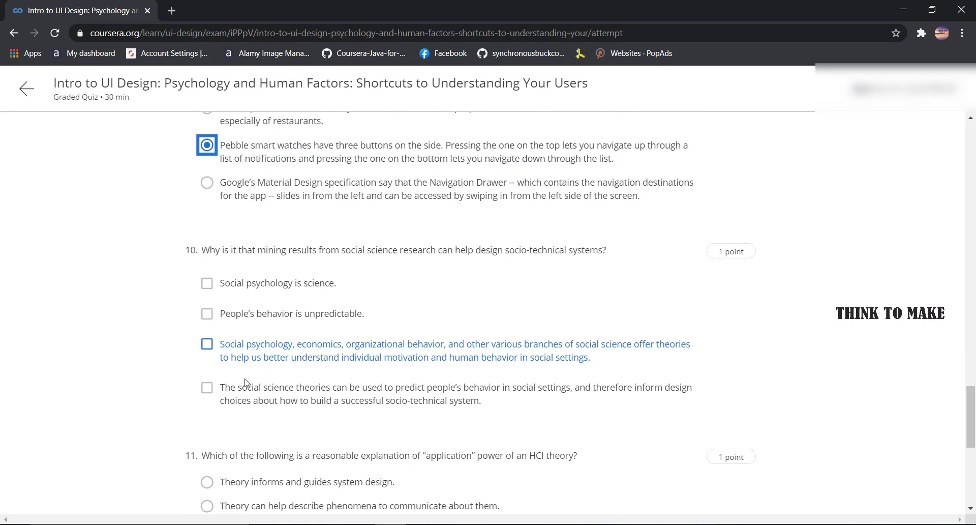